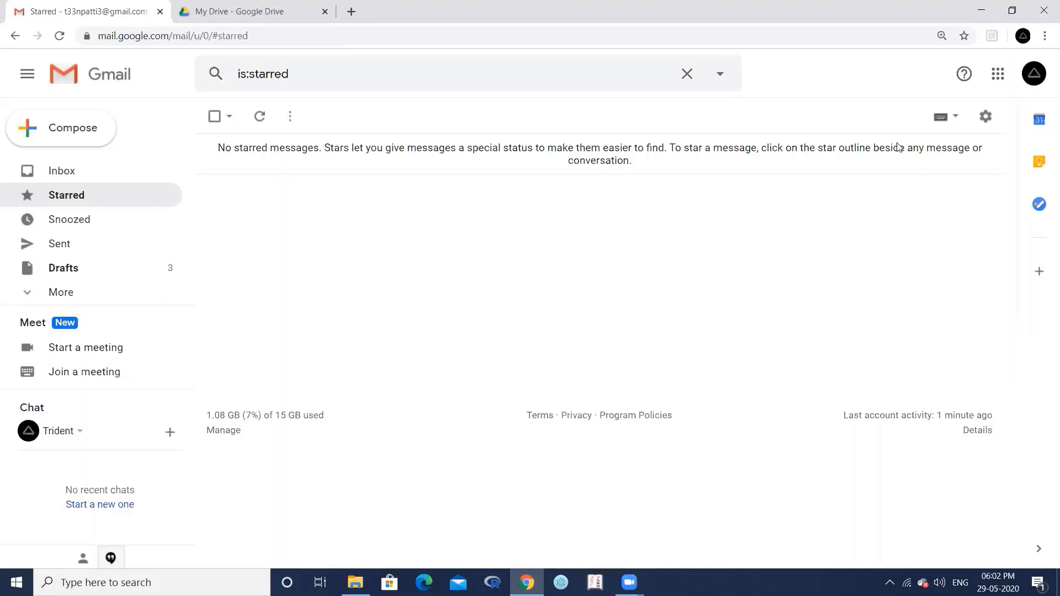
# - From Gmail settings, create a new signature named Basic
pyautogui.click(986, 118)
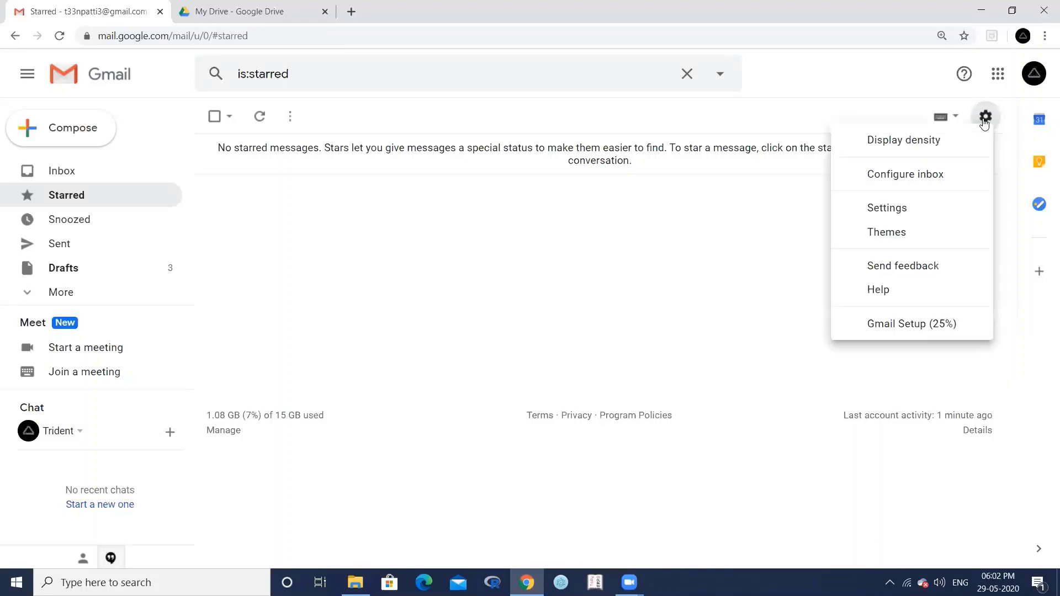
pyautogui.click(902, 210)
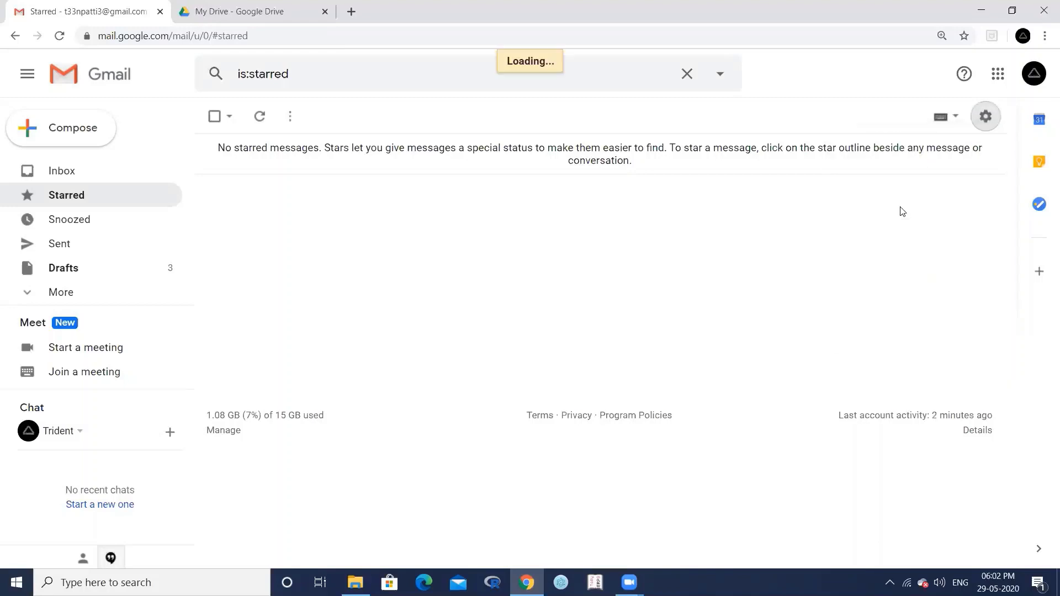
pyautogui.scroll(-15, 381, 260)
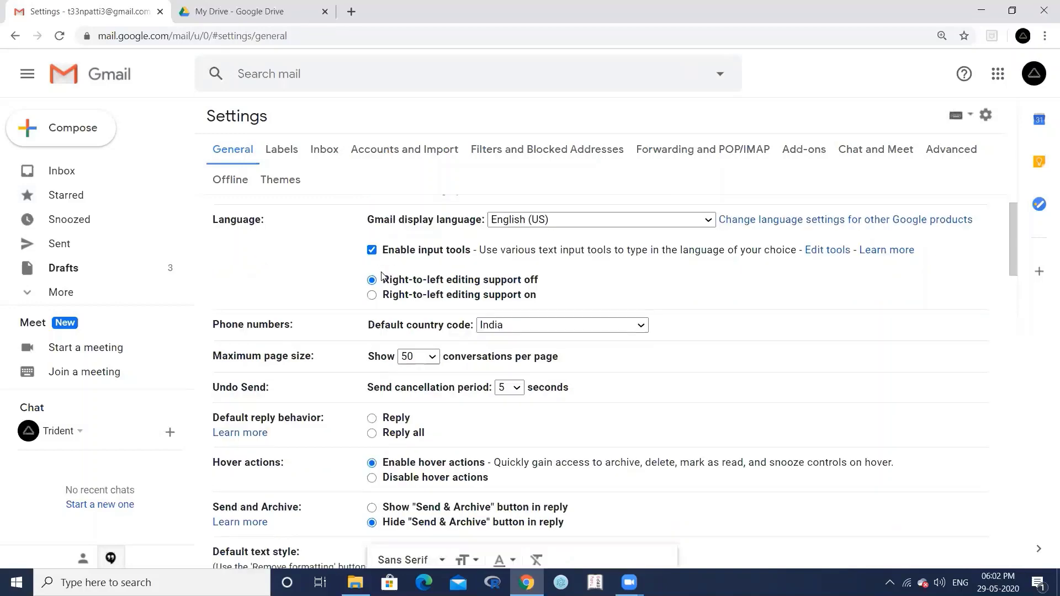
pyautogui.scroll(-3, 384, 277)
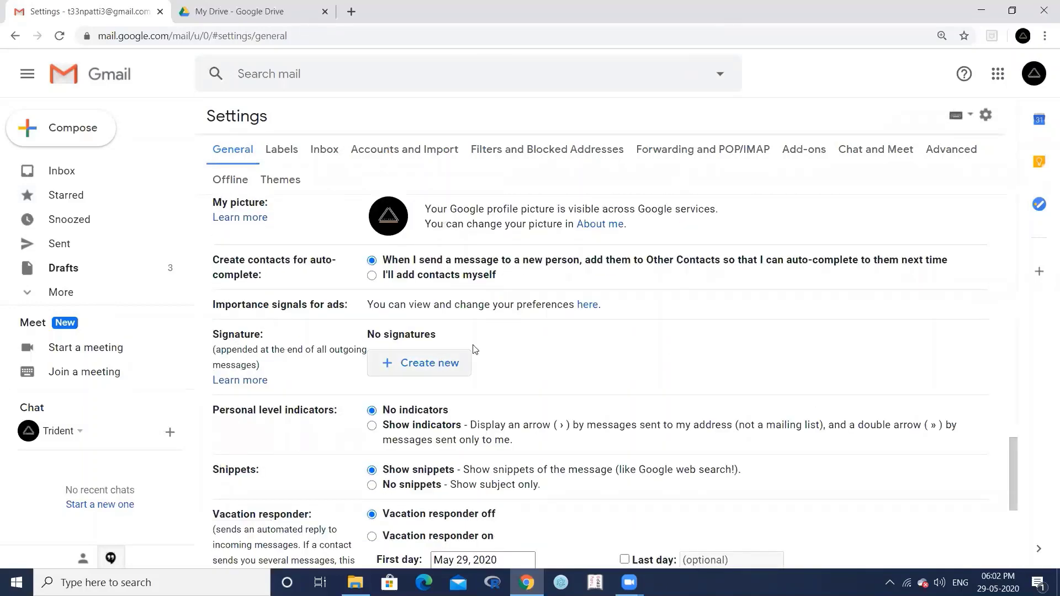
pyautogui.click(417, 363)
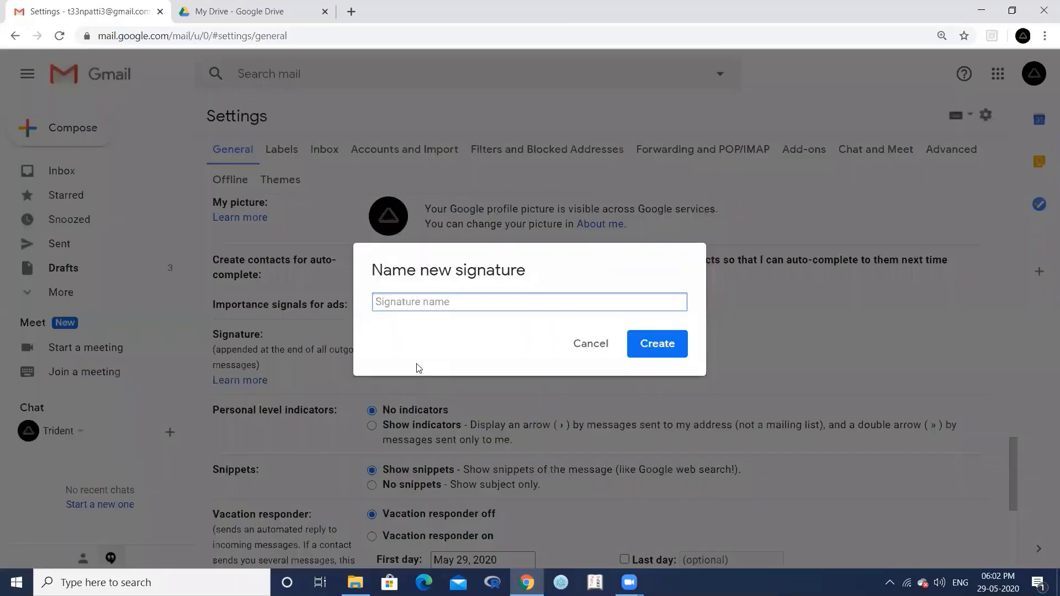
pyautogui.write('Basic')
pyautogui.click(656, 345)
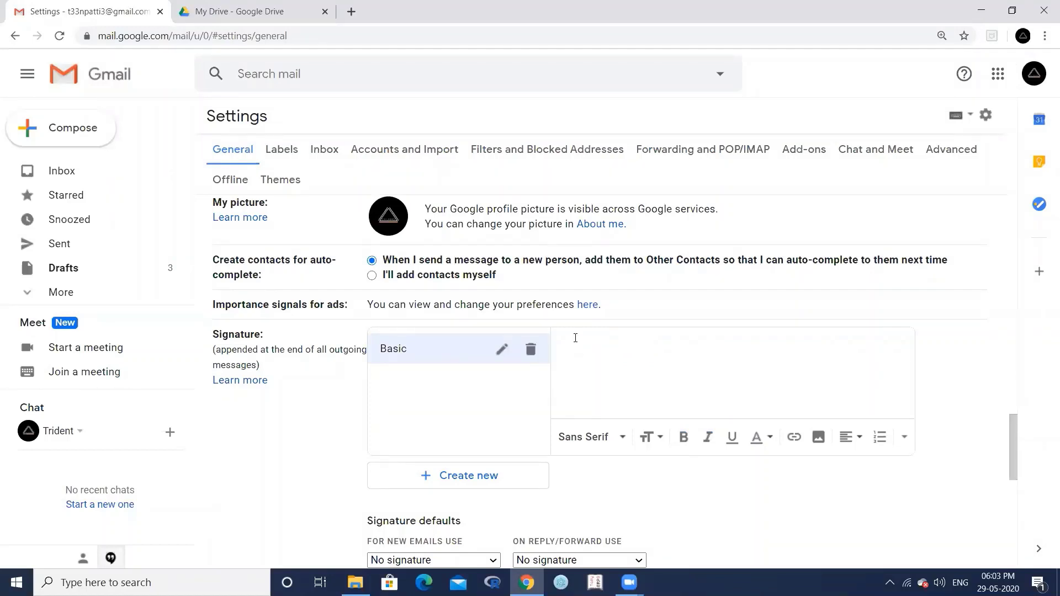
pyautogui.write('Thank')
pyautogui.write('s & Reg')
pyautogui.write('ards ')
pyautogui.write('Team')
pyautogui.write(' Trident ')
pyautogui.write('W: www.w')
pyautogui.press('BackSpace')
pyautogui.write('triden')
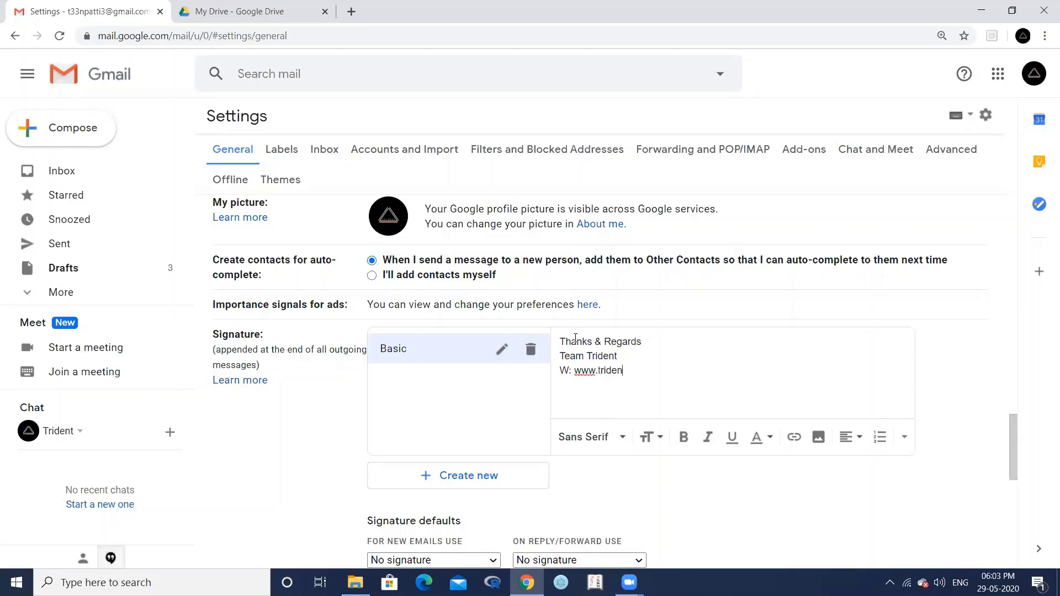
pyautogui.write('t.com')
pyautogui.press('Return')
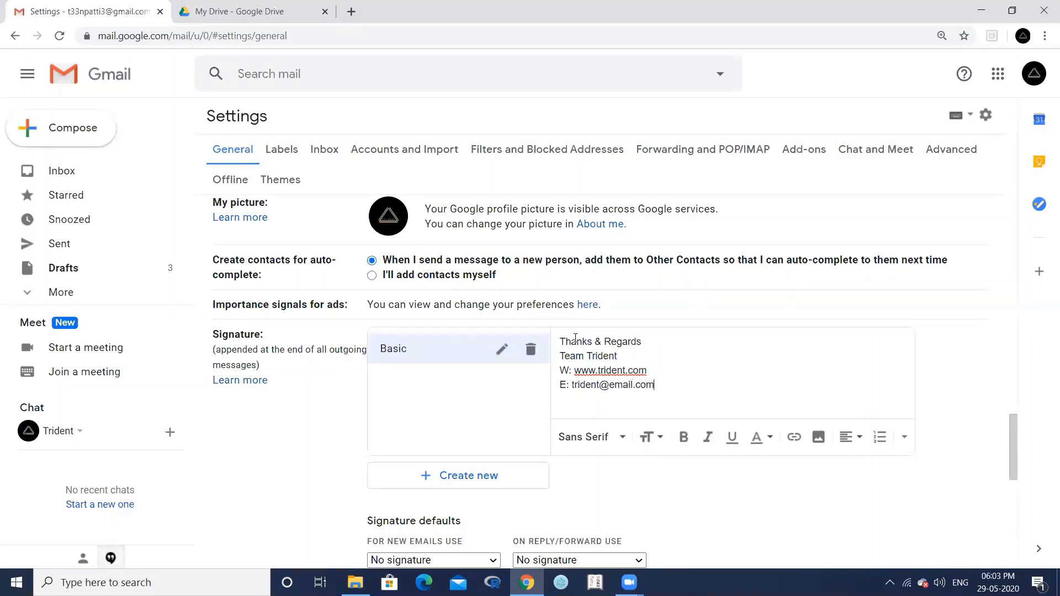
pyautogui.press('Return')
pyautogui.write('P: 999000')
# - Format the whole signature in Serif font, Large size and dark teal colour
pyautogui.moveTo(560, 340)
pyautogui.mouseDown()
pyautogui.moveTo(609, 371)
pyautogui.moveTo(621, 402)
pyautogui.mouseUp()
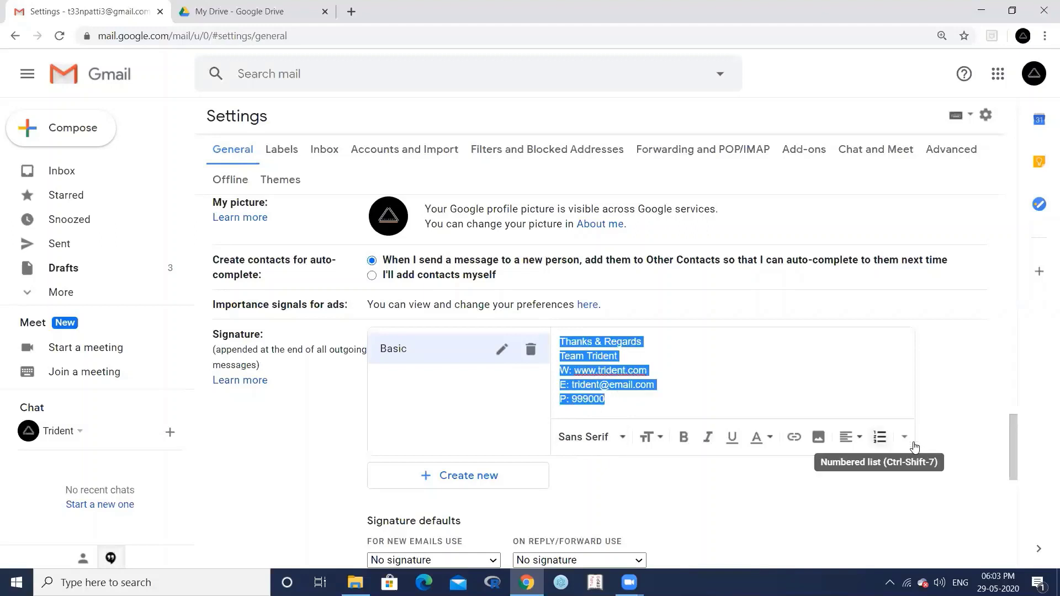
pyautogui.click(599, 438)
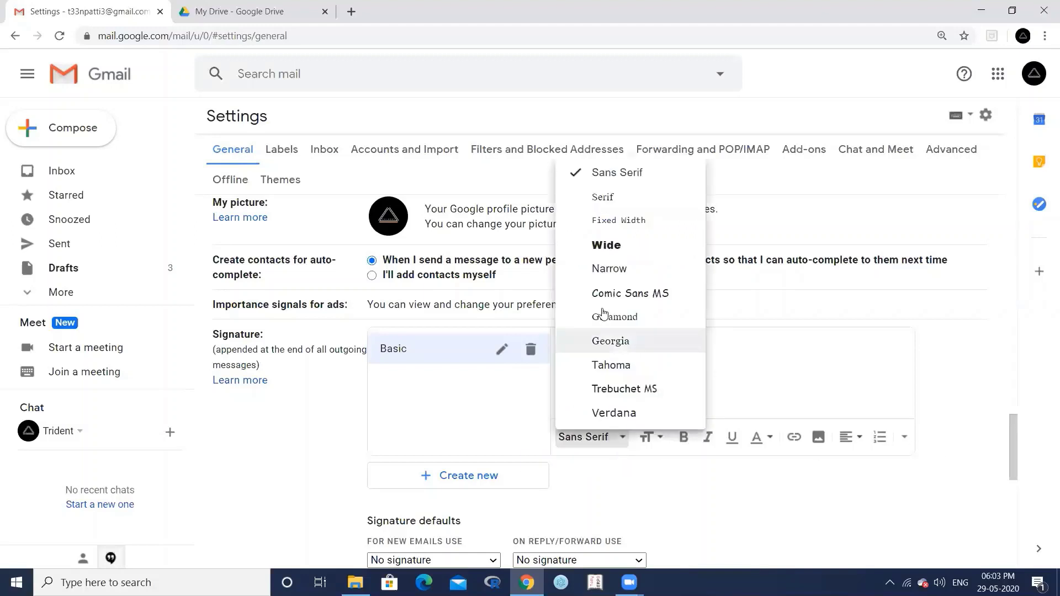
pyautogui.click(607, 200)
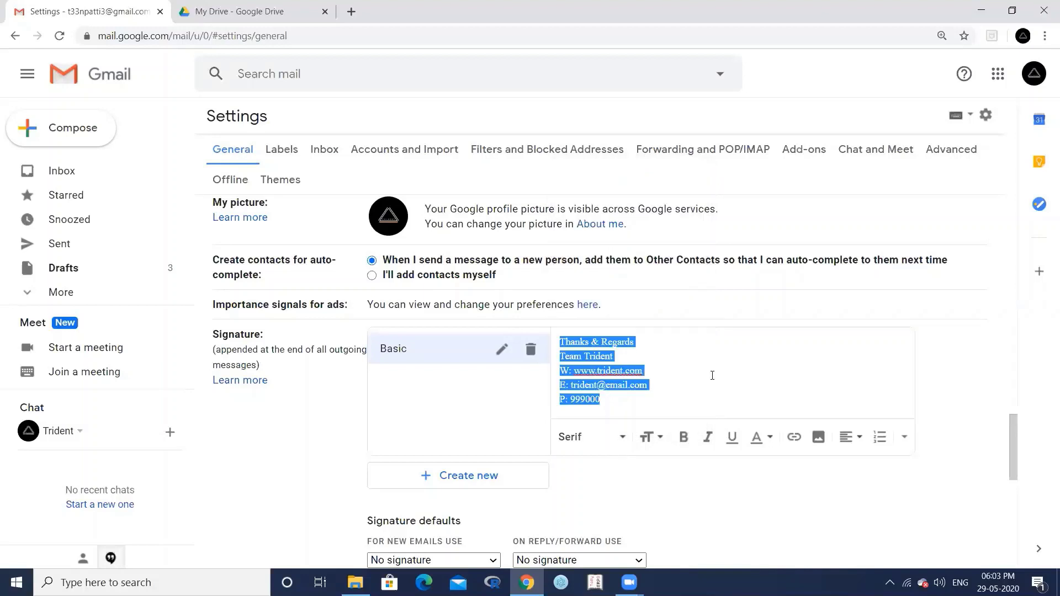
pyautogui.click(655, 438)
pyautogui.click(685, 394)
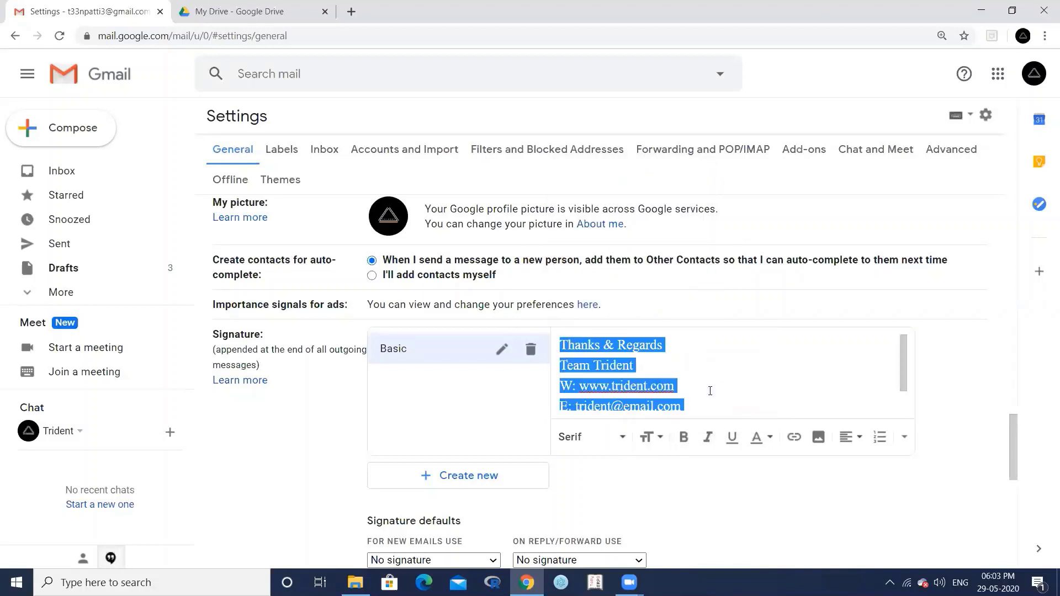
pyautogui.click(765, 437)
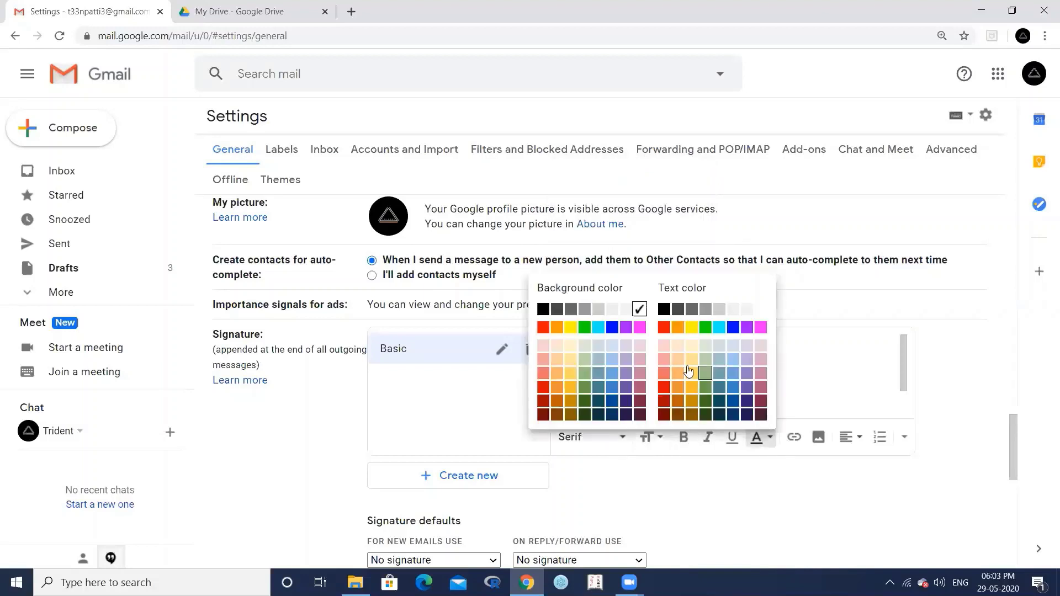
pyautogui.click(719, 402)
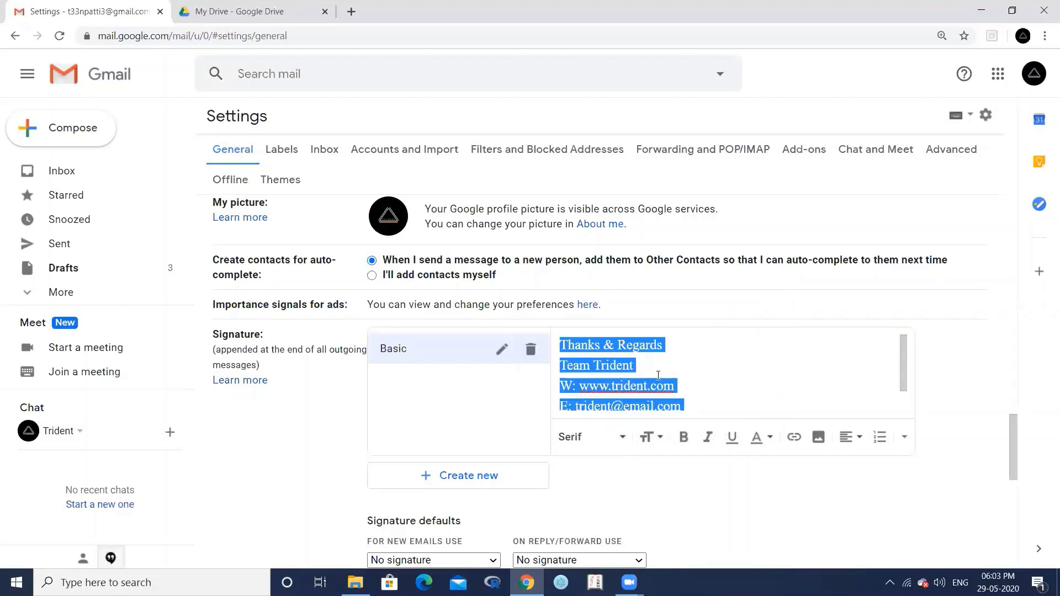
# - Make 'Team Trident' bold
pyautogui.moveTo(634, 365); pyautogui.dragTo(559, 366)
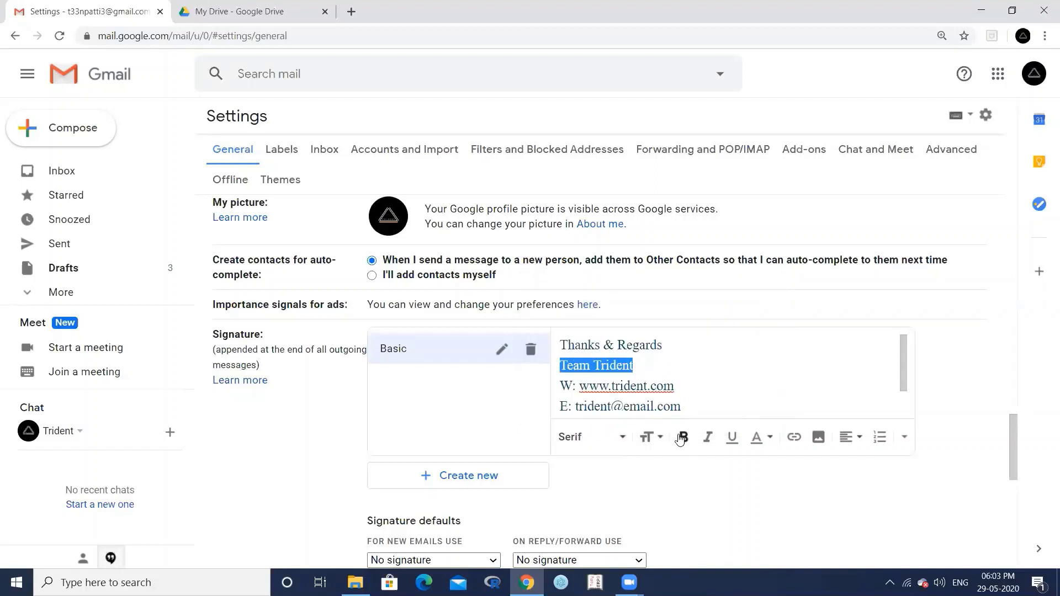
pyautogui.click(683, 437)
pyautogui.click(669, 371)
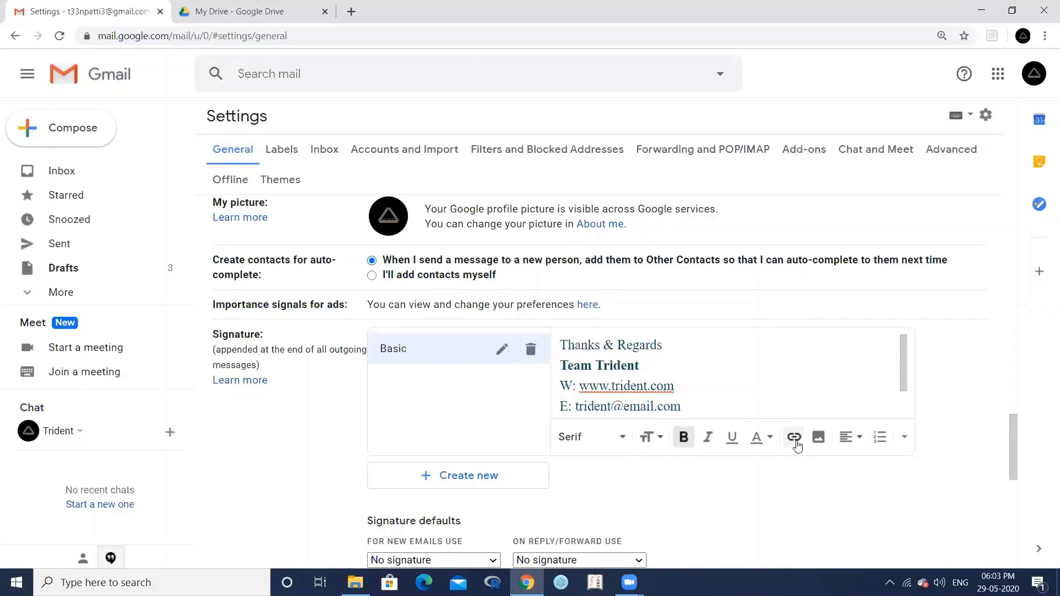
pyautogui.scroll(-1, 677, 364)
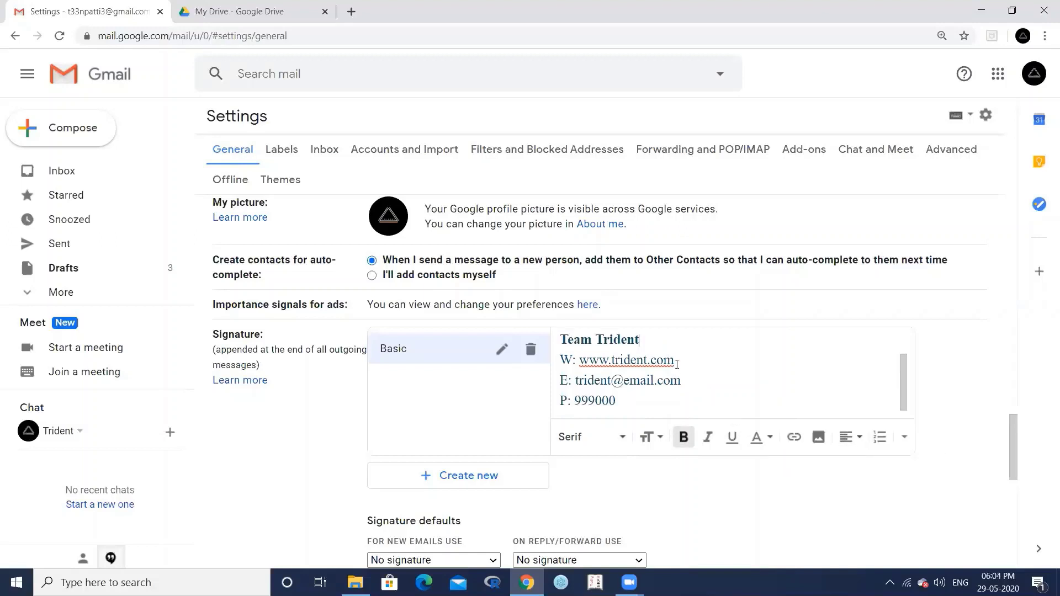
pyautogui.moveTo(673, 362); pyautogui.dragTo(582, 363)
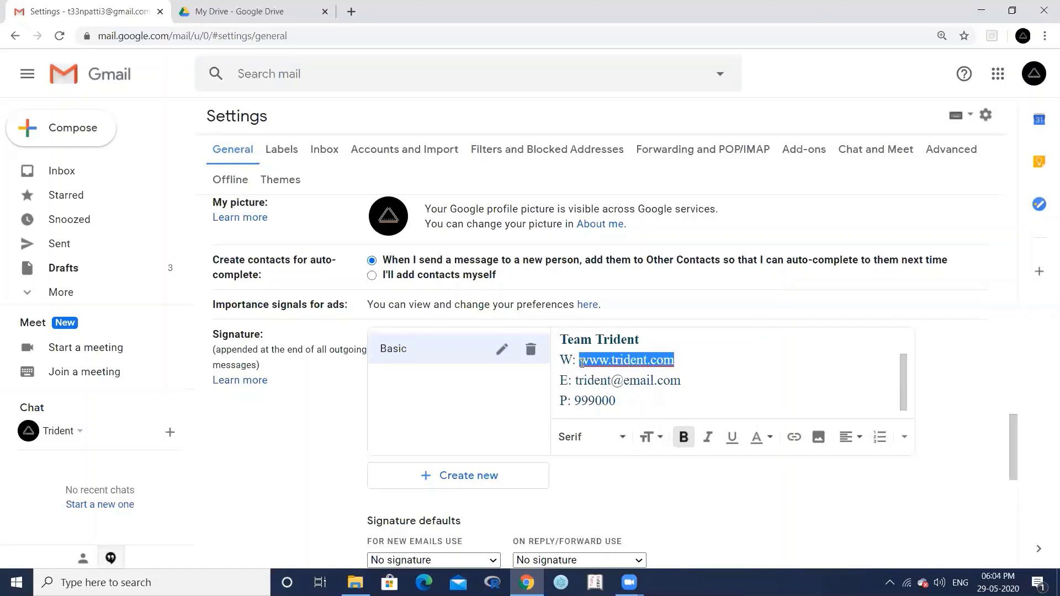
pyautogui.click(799, 440)
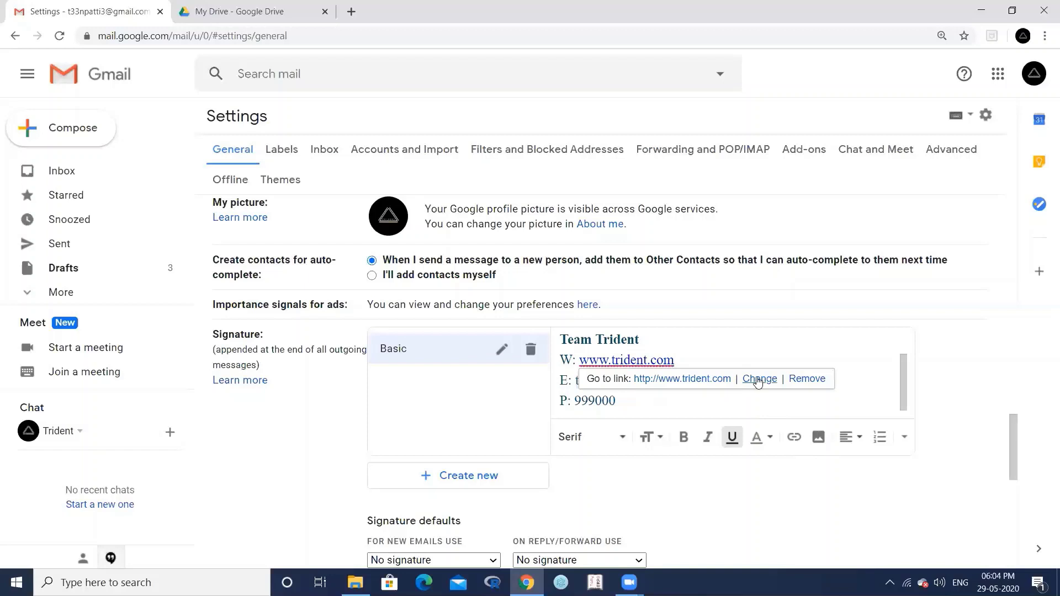
pyautogui.moveTo(636, 338); pyautogui.dragTo(562, 340)
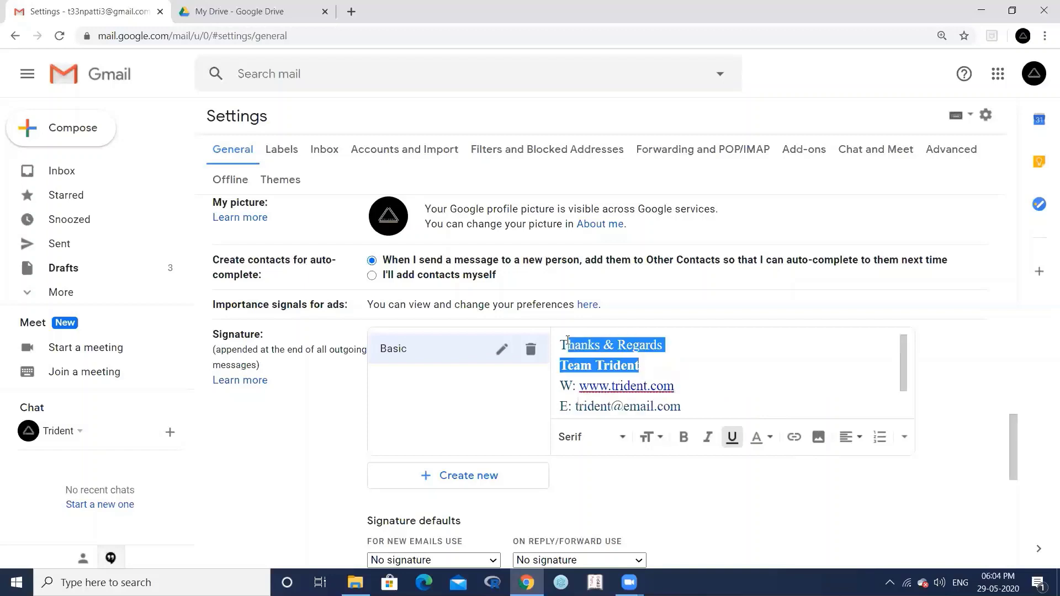
pyautogui.moveTo(635, 369); pyautogui.dragTo(559, 366)
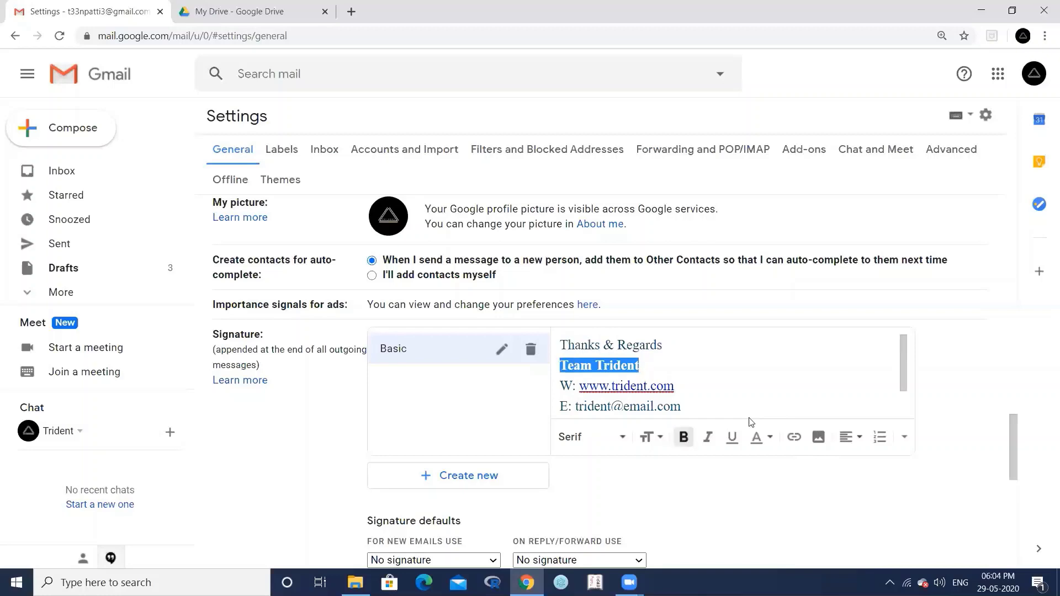
pyautogui.click(792, 437)
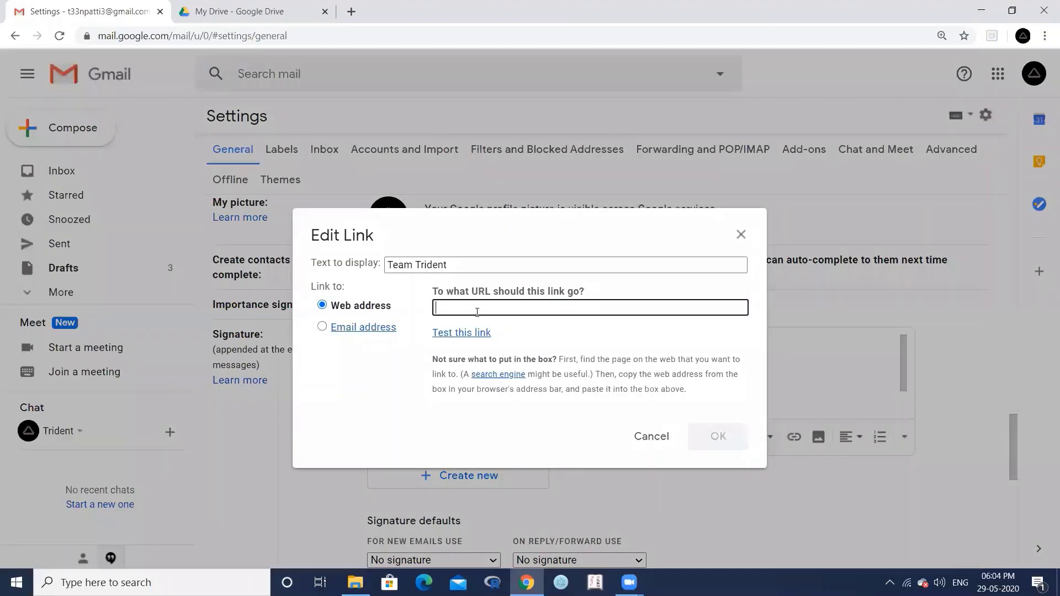
pyautogui.click(741, 235)
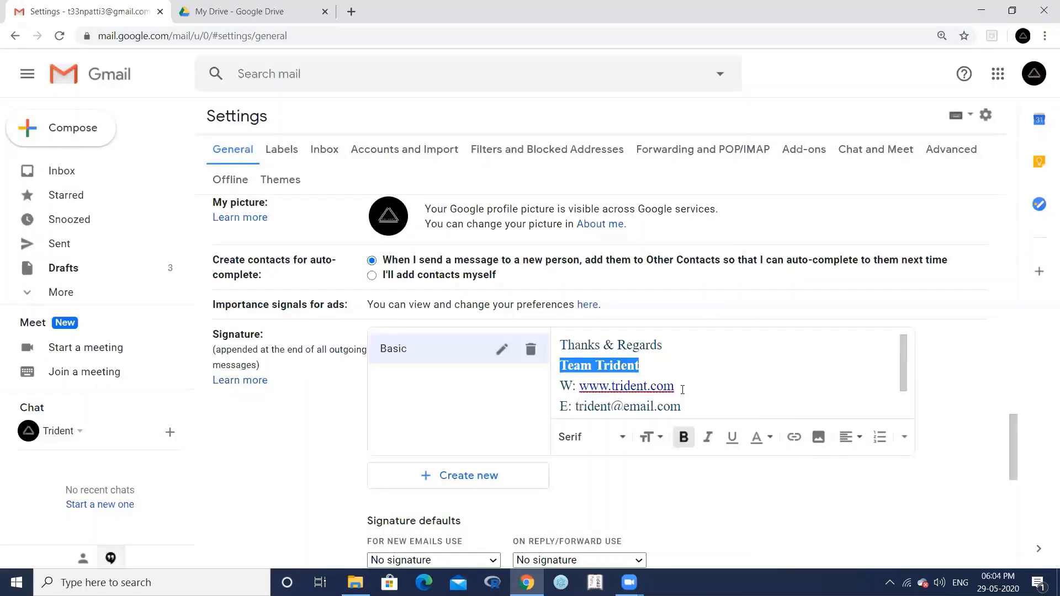
# - Make the signature's e-mail address a clickable link
pyautogui.scroll(-1, 682, 390)
pyautogui.moveTo(685, 381); pyautogui.dragTo(577, 382)
pyautogui.click(794, 437)
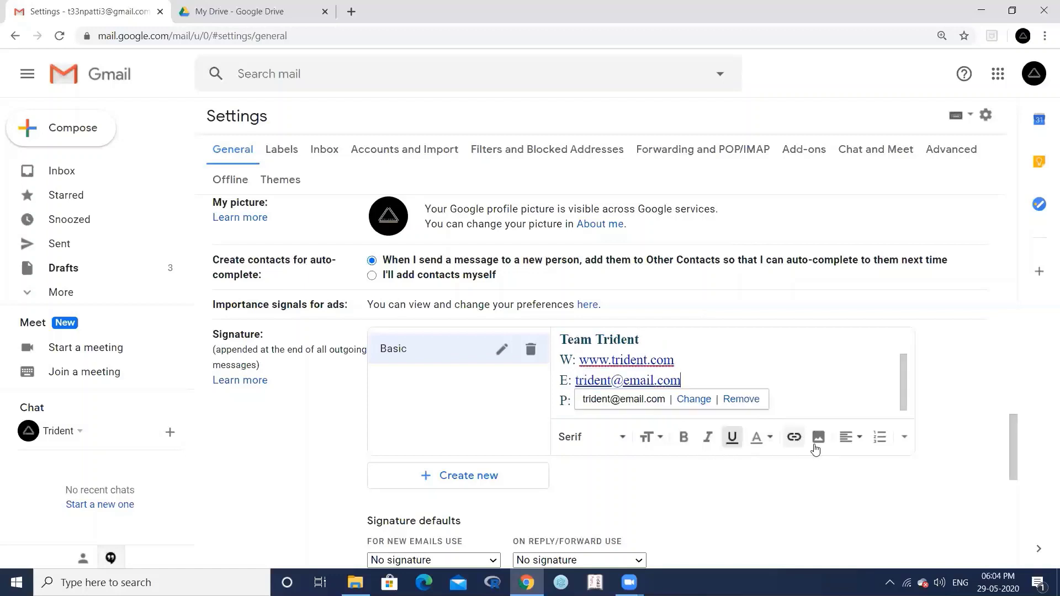
pyautogui.scroll(-1, 704, 356)
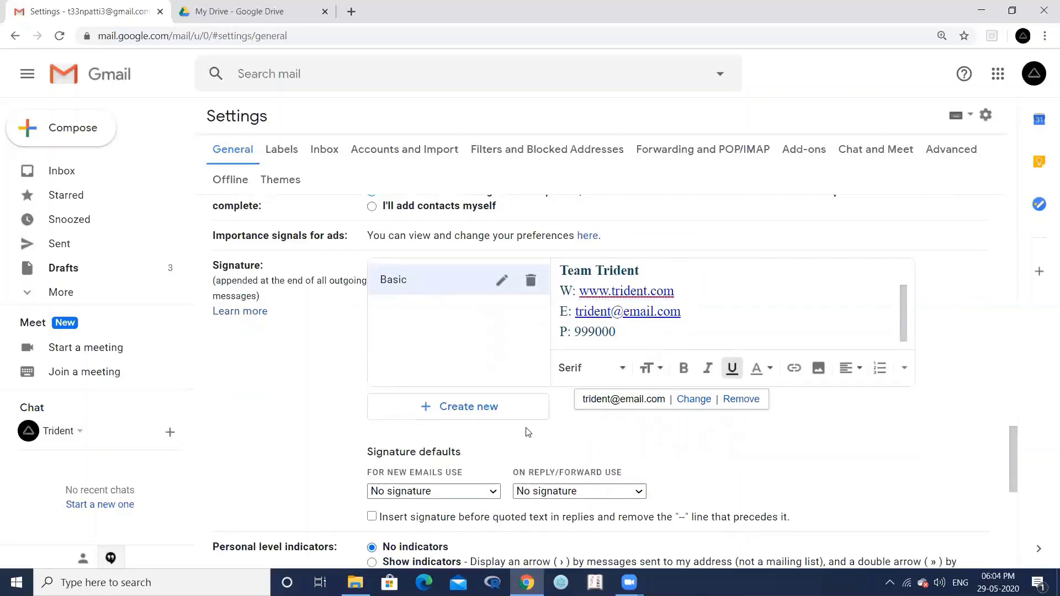
pyautogui.scroll(-1, 525, 430)
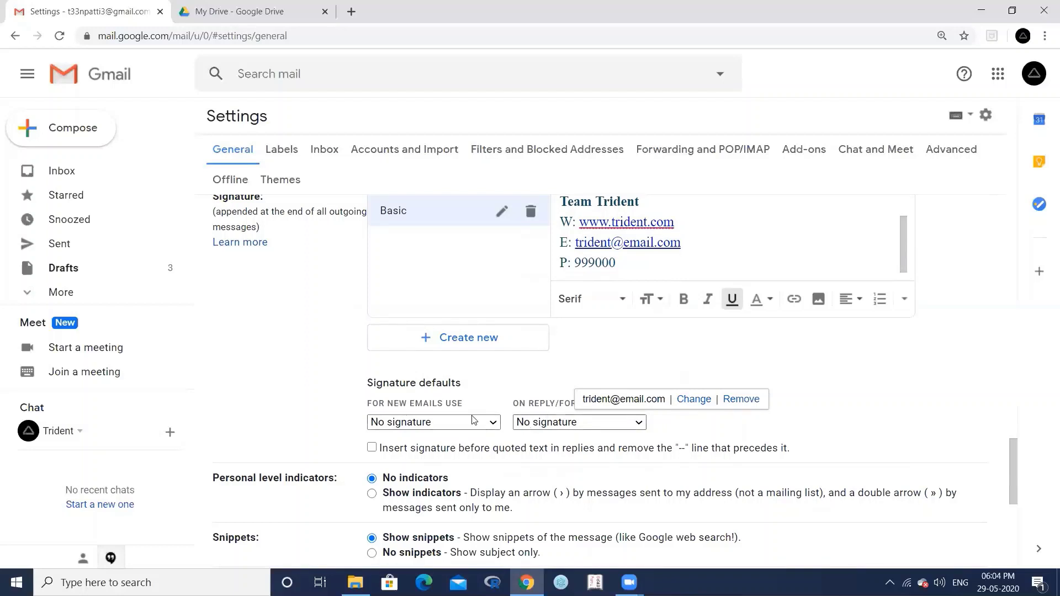
# - Set Basic as default signature for new emails and replies, save, and start a new message
pyautogui.click(450, 424)
pyautogui.click(427, 450)
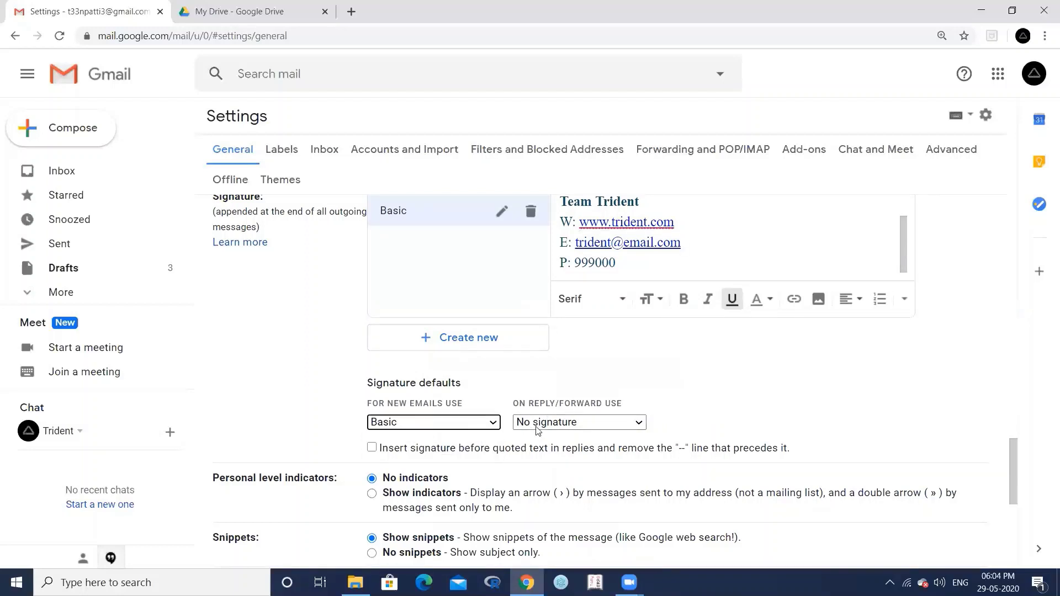
pyautogui.click(540, 424)
pyautogui.click(549, 450)
pyautogui.scroll(-7, 555, 475)
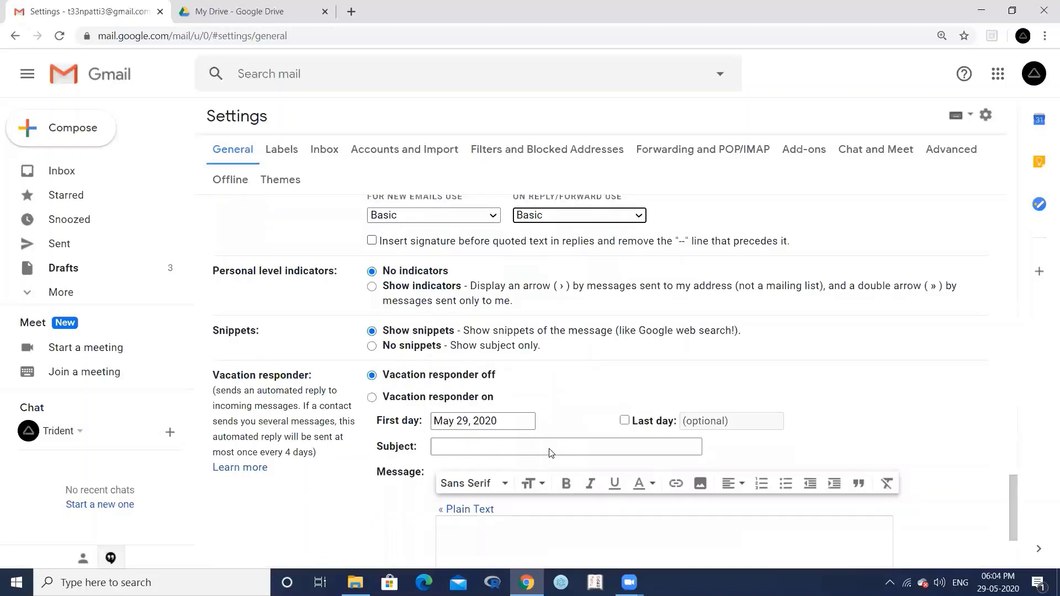
pyautogui.click(558, 489)
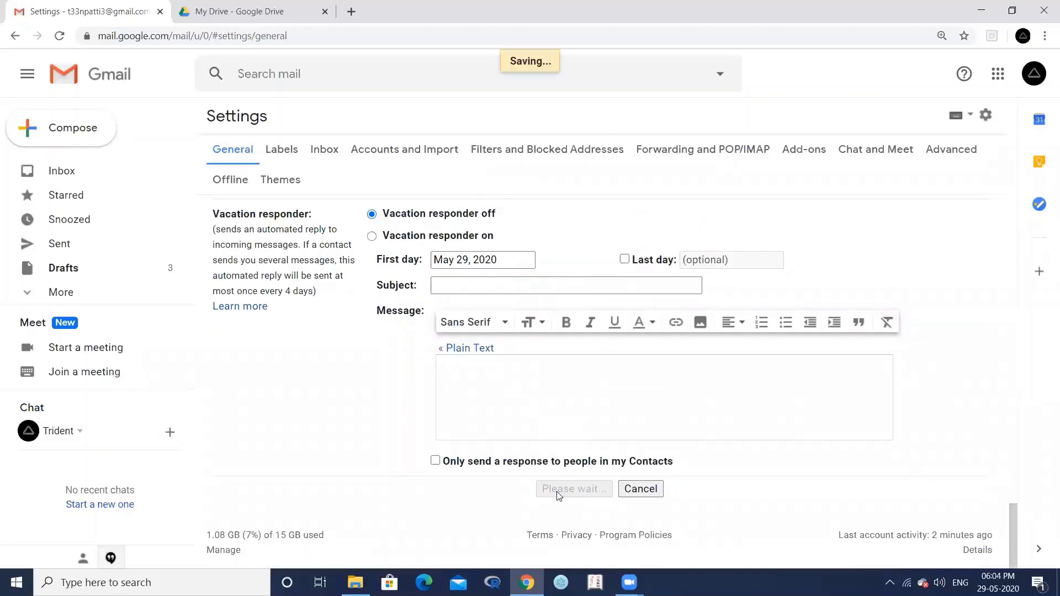
pyautogui.click(64, 138)
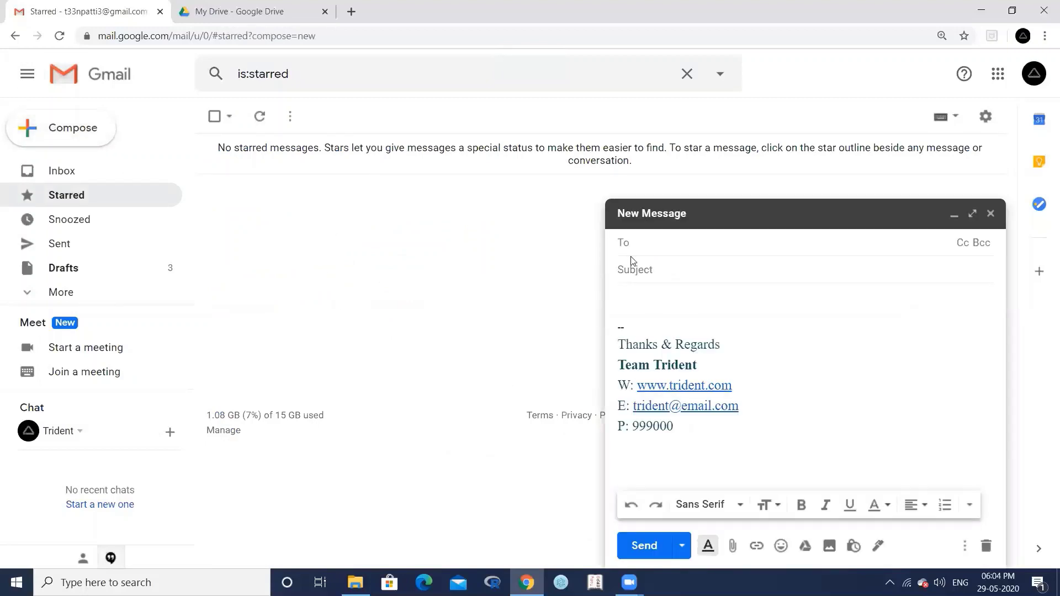
# - Send an email titled 'Trial' with body 'Greetings' to the Trident contact
pyautogui.write('tri')
pyautogui.press('Return')
pyautogui.write('Tria')
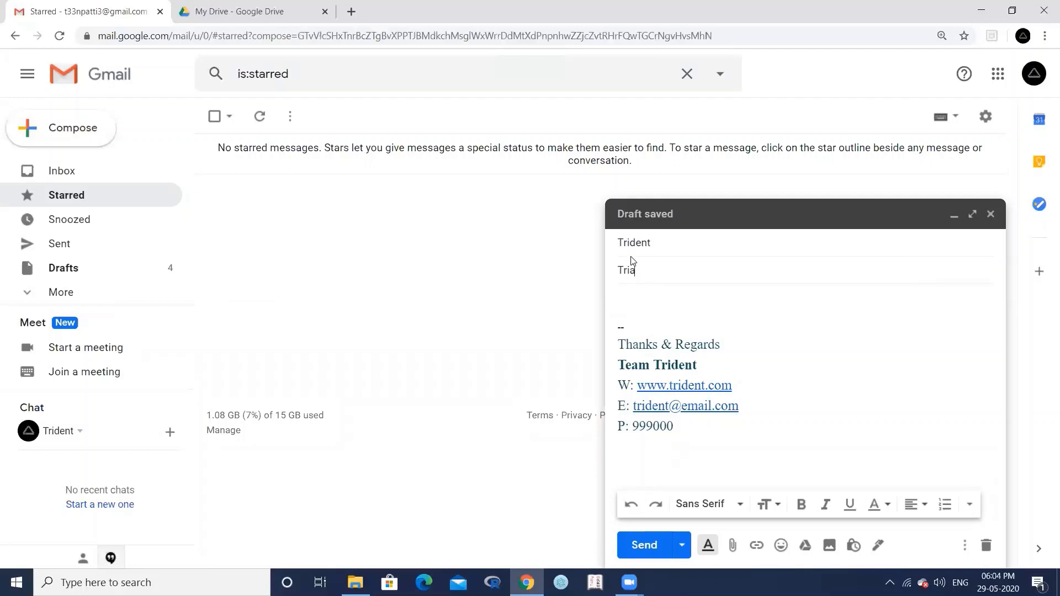
pyautogui.write('l')
pyautogui.press('Tab')
pyautogui.write('F')
pyautogui.press('BackSpace')
pyautogui.write('Greetings')
pyautogui.press('Return')
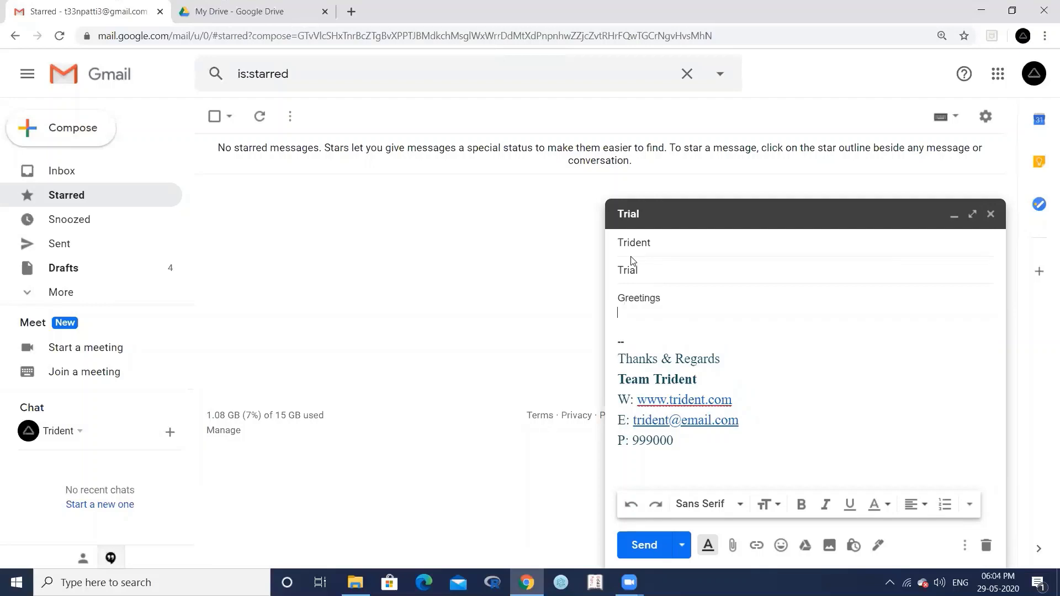
pyautogui.click(649, 544)
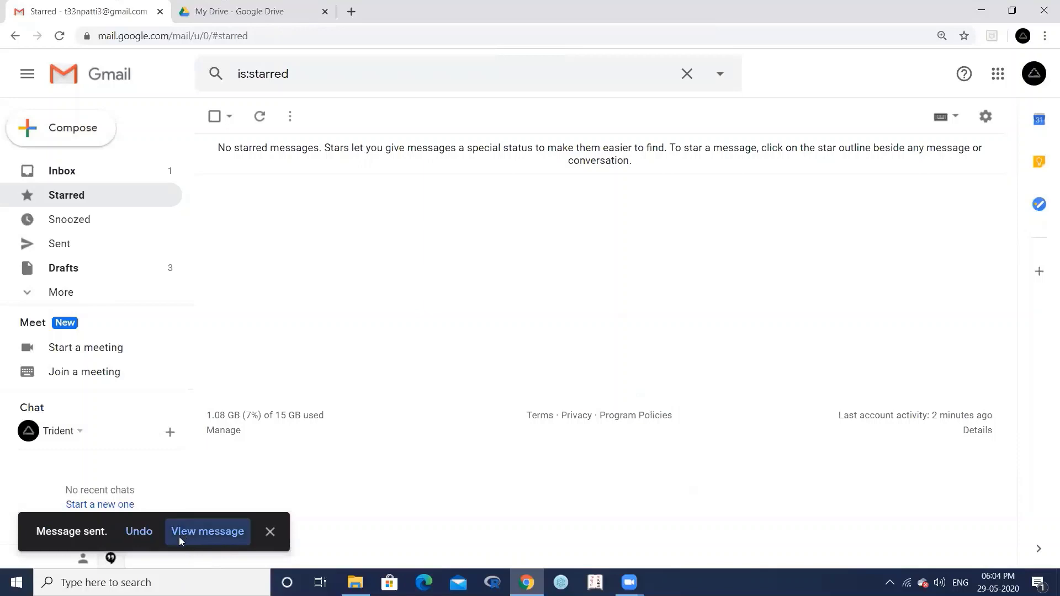
# - View the sent Trial message, then return to Gmail's full settings
pyautogui.click(180, 537)
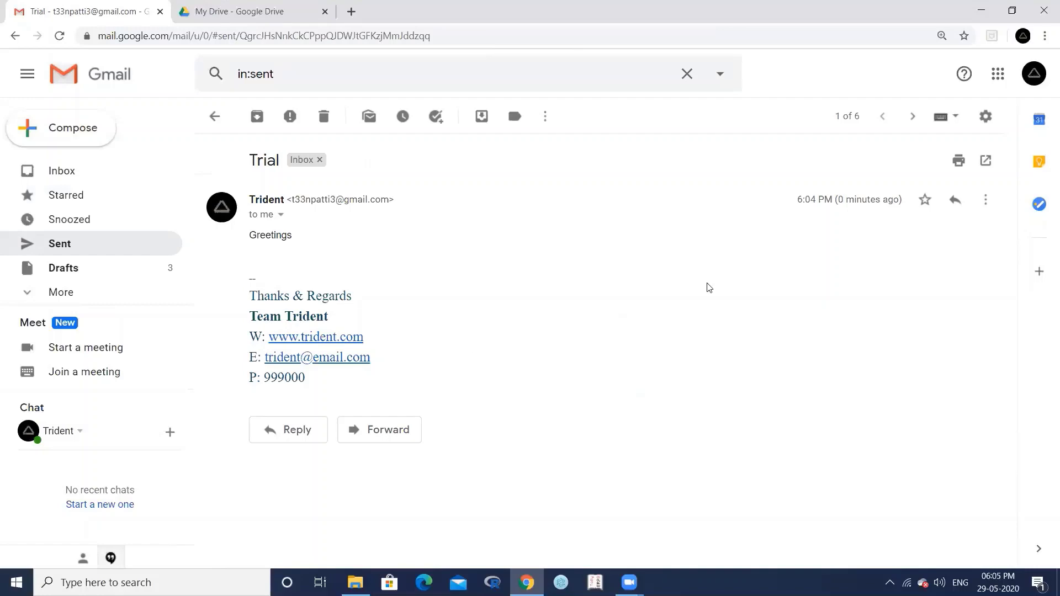
pyautogui.click(987, 117)
pyautogui.click(910, 207)
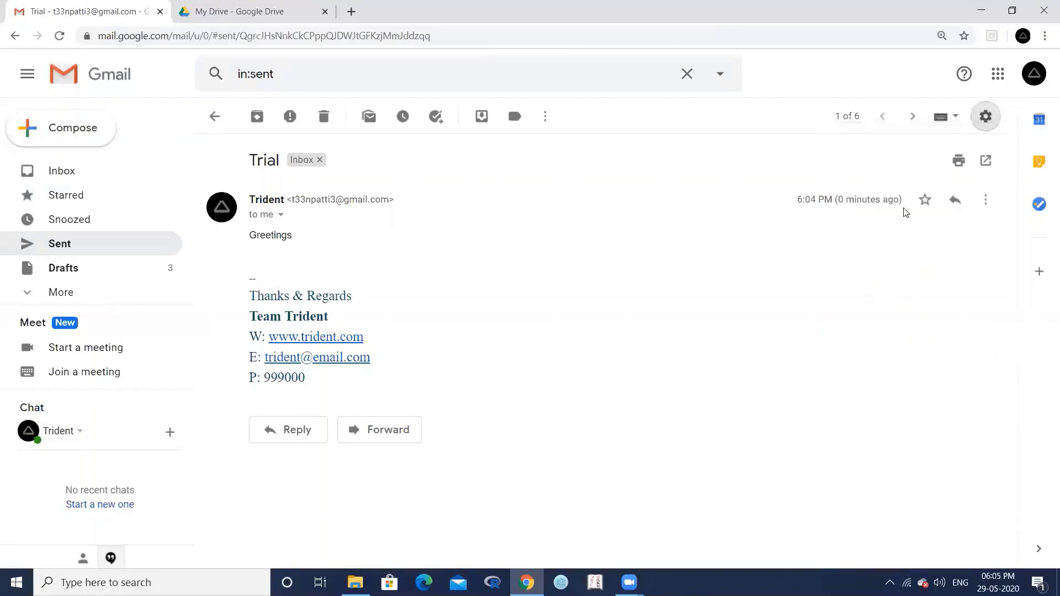
pyautogui.scroll(-20, 717, 308)
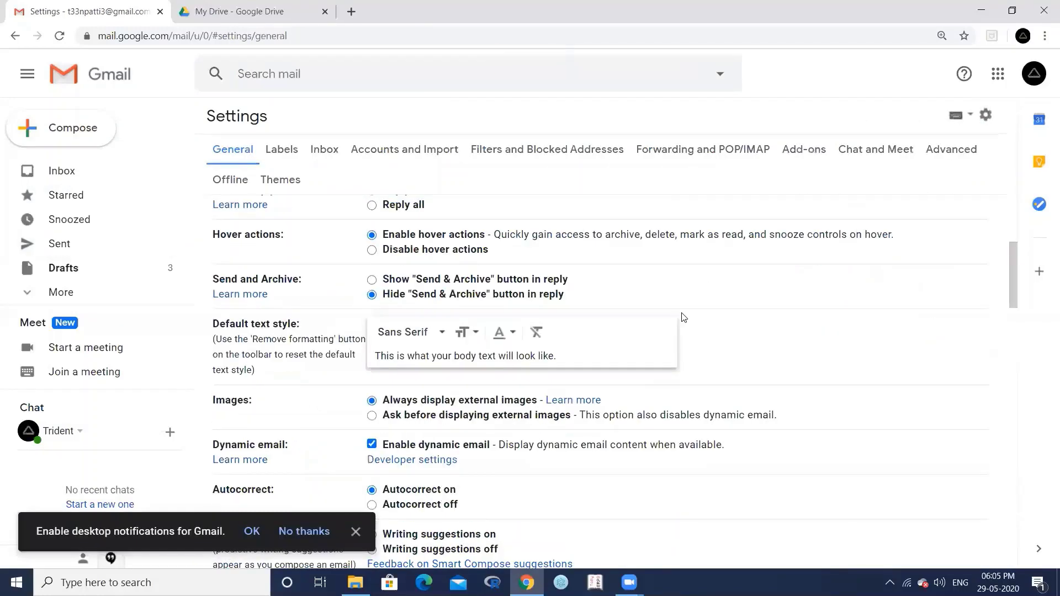
# - Enable 'Insert signature before quoted text', save settings, and start a new message
pyautogui.scroll(-6, 684, 318)
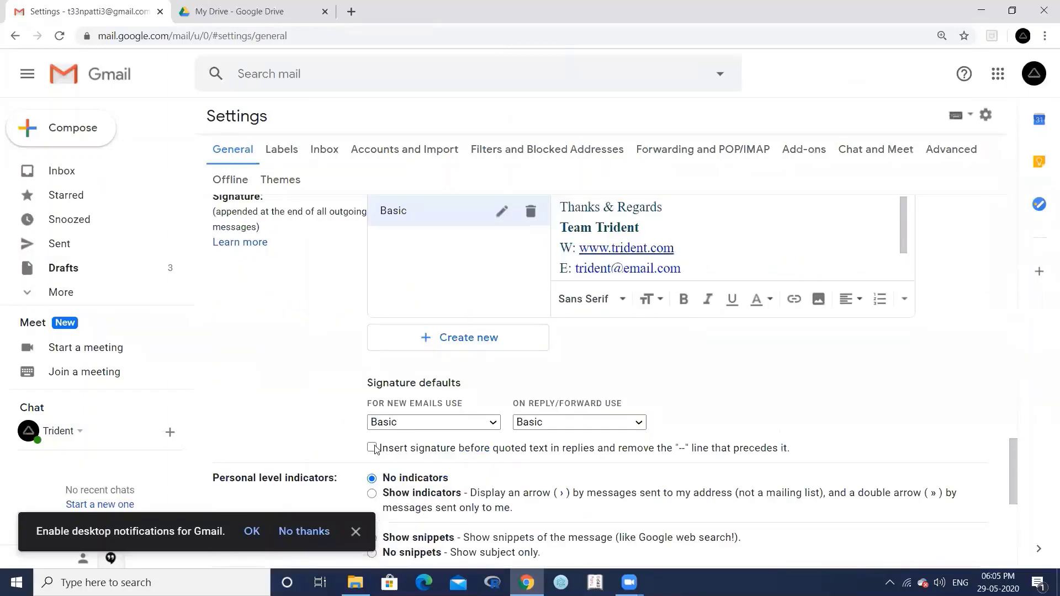
pyautogui.click(372, 449)
pyautogui.scroll(-6, 718, 449)
pyautogui.click(570, 489)
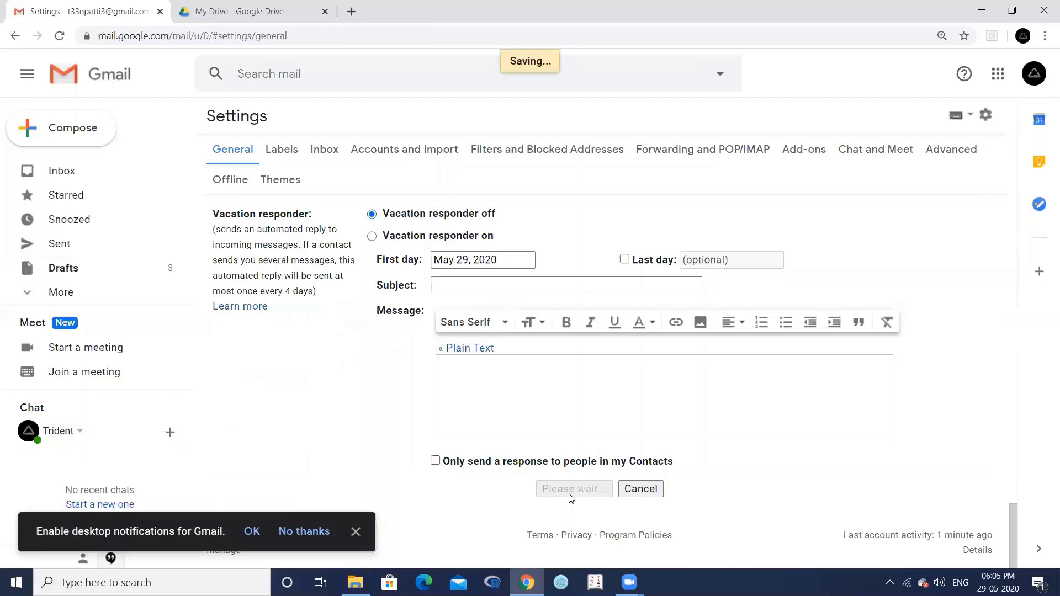
pyautogui.click(54, 130)
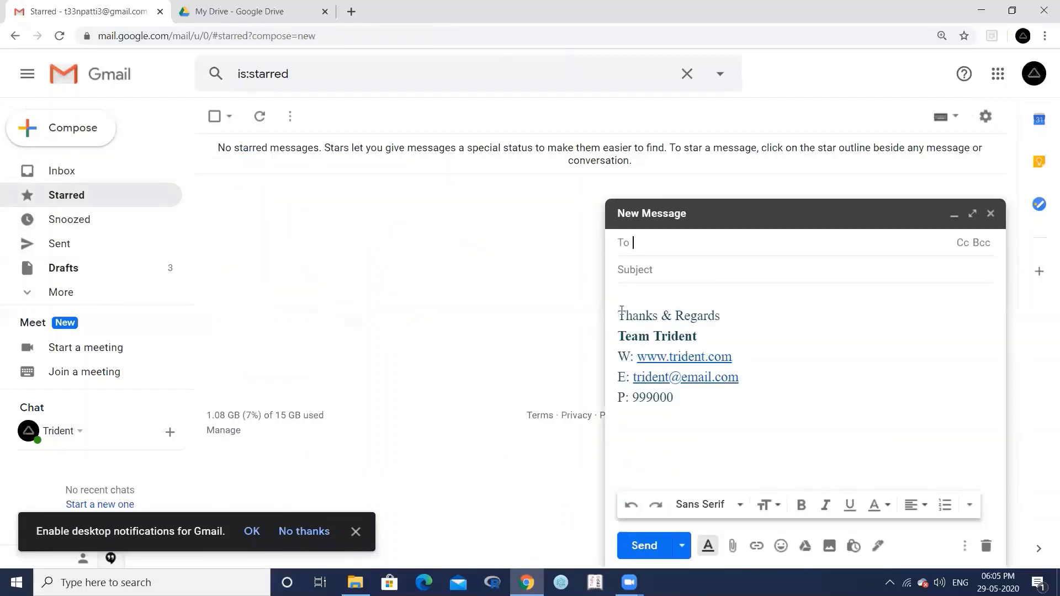
# - Address a message 'Trial 2' to the Trident contact with body 'Greetings' and 'hop you are...'
pyautogui.write('tri')
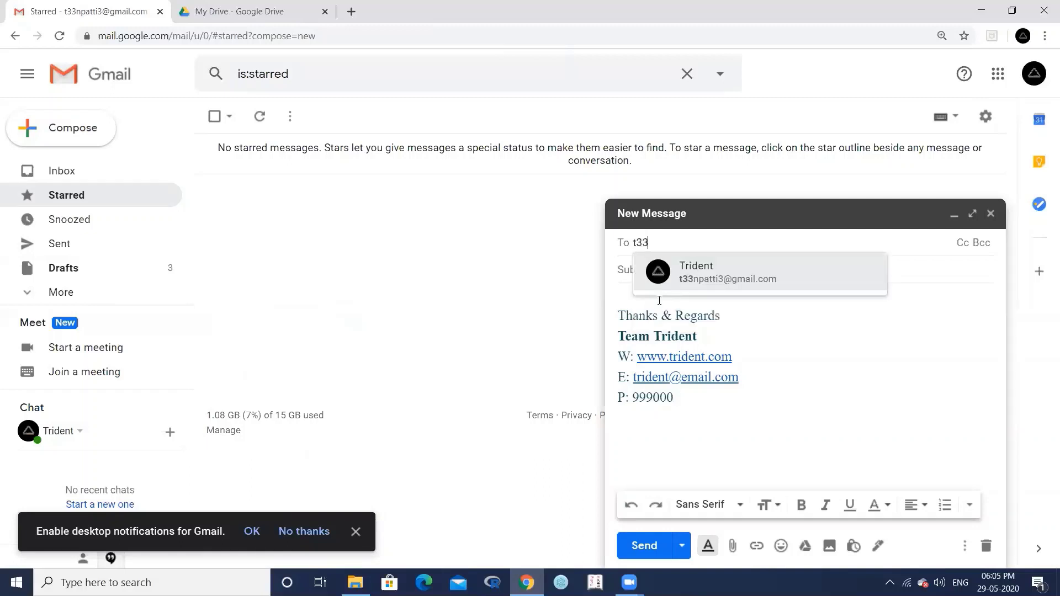
pyautogui.press('Return')
pyautogui.press('Tab')
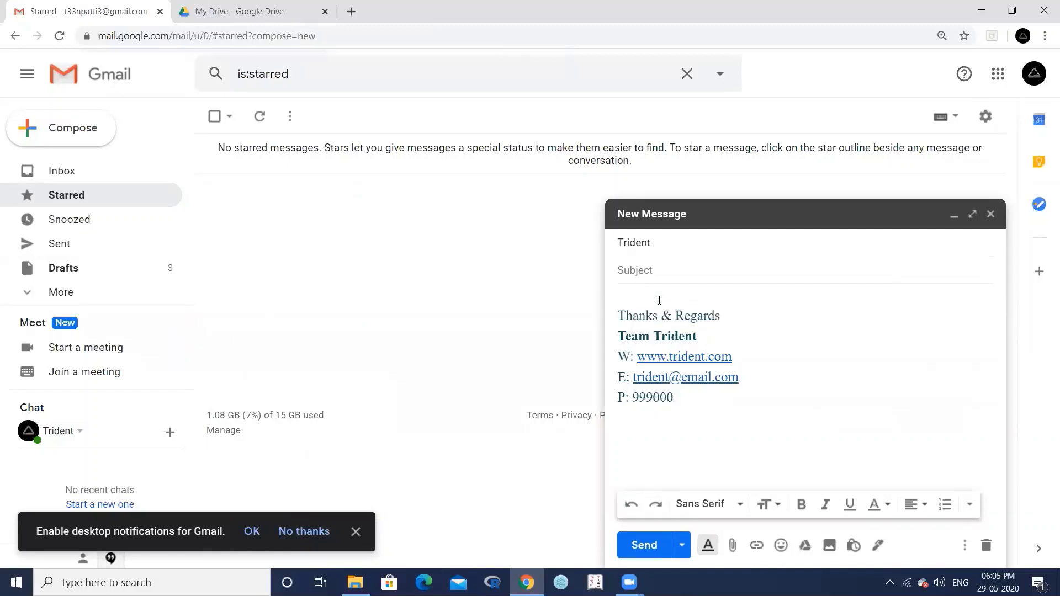
pyautogui.write('u')
pyautogui.press('BackSpace')
pyautogui.write('Trial 2')
pyautogui.click(660, 300)
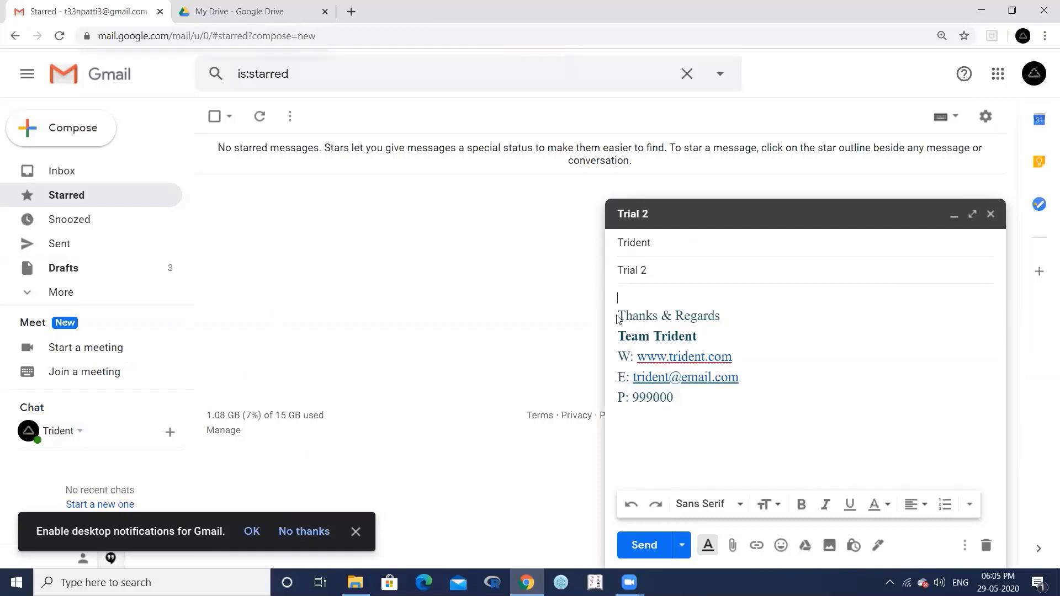
pyautogui.write('Greetings')
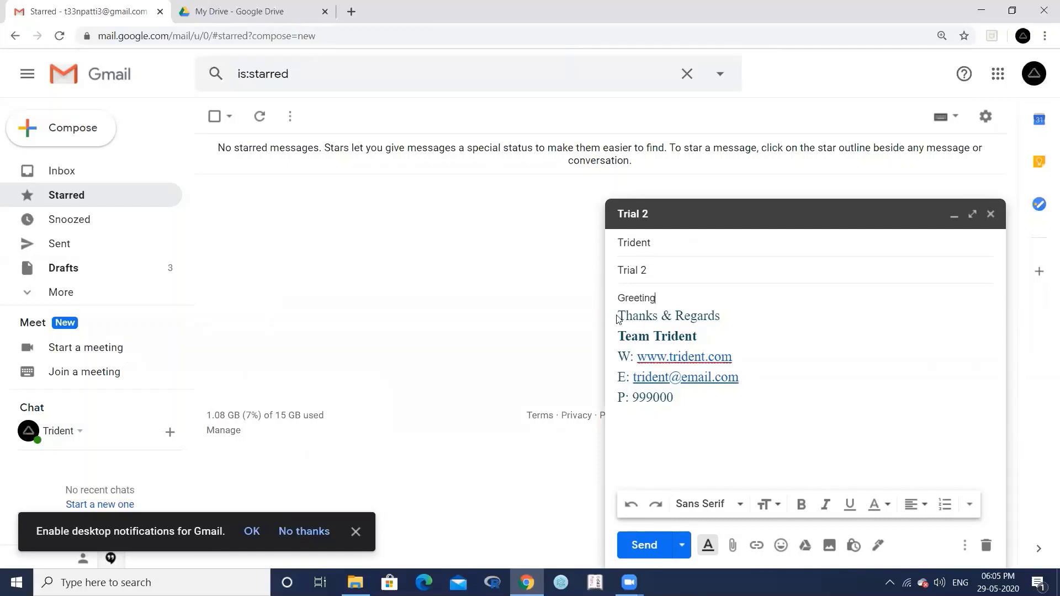
pyautogui.press('Return')
pyautogui.press('Return')
pyautogui.write('hop you are')
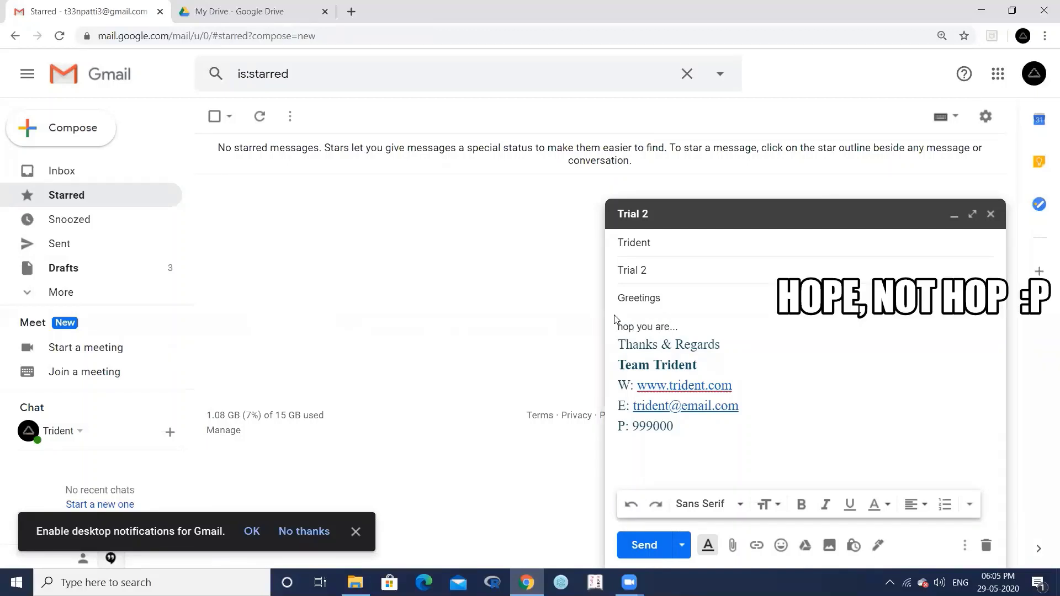
pyautogui.write('...')
pyautogui.press('Return')
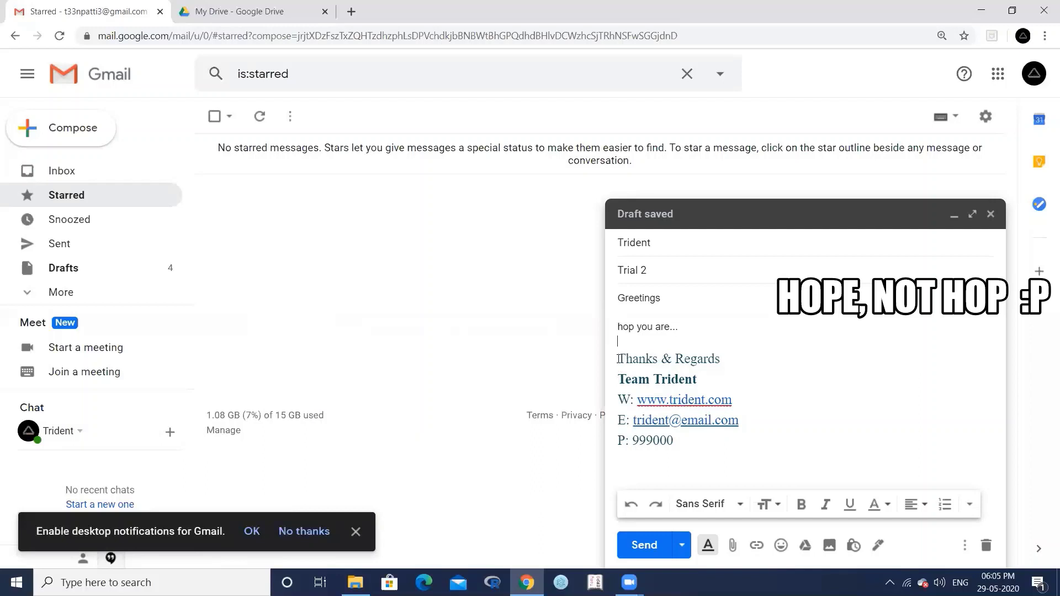
# - Restyle the signature as Fixed Width, Normal size, black, then send and view the email
pyautogui.moveTo(619, 358)
pyautogui.mouseDown()
pyautogui.moveTo(666, 376)
pyautogui.moveTo(694, 440)
pyautogui.mouseUp()
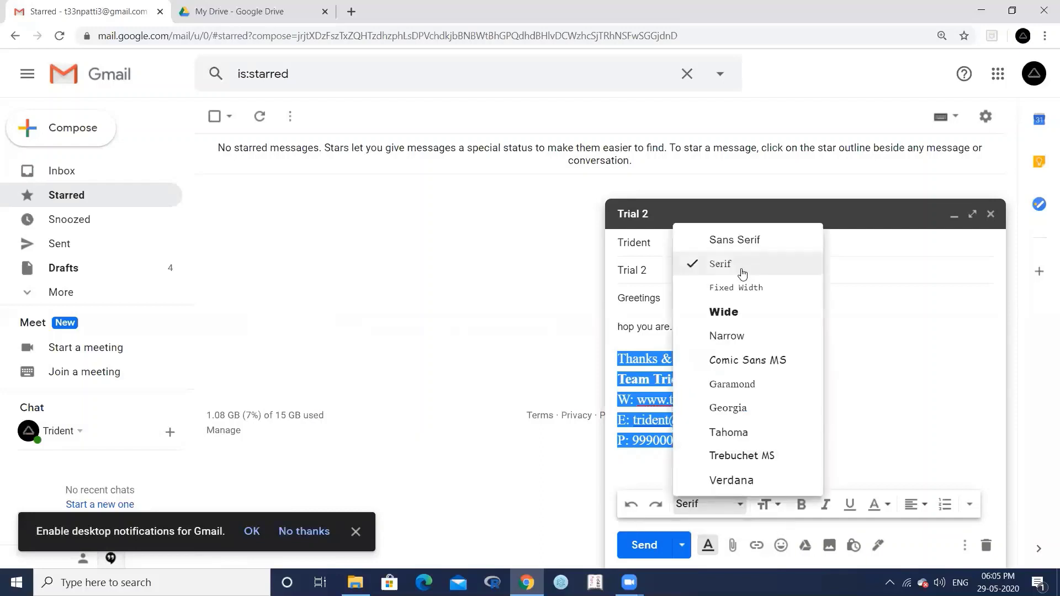
pyautogui.click(748, 290)
pyautogui.click(772, 504)
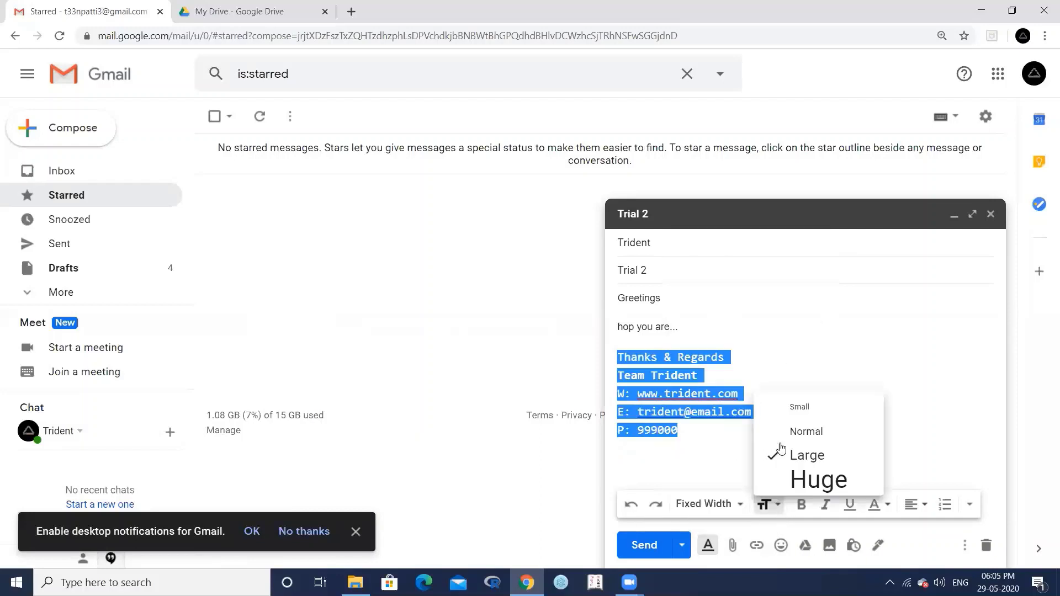
pyautogui.click(796, 432)
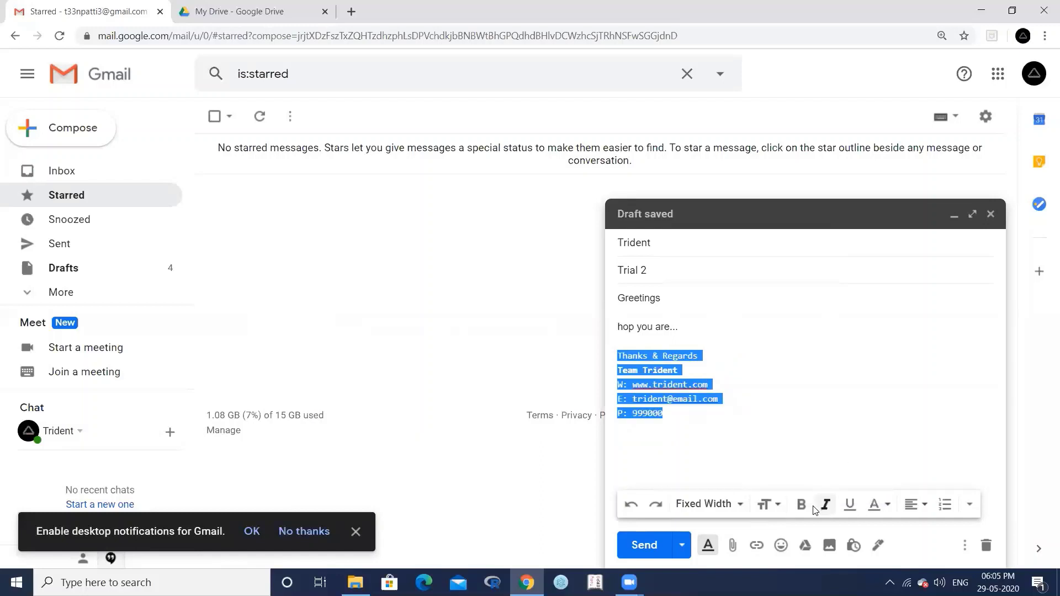
pyautogui.click(875, 505)
pyautogui.click(782, 377)
pyautogui.click(718, 399)
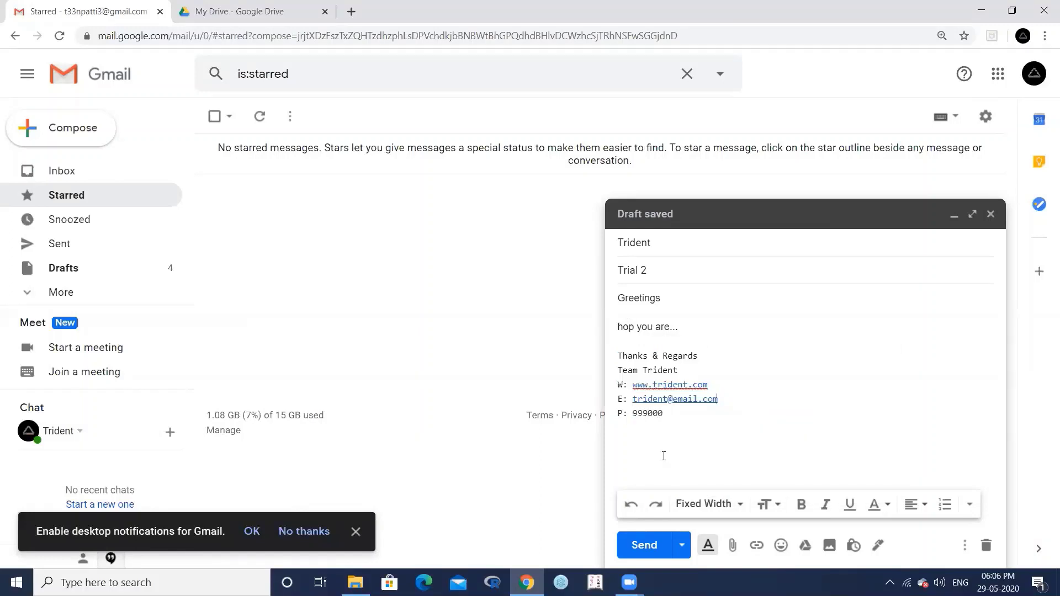
pyautogui.click(644, 544)
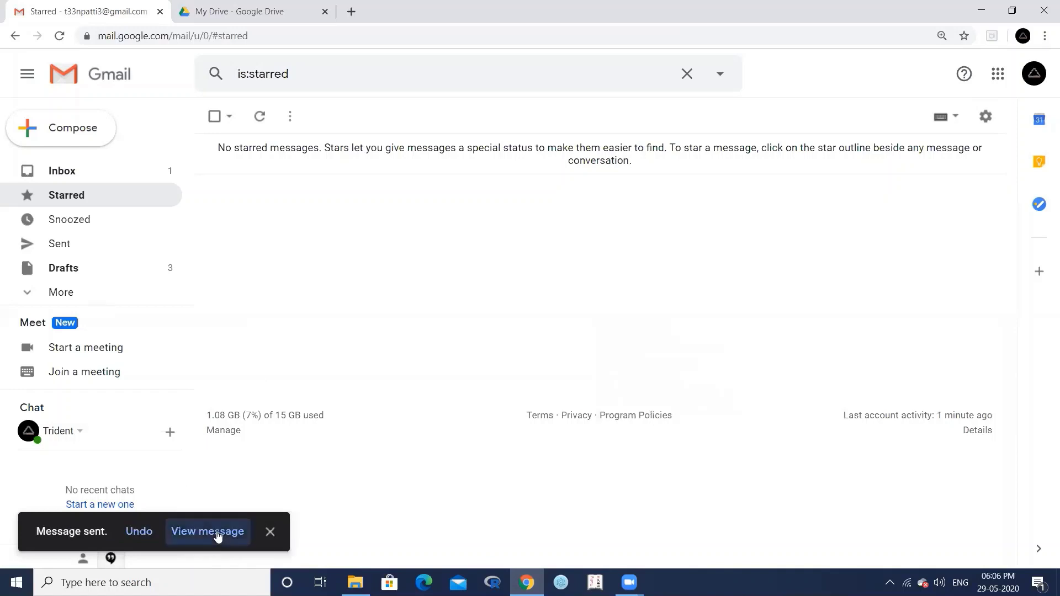
pyautogui.click(218, 534)
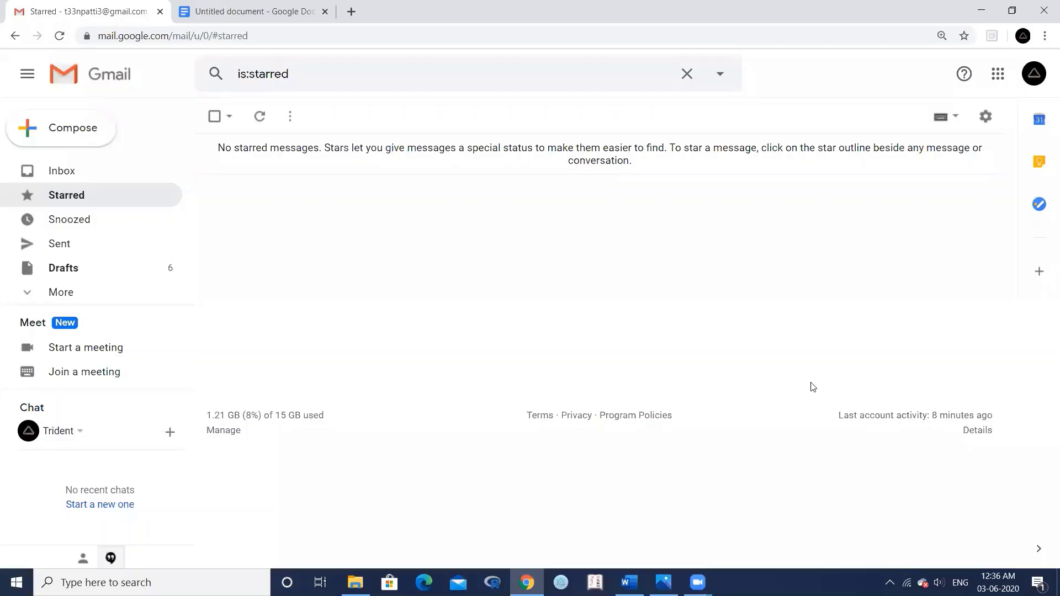
# - Review the reference signature document, then launch Google Docs from Gmail's apps grid
pyautogui.click(242, 9)
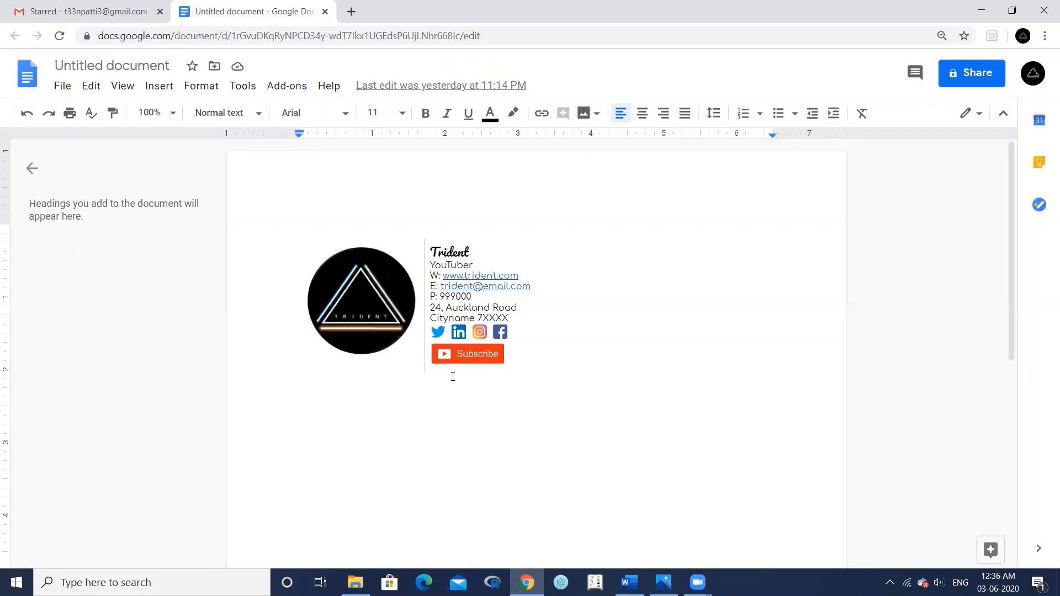
pyautogui.click(90, 11)
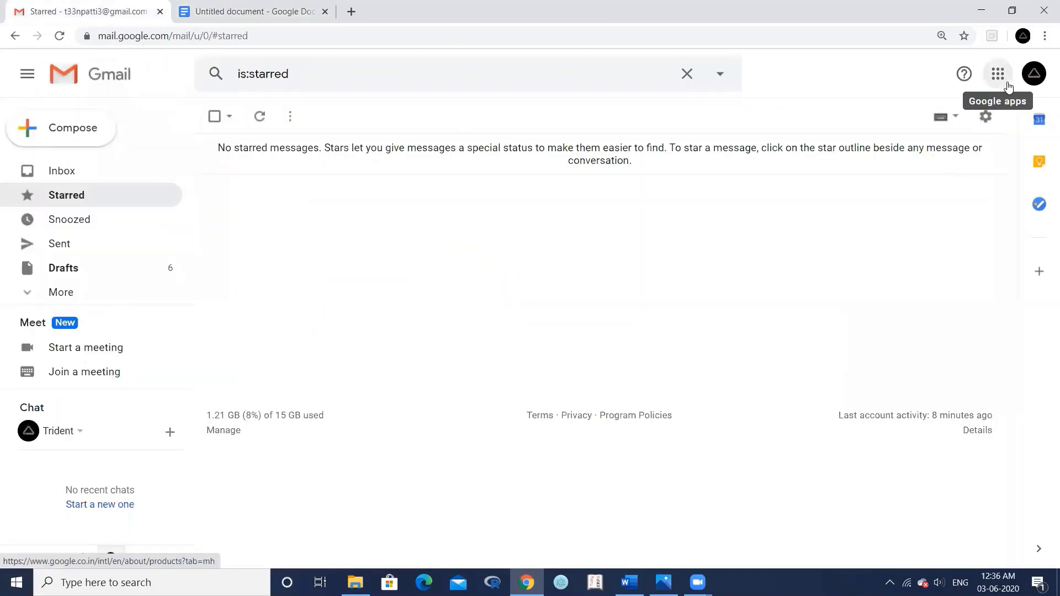
pyautogui.click(997, 74)
pyautogui.scroll(-5, 928, 221)
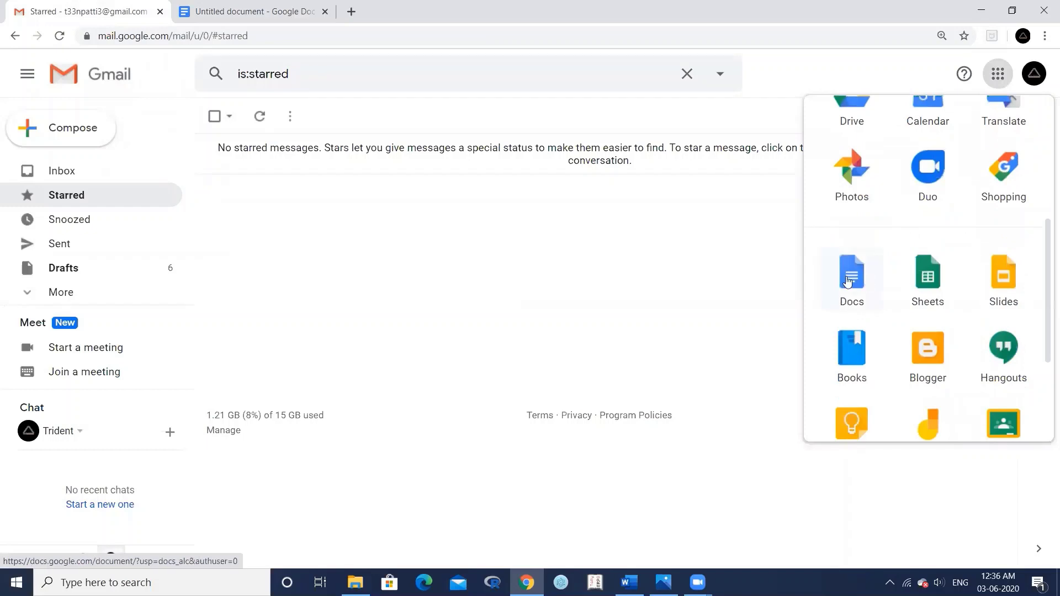
pyautogui.click(851, 276)
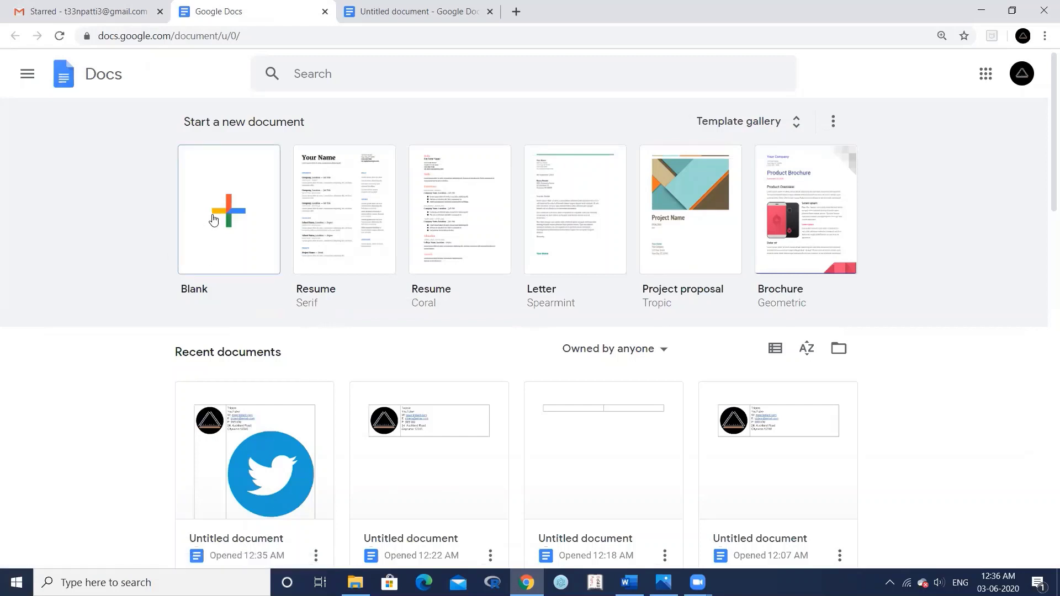
# - Create a blank document with a 1-row, 2-column table, then open the logo image in Photos
pyautogui.click(209, 221)
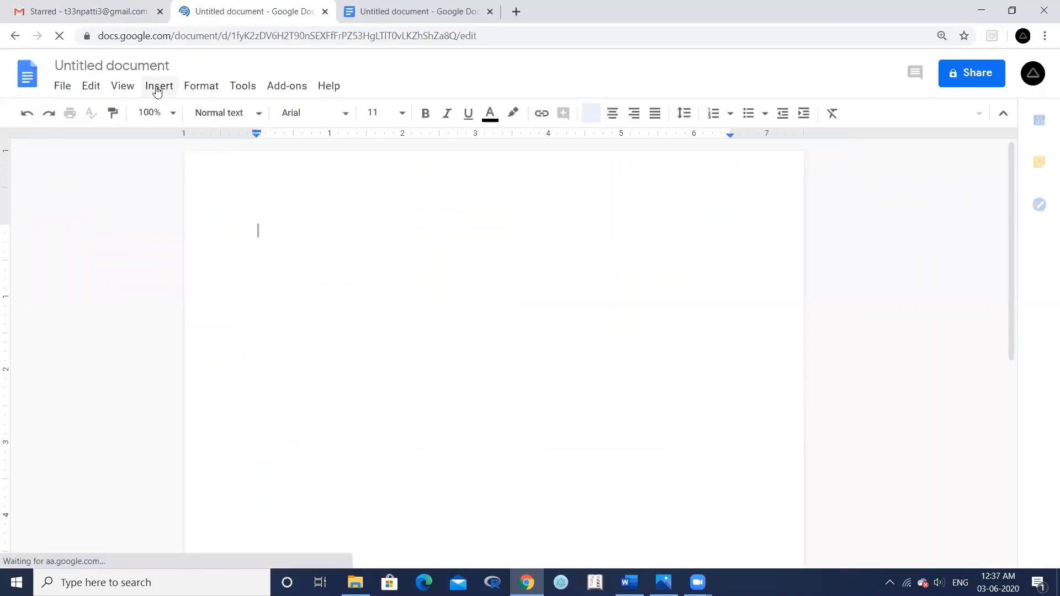
pyautogui.click(157, 88)
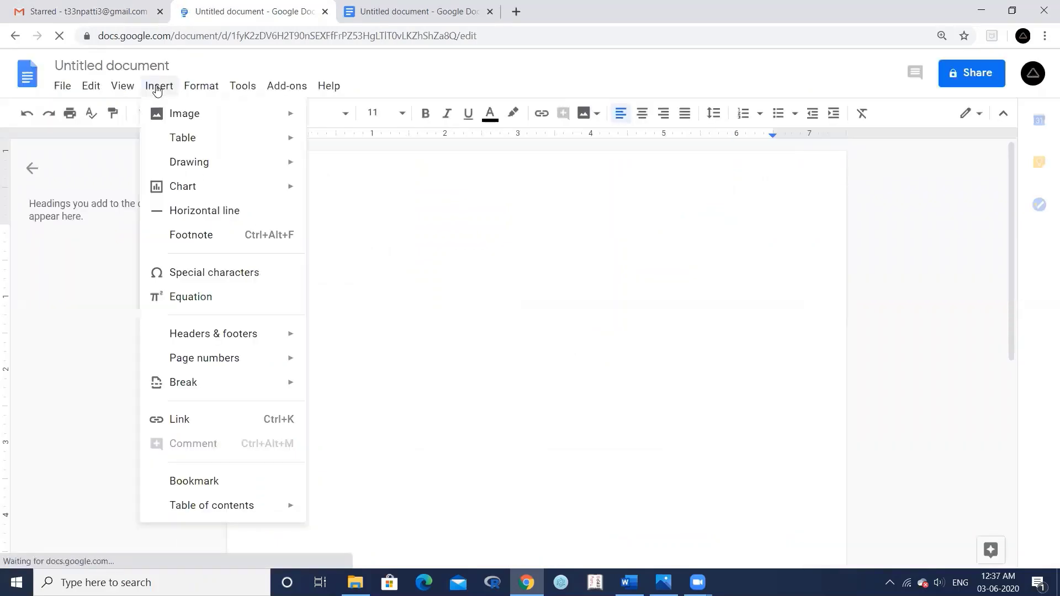
pyautogui.moveTo(293, 146)
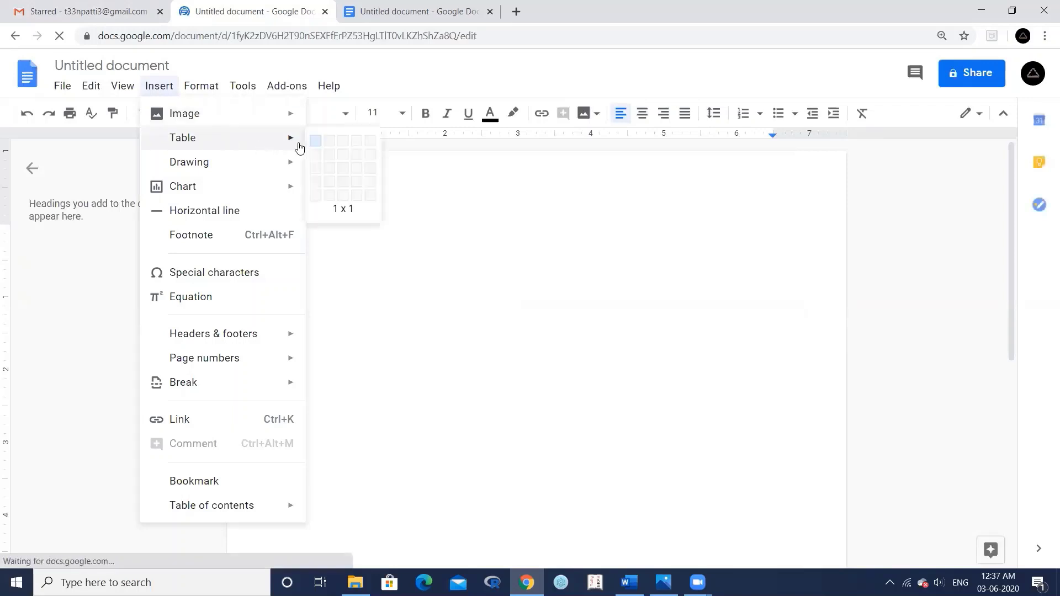
pyautogui.click(331, 143)
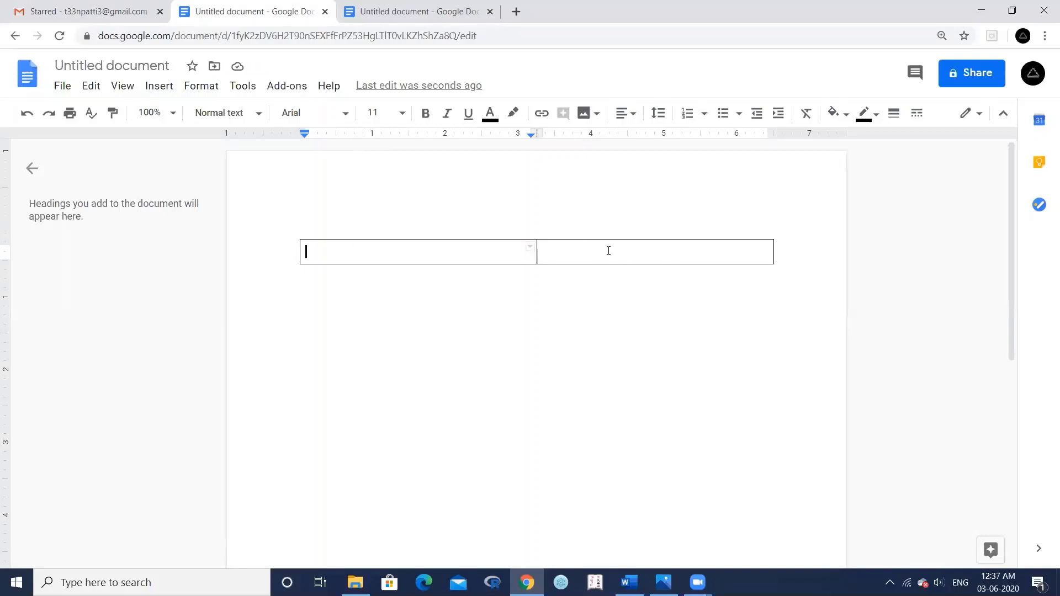
pyautogui.click(425, 11)
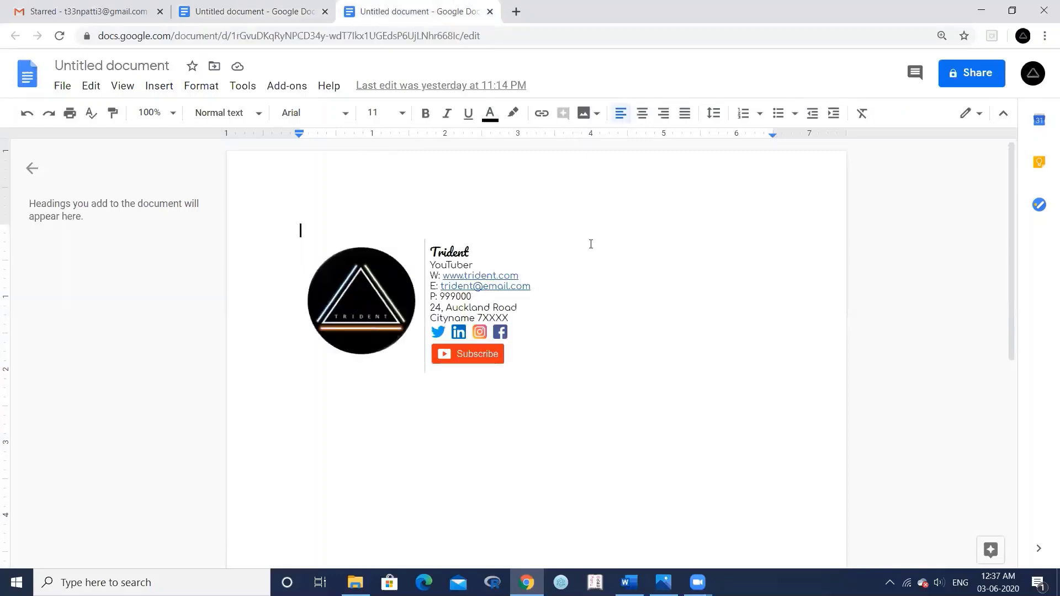
pyautogui.click(664, 582)
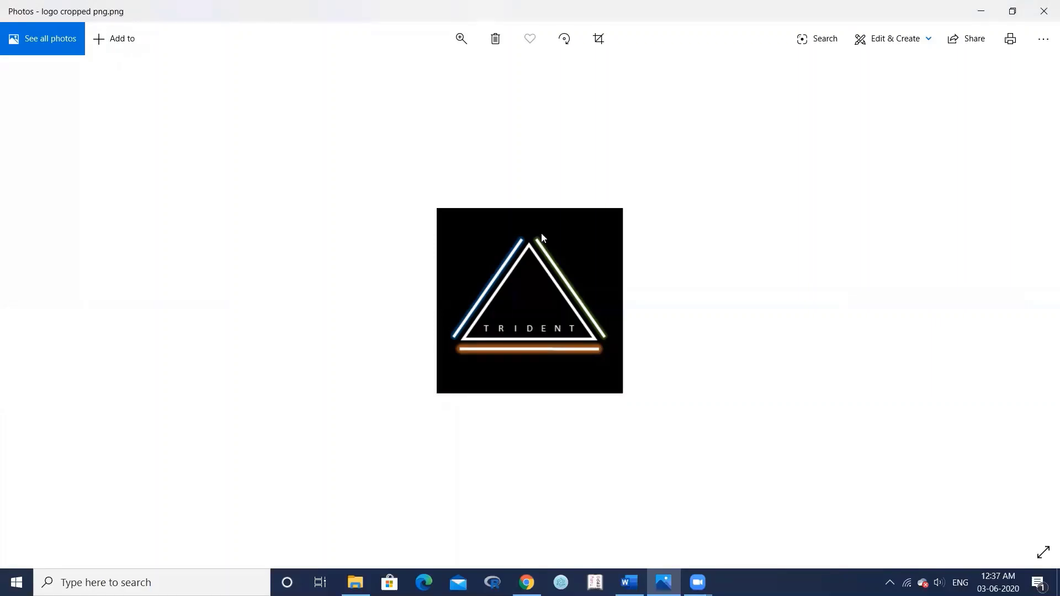
# - Copy the Trident logo from Photos and paste it below the links in the Word document
pyautogui.rightClick(541, 234)
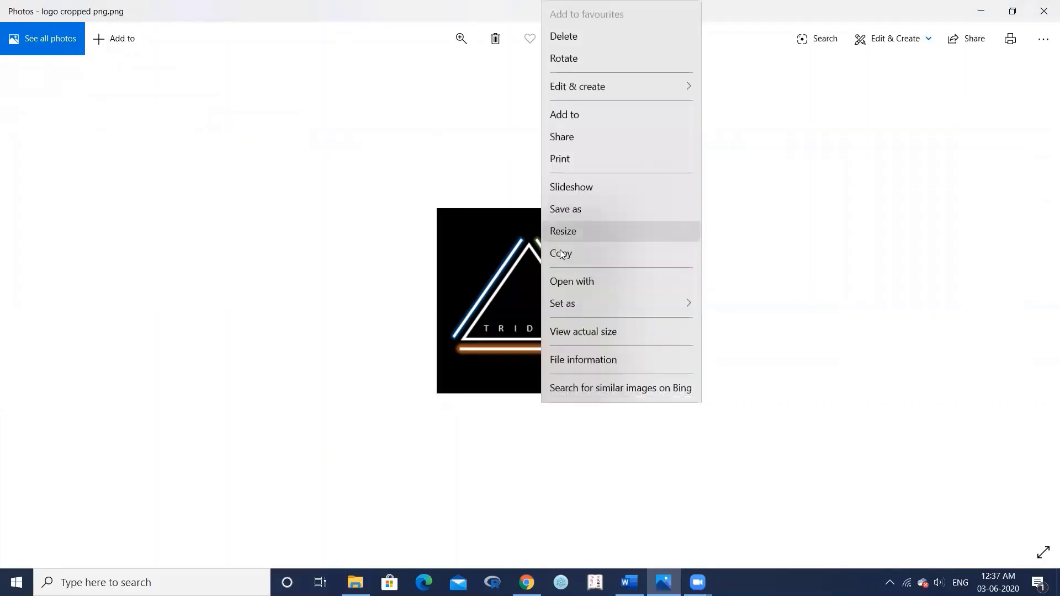
pyautogui.click(564, 255)
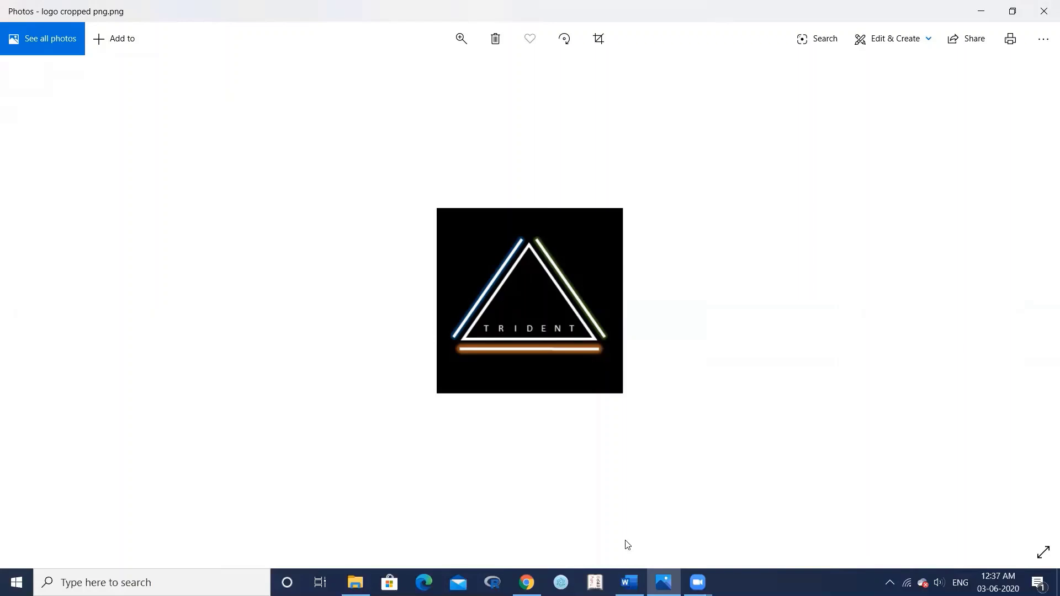
pyautogui.click(630, 583)
pyautogui.hotkey('ctrl', 'v')
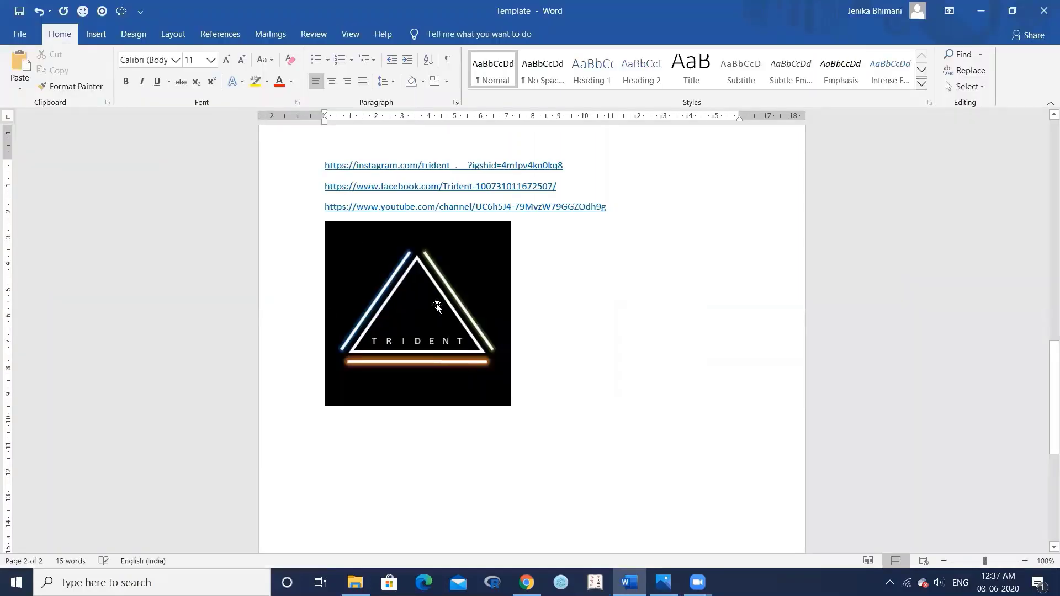
# - In Word, make the Trident logo an oval picture style with no outline and no shadow
pyautogui.click(437, 307)
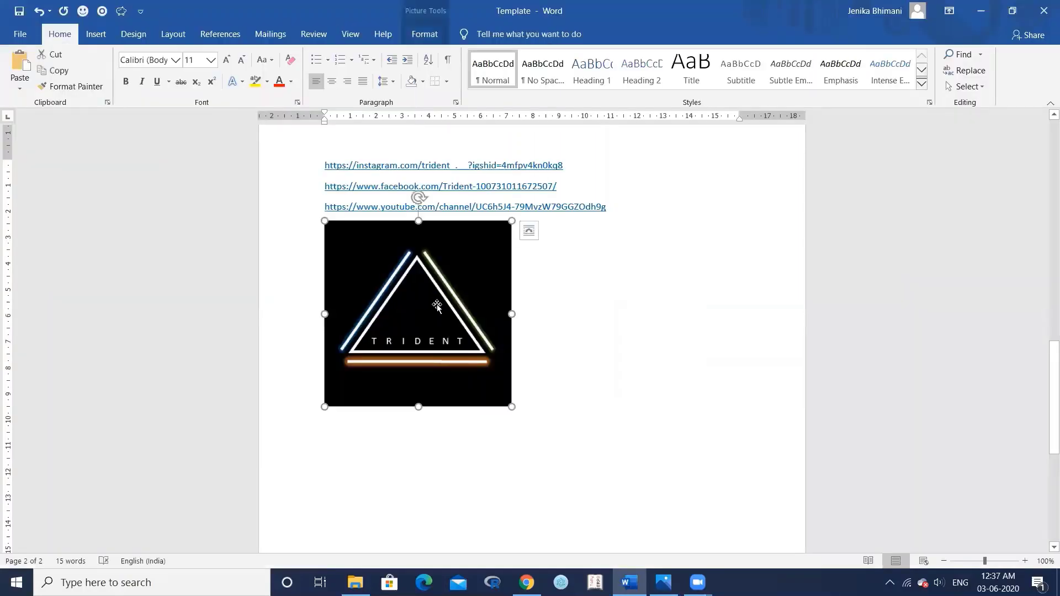
pyautogui.click(426, 35)
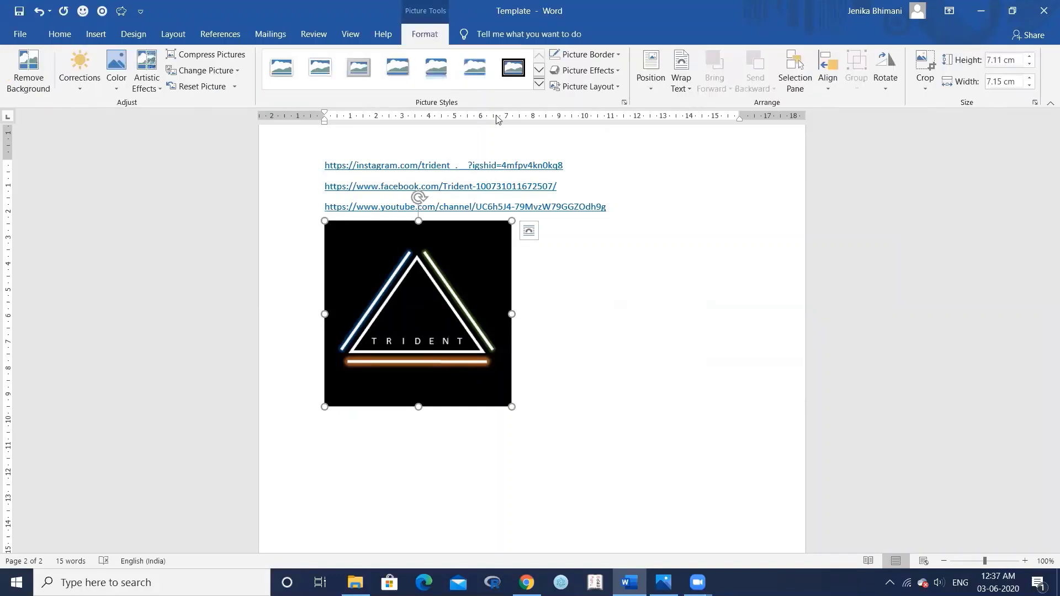
pyautogui.click(539, 84)
pyautogui.click(357, 108)
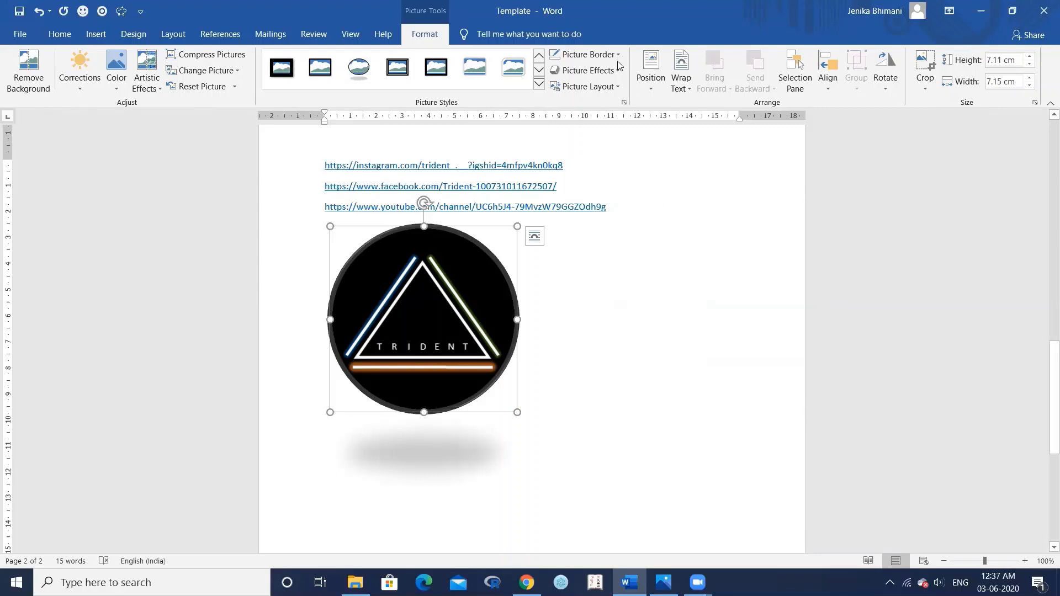
pyautogui.click(602, 55)
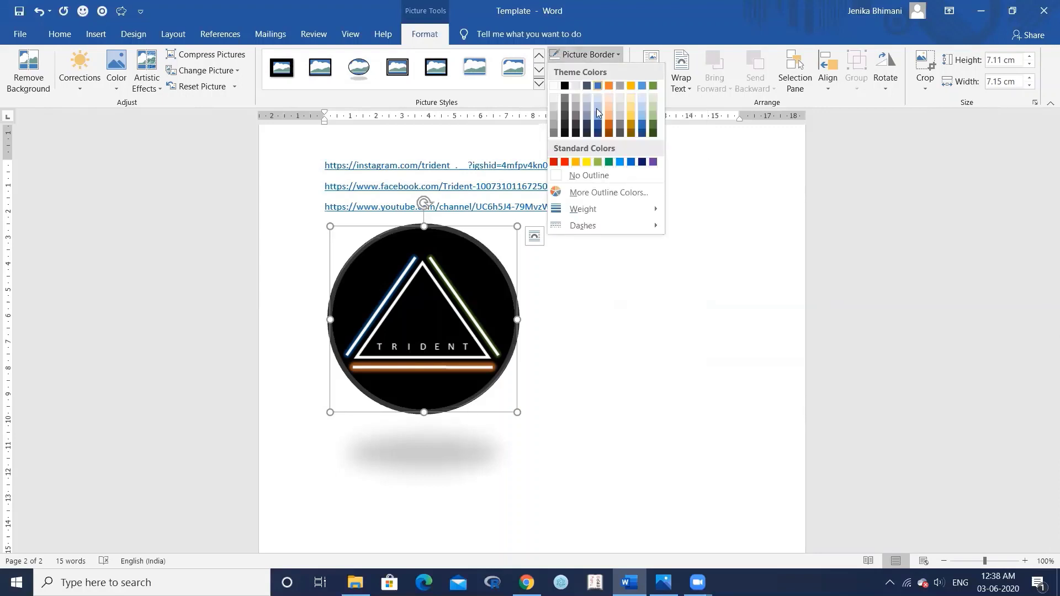
pyautogui.click(599, 175)
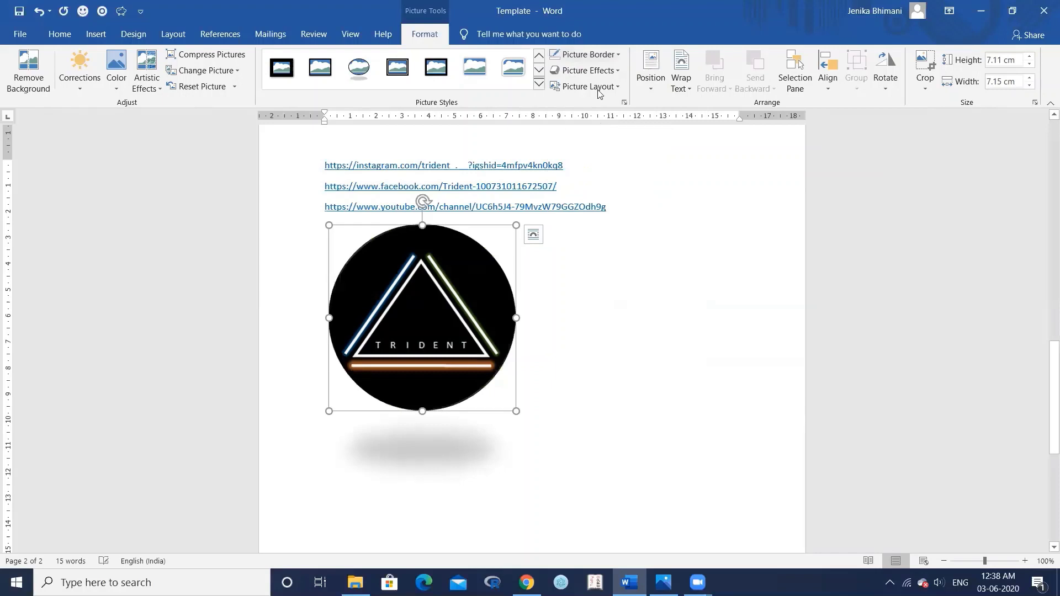
pyautogui.click(589, 71)
pyautogui.moveTo(610, 132)
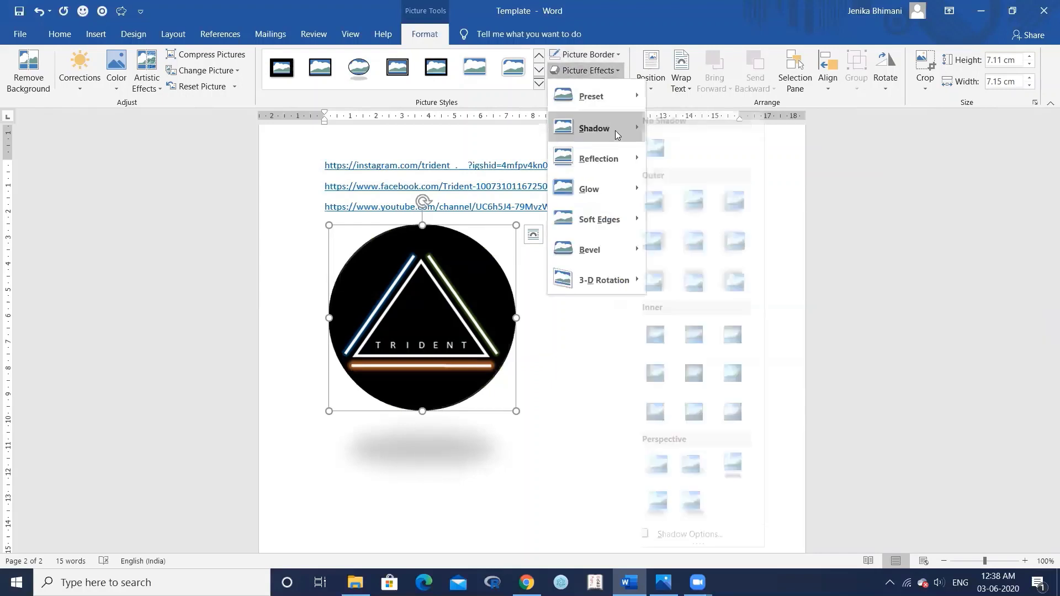
pyautogui.click(677, 157)
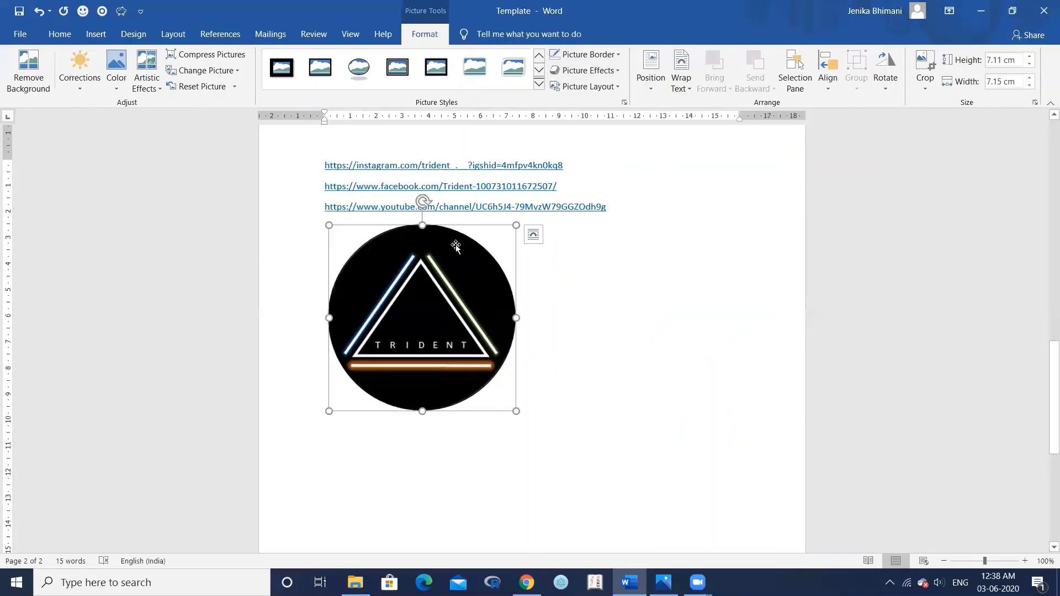
# - Copy the circular logo and paste it into the first cell of the Google Docs table
pyautogui.rightClick(435, 305)
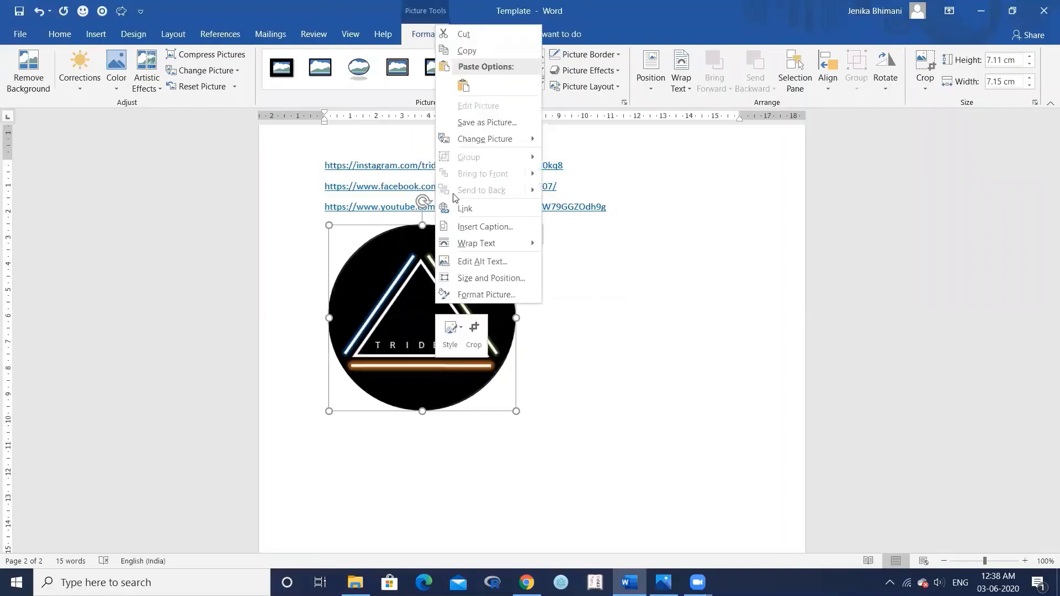
pyautogui.click(465, 50)
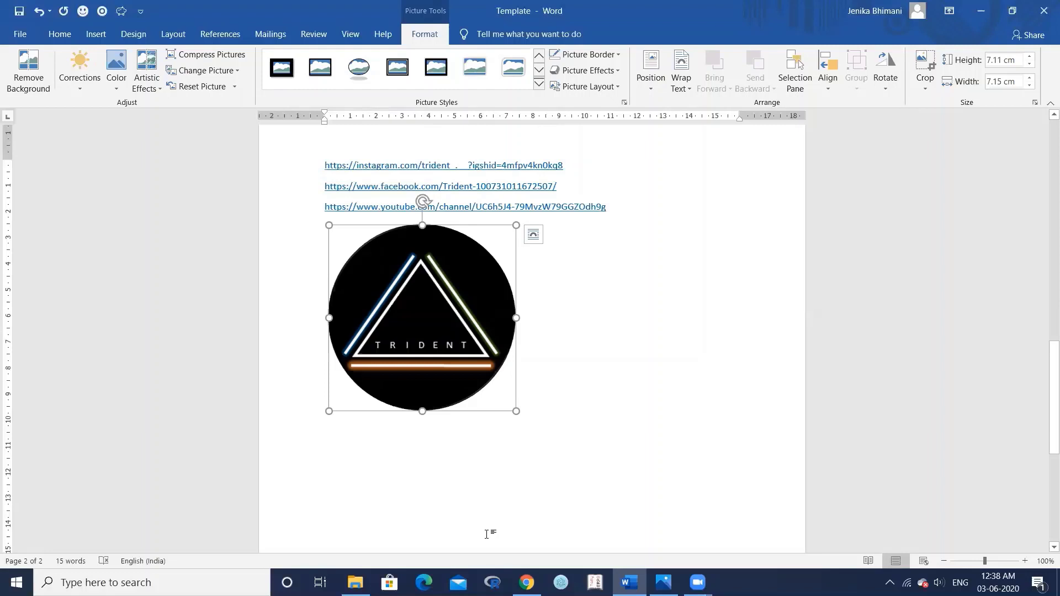
pyautogui.hotkey('alt', 'Tab')
pyautogui.hotkey('ctrl', 'v')
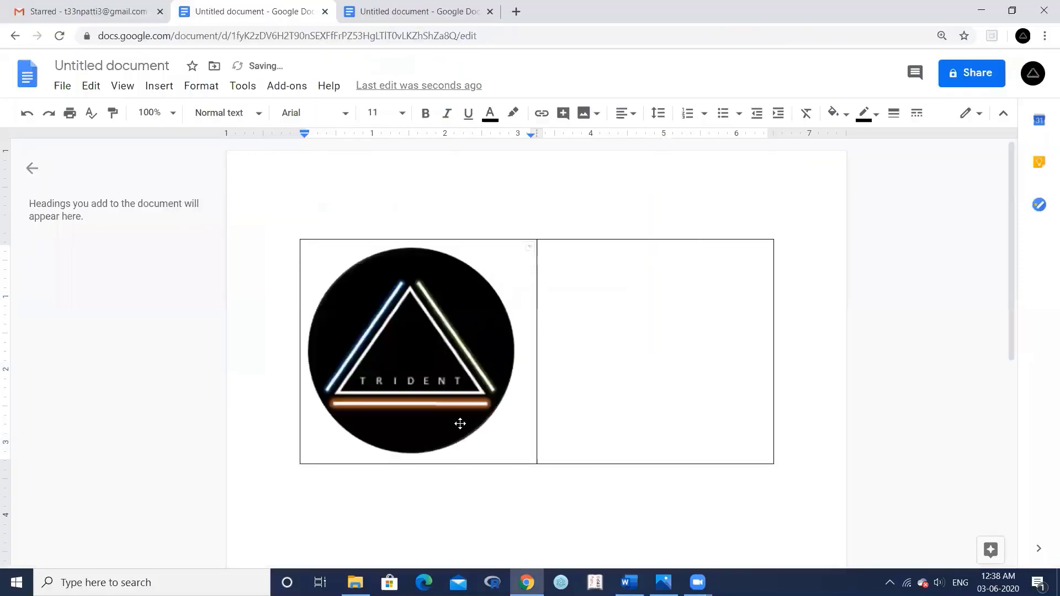
# - Set the logo's width to 1.5 in and drag the first column border left to fit it
pyautogui.click(411, 340)
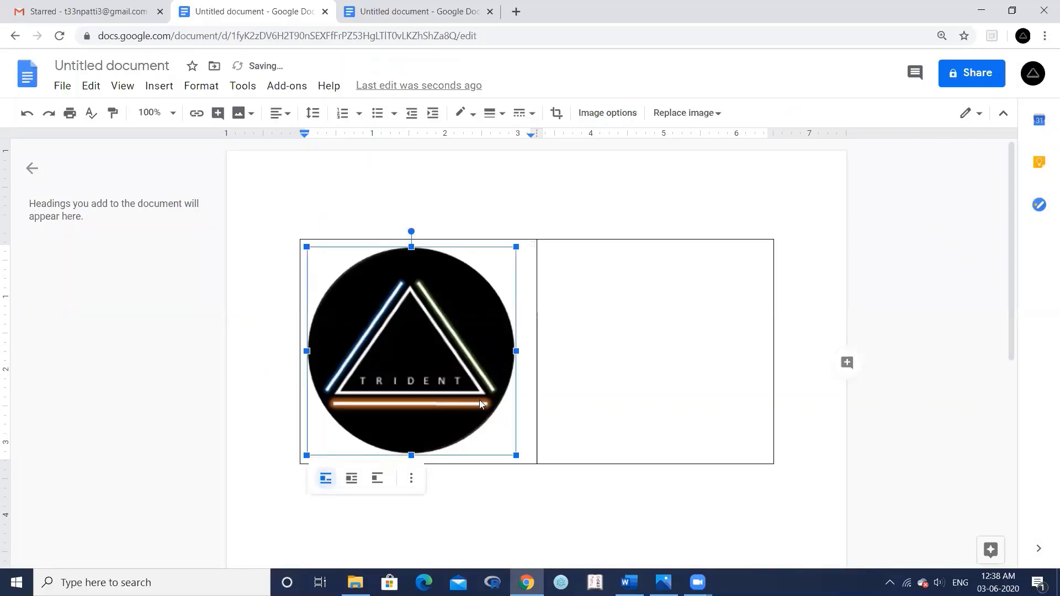
pyautogui.click(607, 113)
pyautogui.click(850, 175)
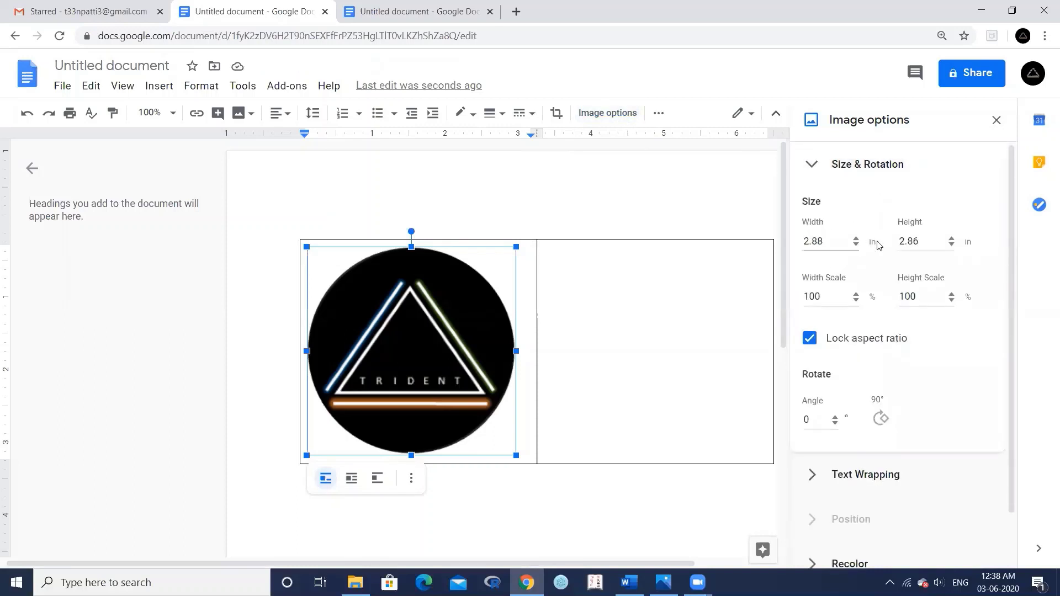
pyautogui.click(834, 243)
pyautogui.press('BackSpace')
pyautogui.press('BackSpace')
pyautogui.press('BackSpace')
pyautogui.press('BackSpace')
pyautogui.write('1.5')
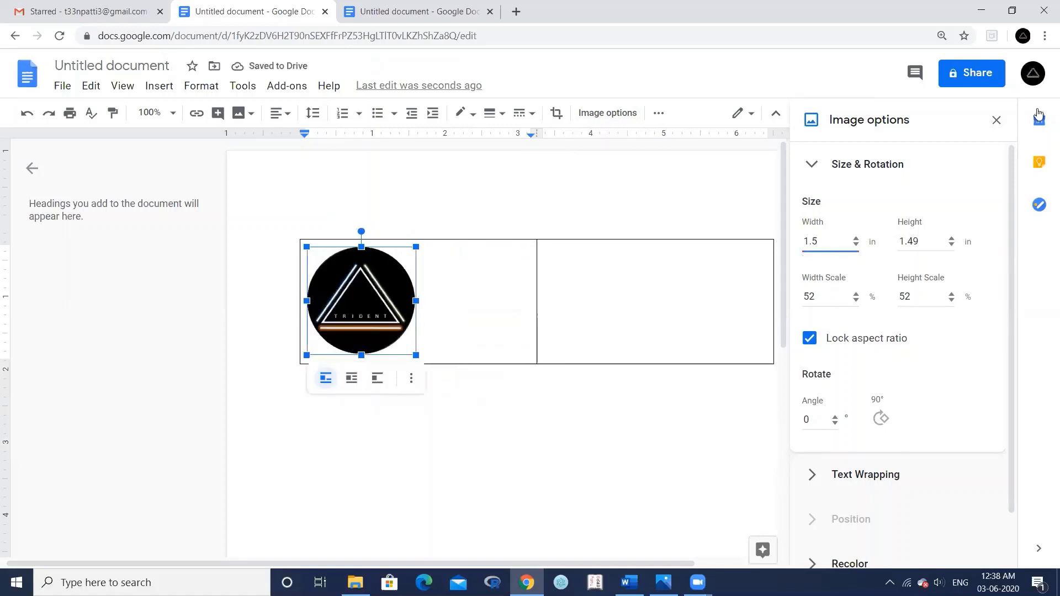
pyautogui.click(997, 120)
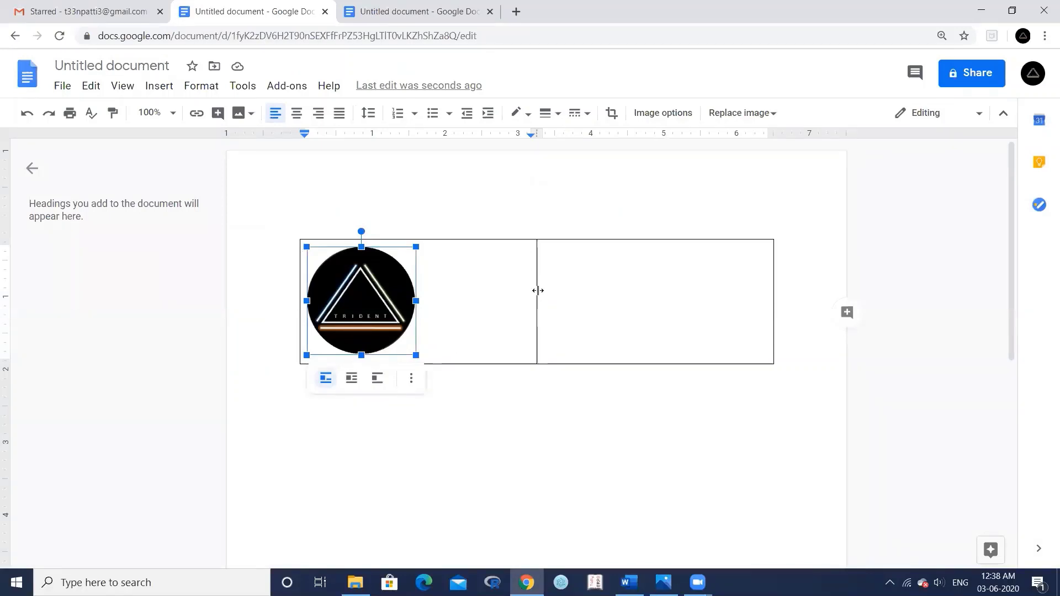
pyautogui.moveTo(538, 290); pyautogui.dragTo(424, 308)
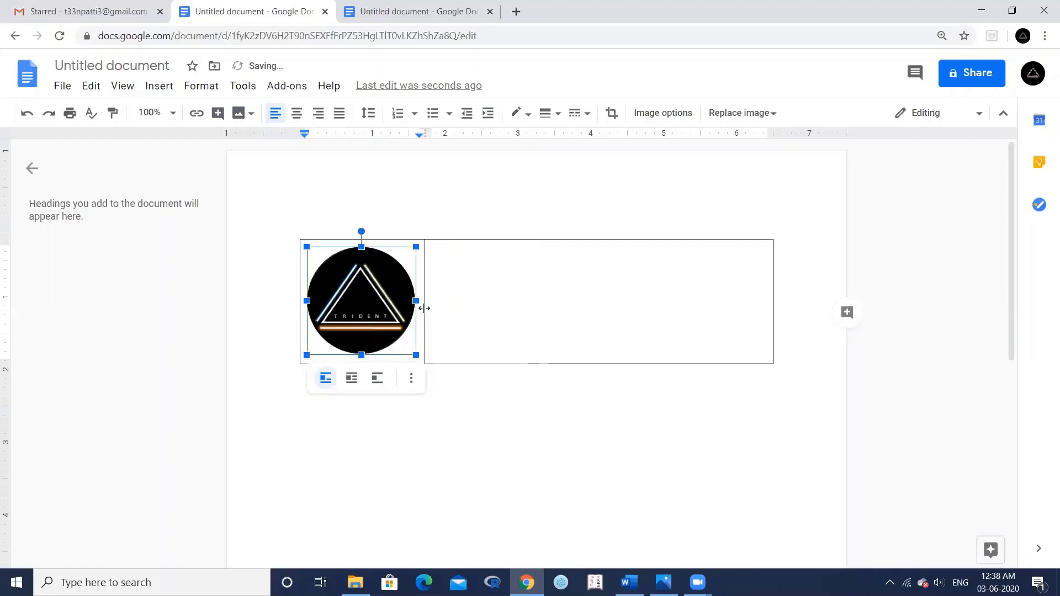
pyautogui.click(459, 256)
pyautogui.write('Trident')
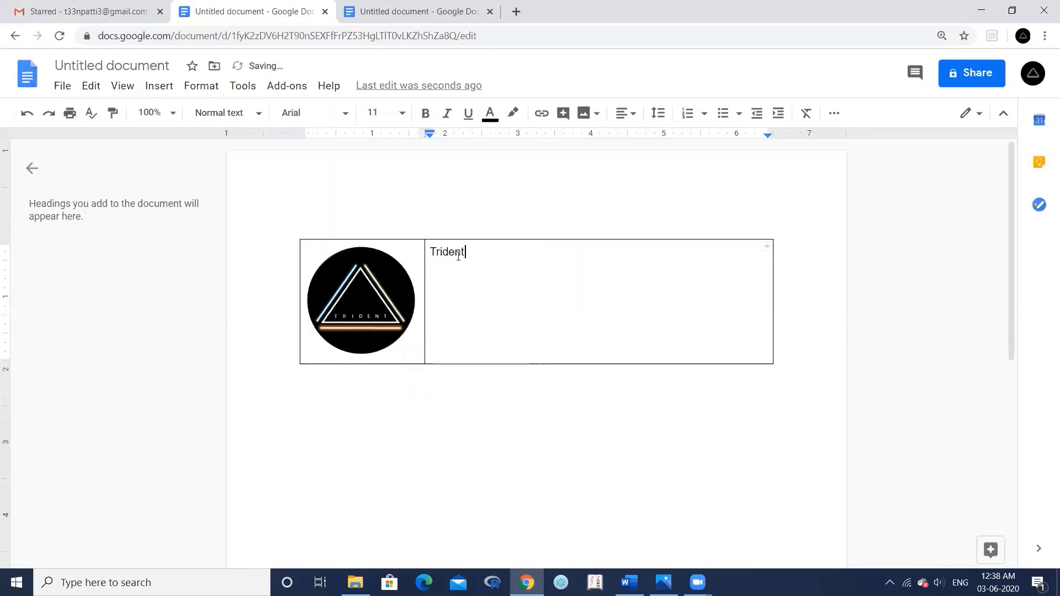
pyautogui.press('Return')
pyautogui.write('YouTuber')
pyautogui.press('Return')
pyautogui.write('W: www.')
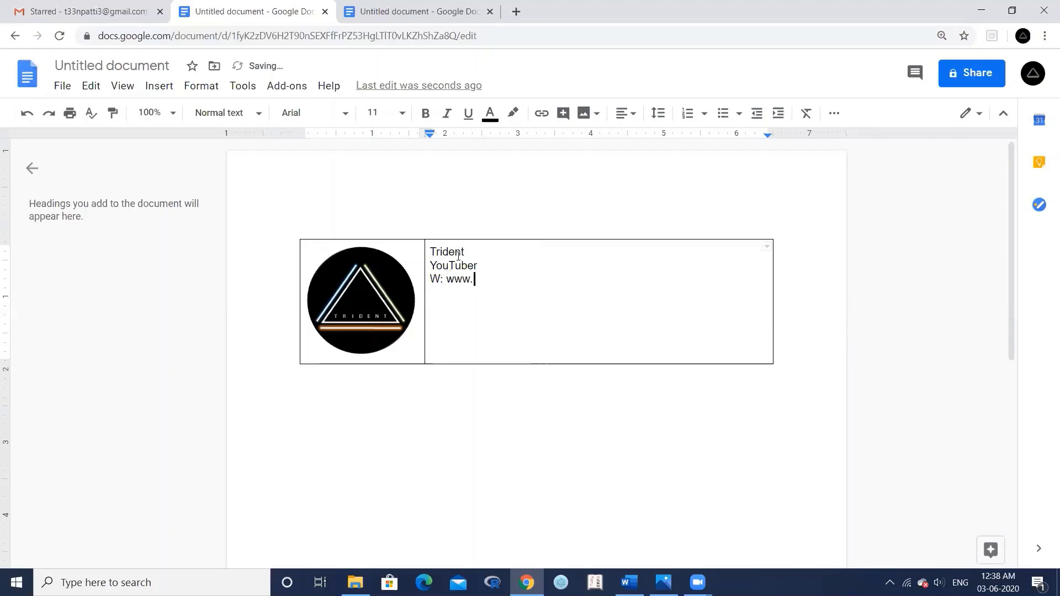
pyautogui.write('trident.com')
pyautogui.press('Return')
# - Add the e-mail, phone and two-line postal address lines below the website
pyautogui.write('E: ')
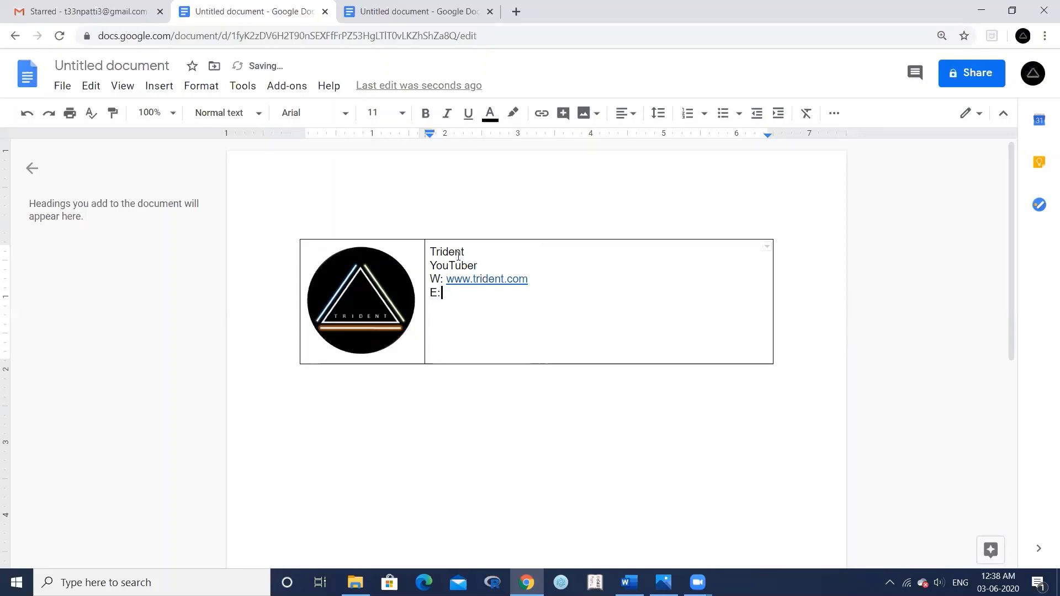
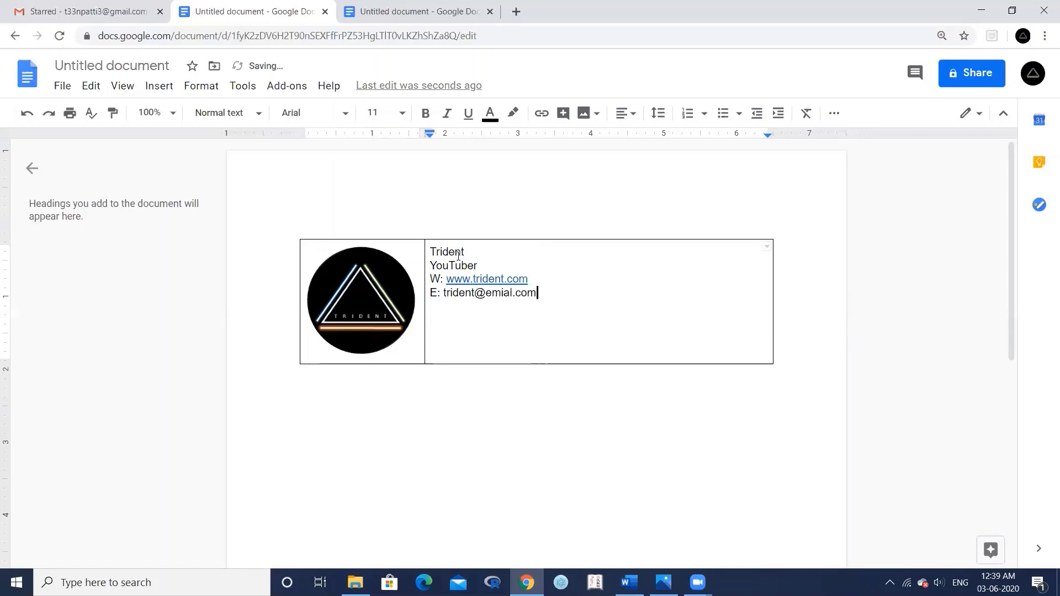
pyautogui.write('a')
pyautogui.write('com')
pyautogui.press('Return')
pyautogui.write('P: ')
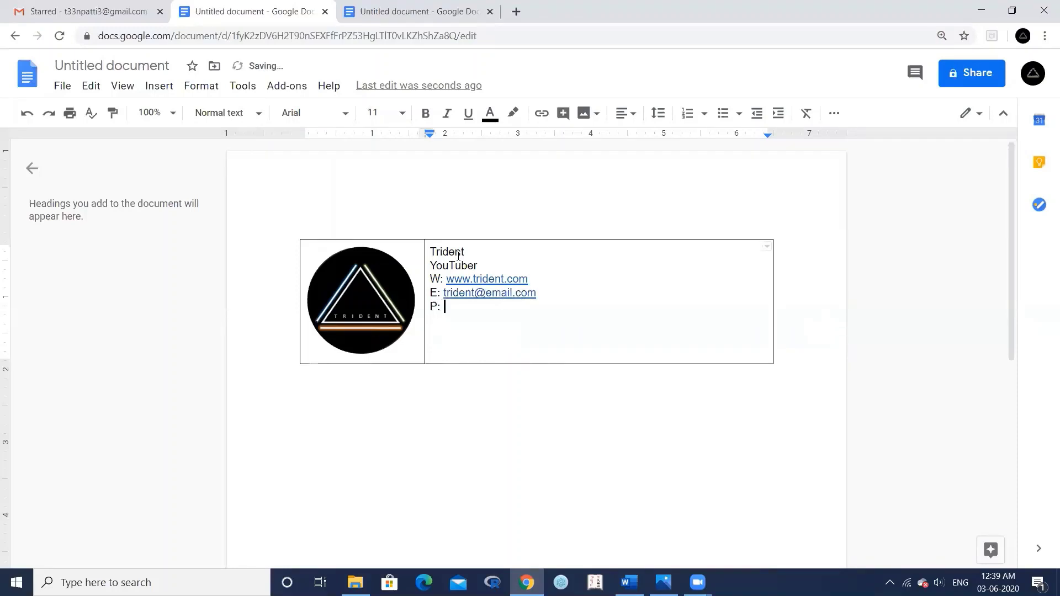
pyautogui.write('999 000')
pyautogui.press('Return')
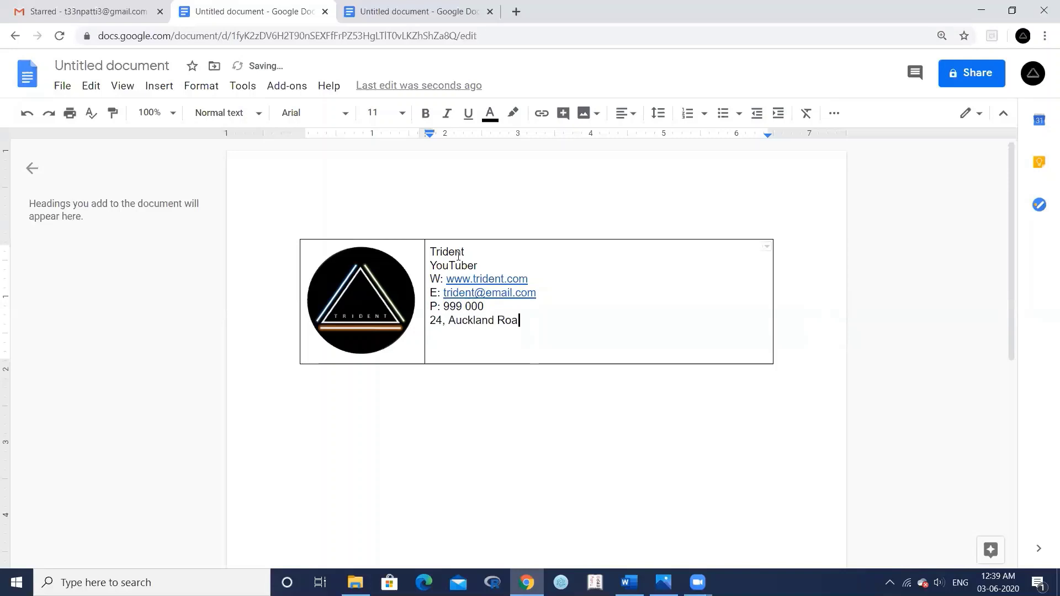
pyautogui.press('Return')
pyautogui.write('Cityname 12345')
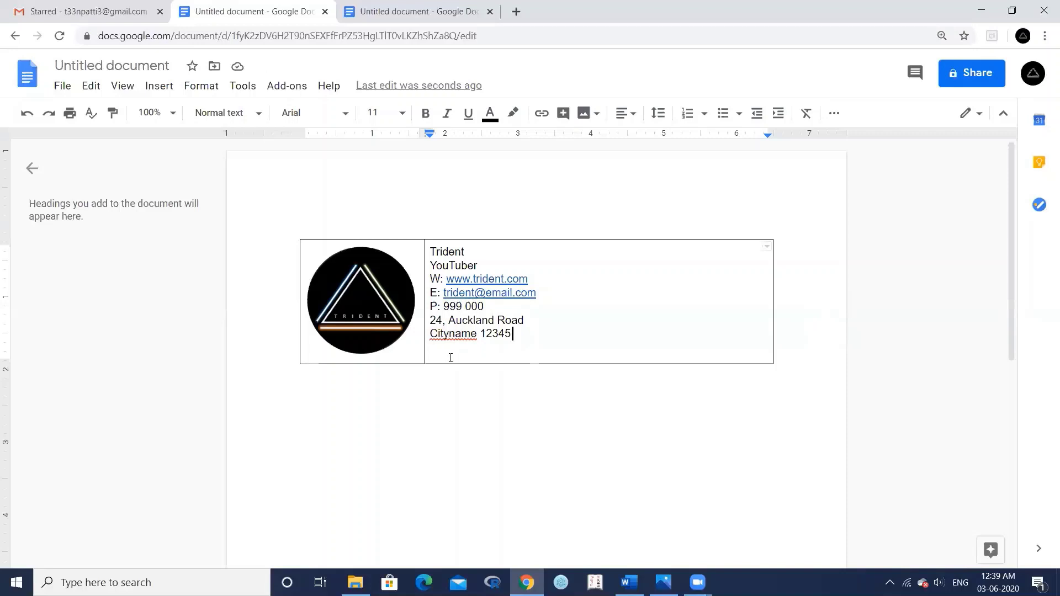
pyautogui.press('Return')
pyautogui.click(419, 7)
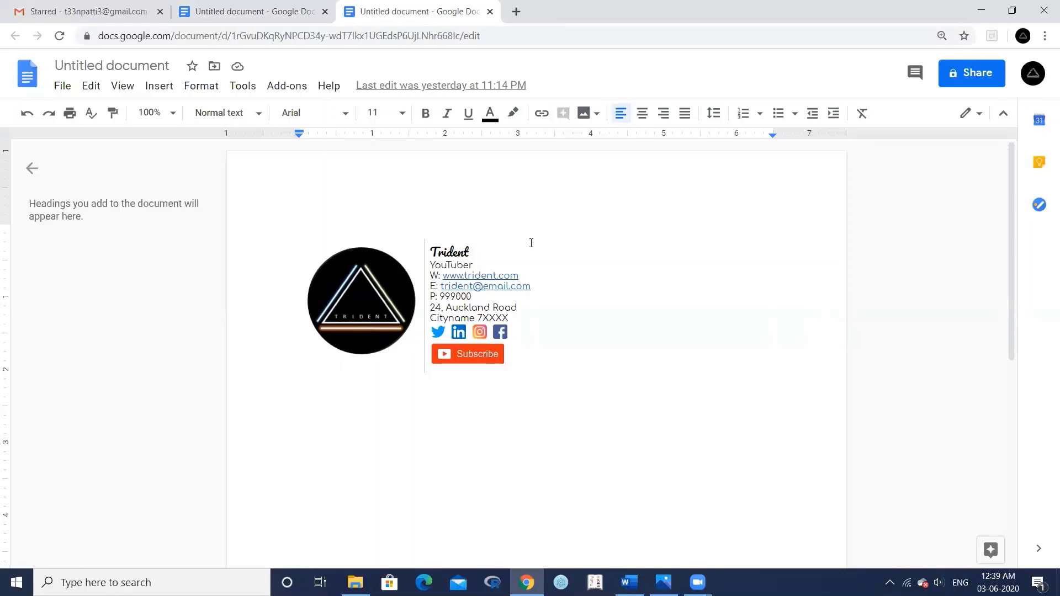
# - Open Flaticon in a new tab and search for free 'twitter' icons
pyautogui.click(517, 16)
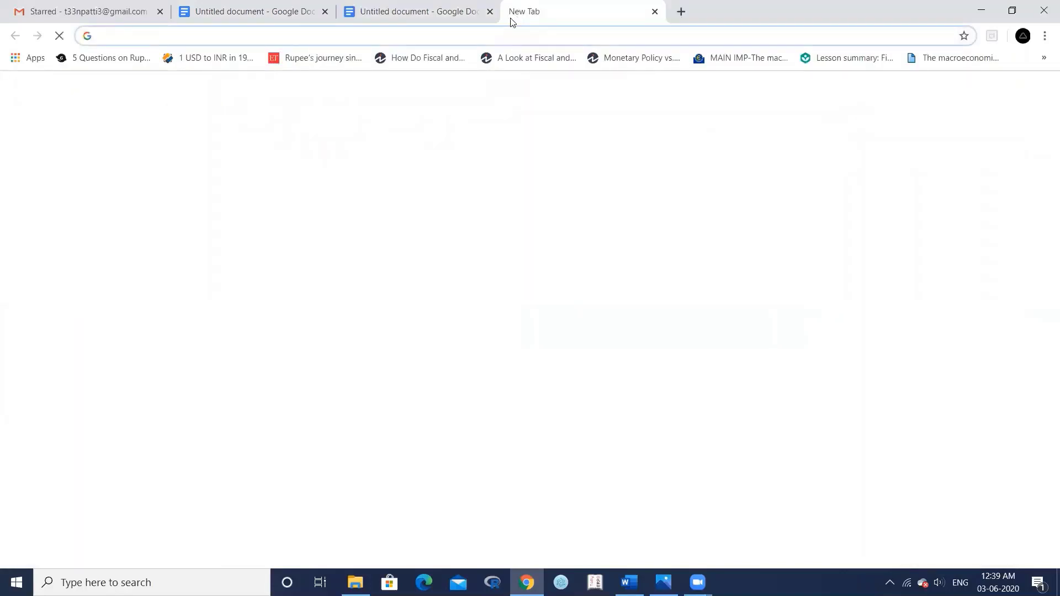
pyautogui.write('flaticon.com')
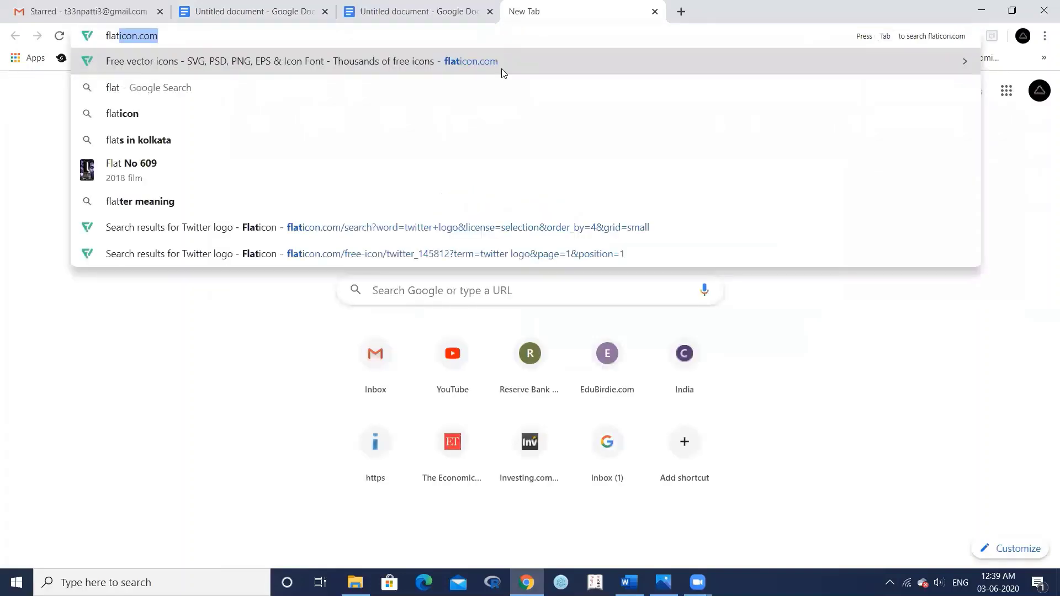
pyautogui.press('Return')
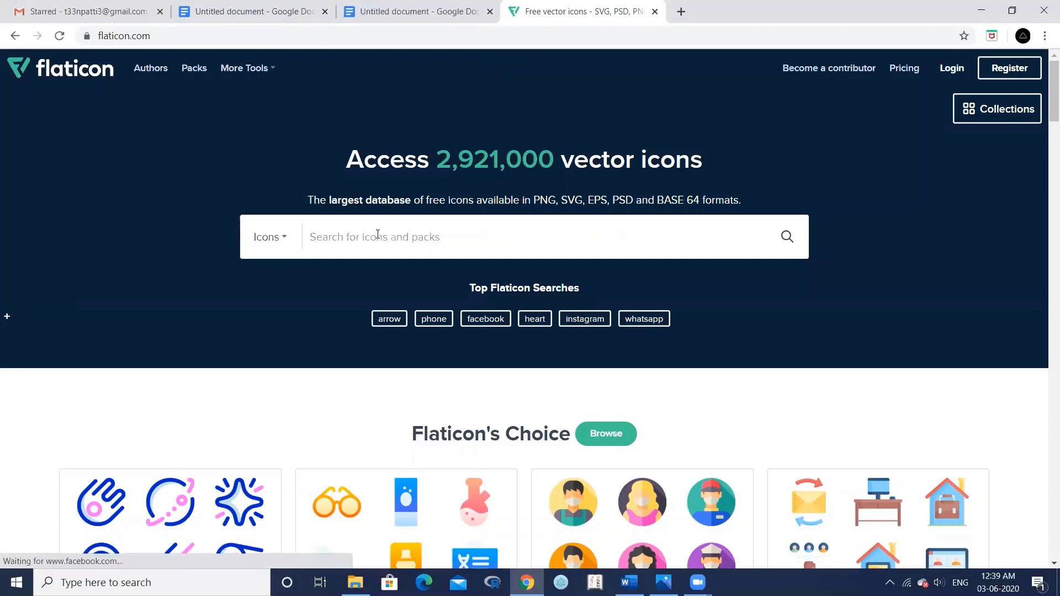
pyautogui.write('twitter')
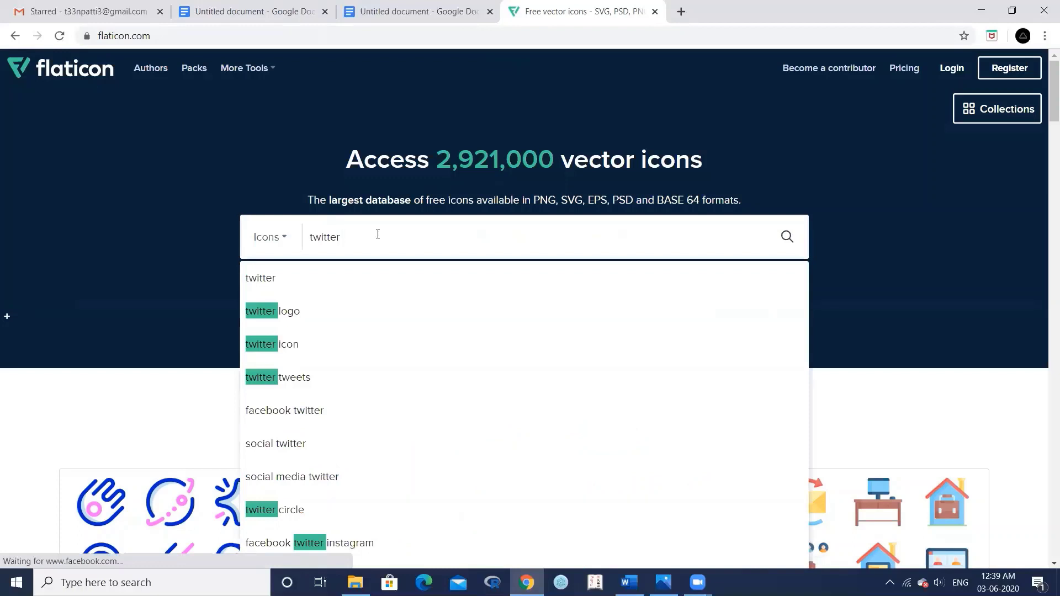
pyautogui.click(327, 315)
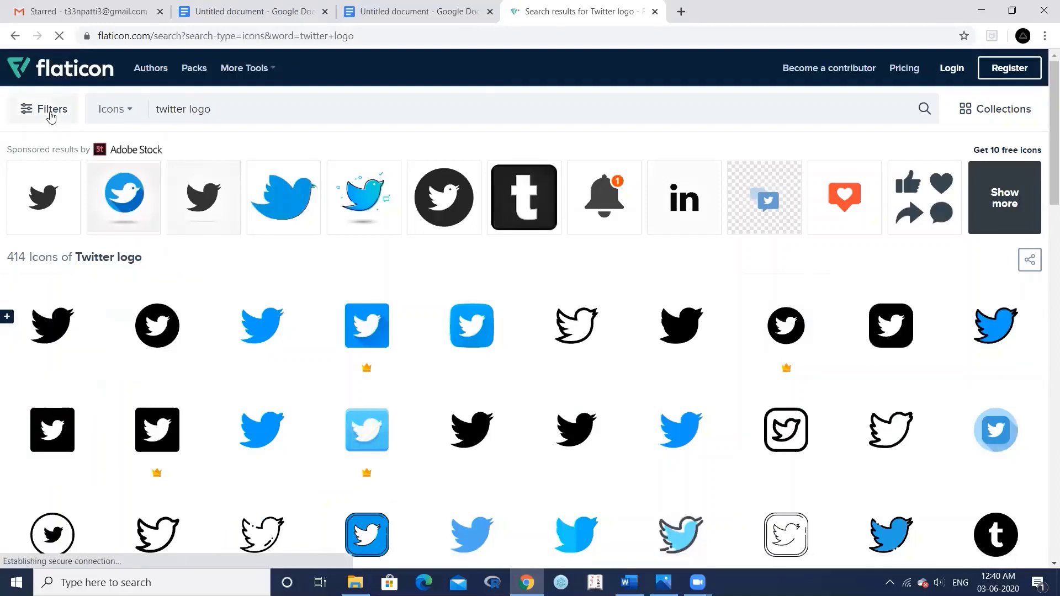
pyautogui.click(48, 113)
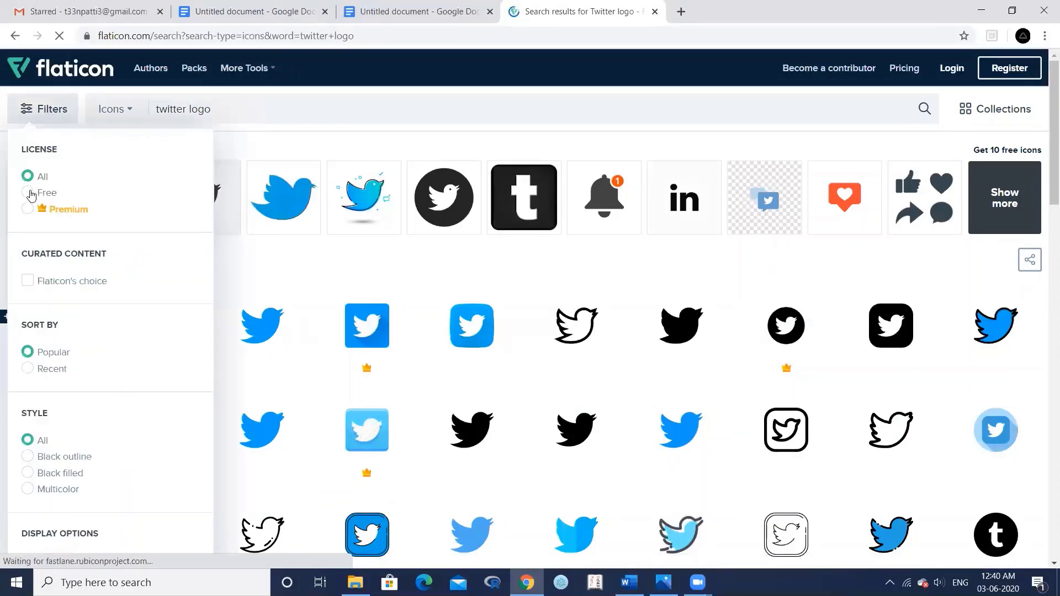
pyautogui.click(29, 193)
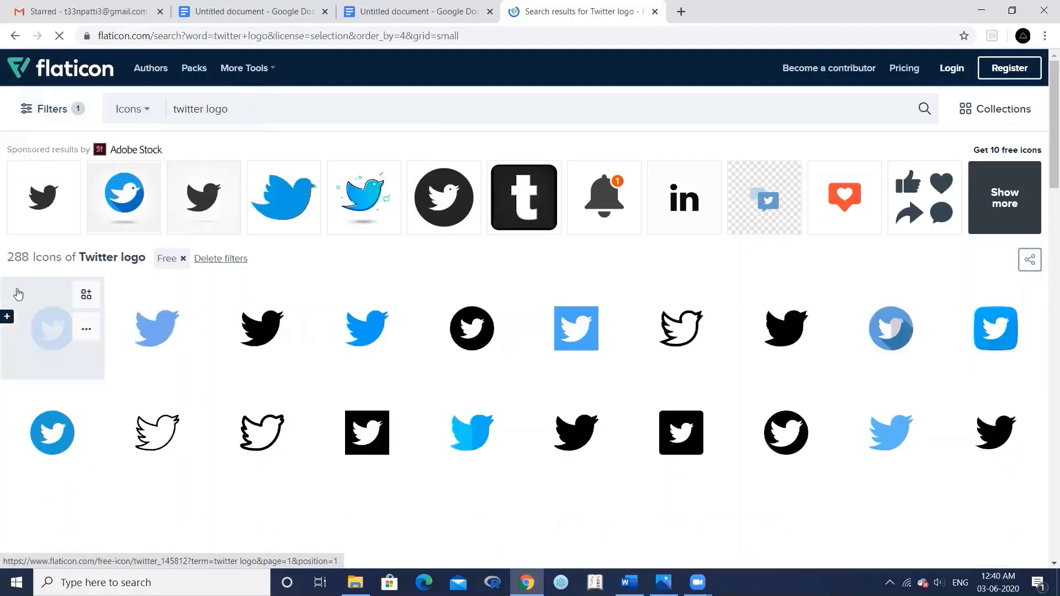
# - View the circular blue Twitter icon's free-icon page, then close it and return to the signature document
pyautogui.moveTo(503, 309)
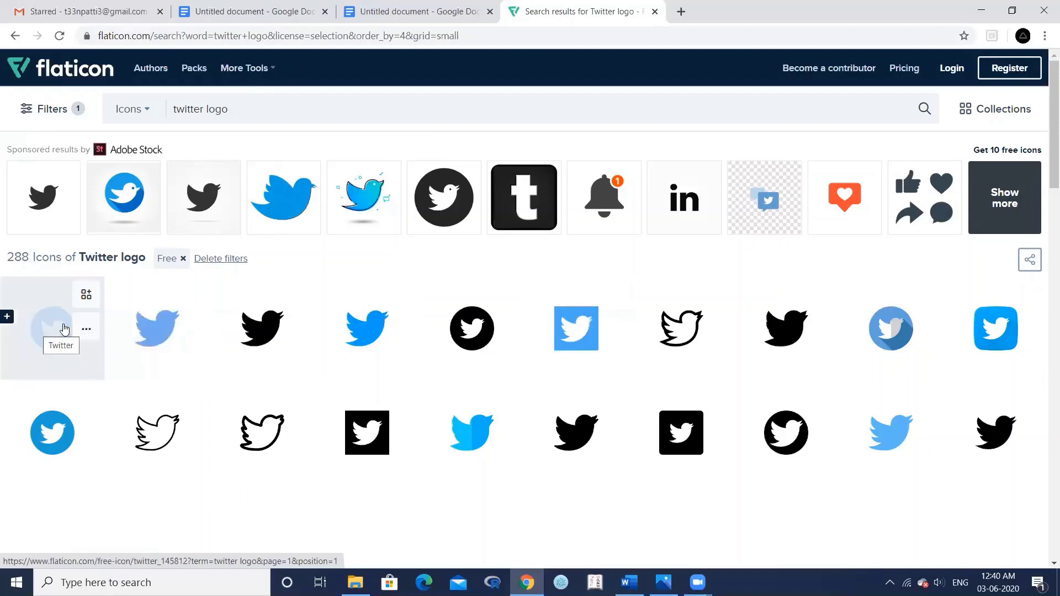
pyautogui.rightClick(57, 327)
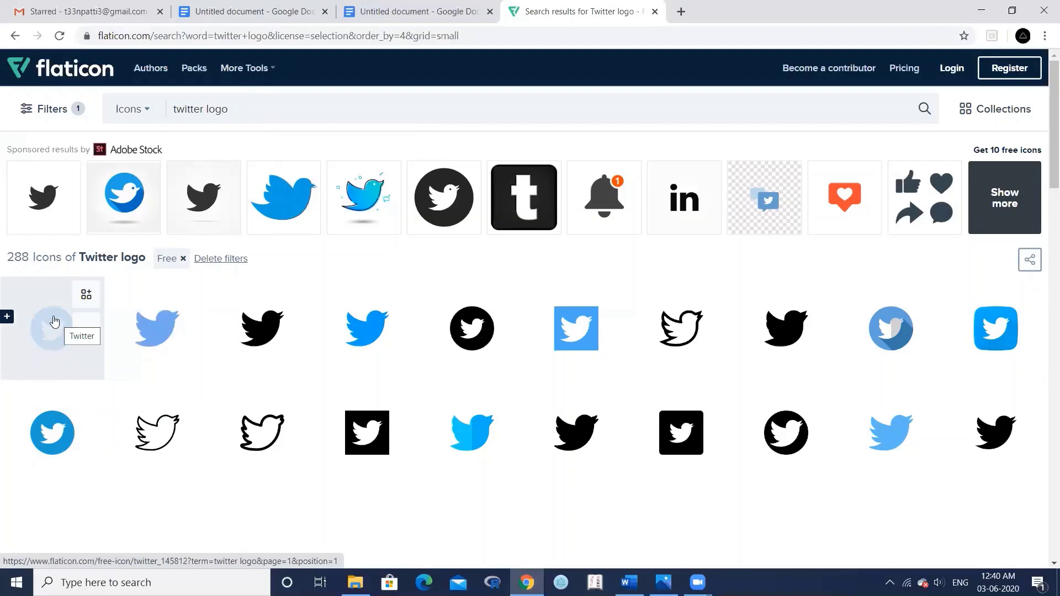
pyautogui.click(53, 318)
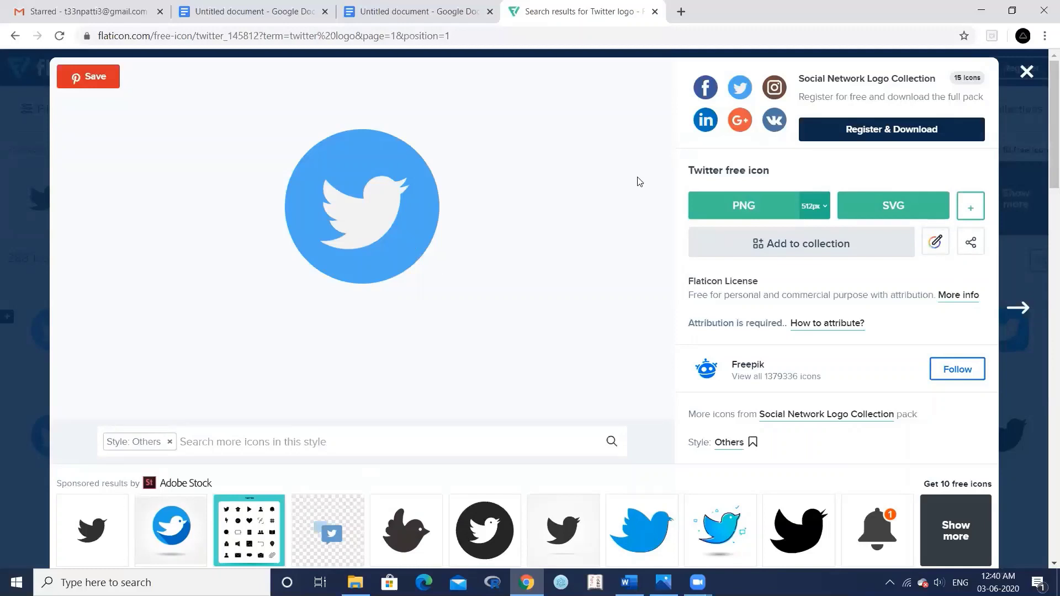
pyautogui.click(1026, 77)
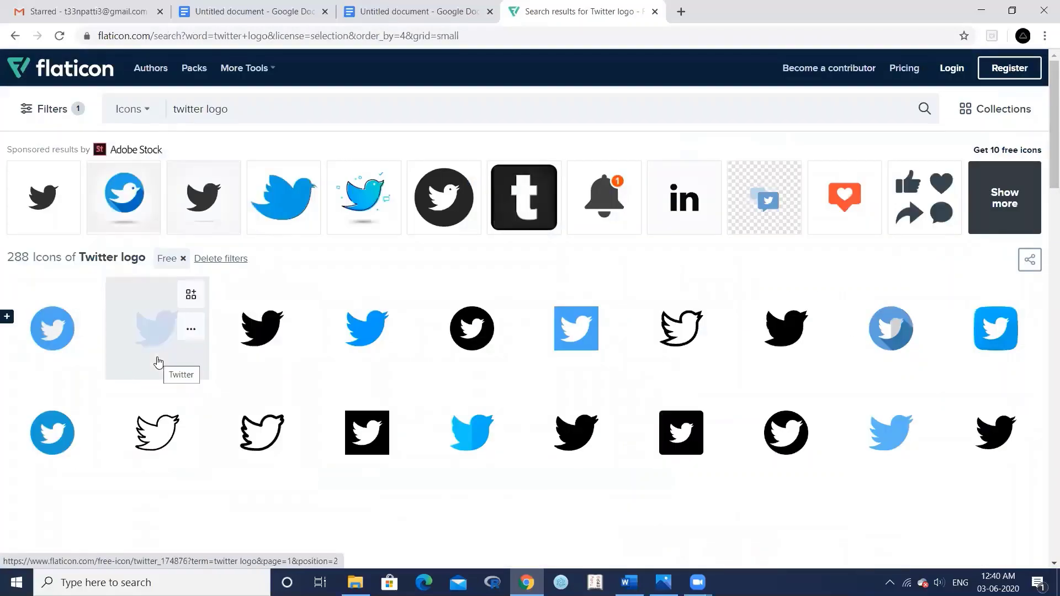
pyautogui.click(247, 17)
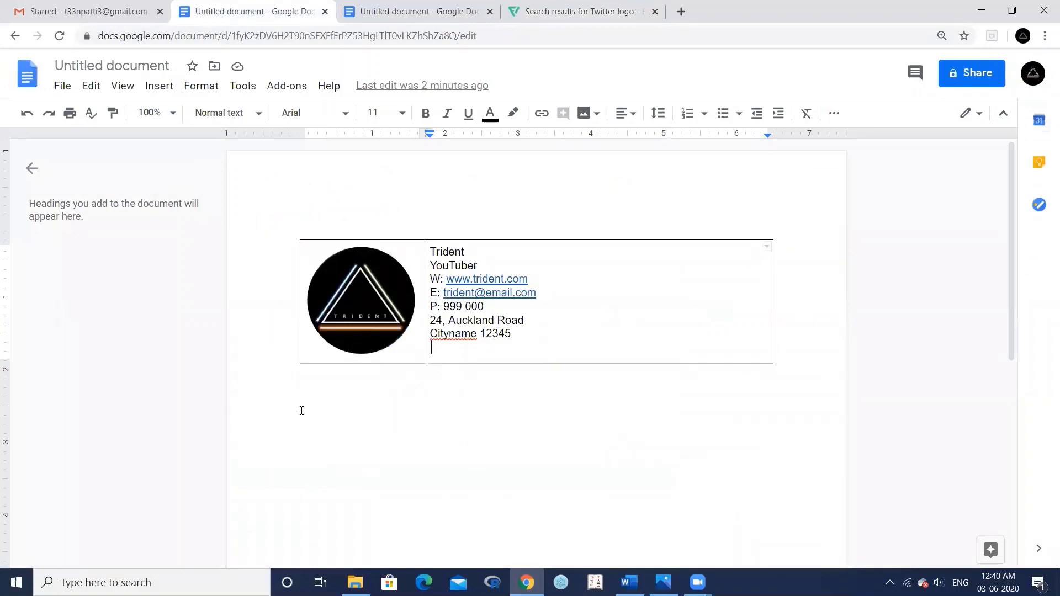
# - Upload the twitter (1) image from the computer into the signature cell
pyautogui.click(595, 115)
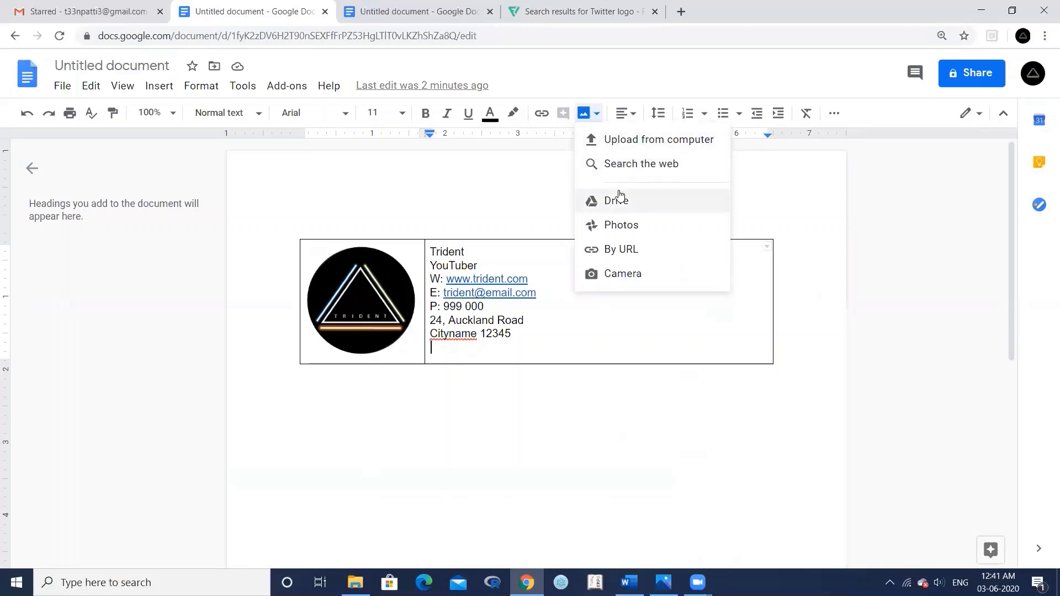
pyautogui.click(622, 142)
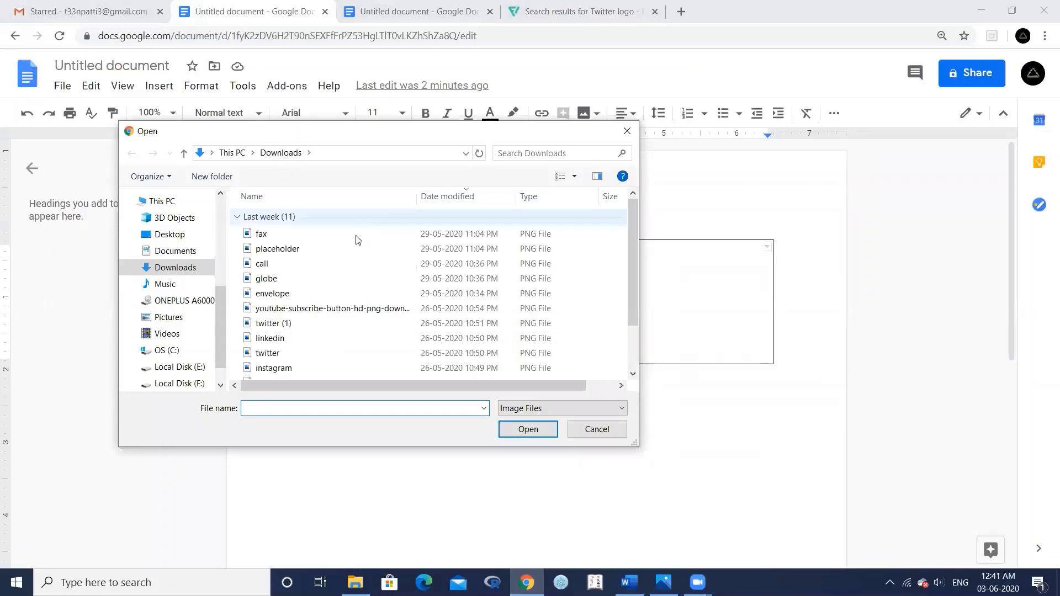
pyautogui.click(288, 324)
pyautogui.click(526, 434)
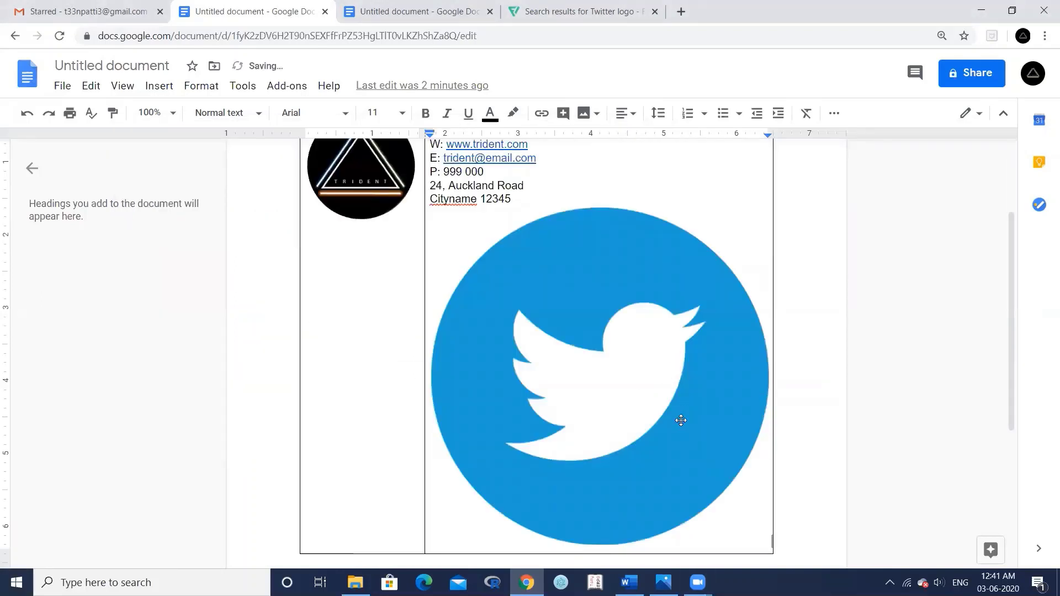
# - Shrink the inserted Twitter icon to 0.2 in wide
pyautogui.click(612, 370)
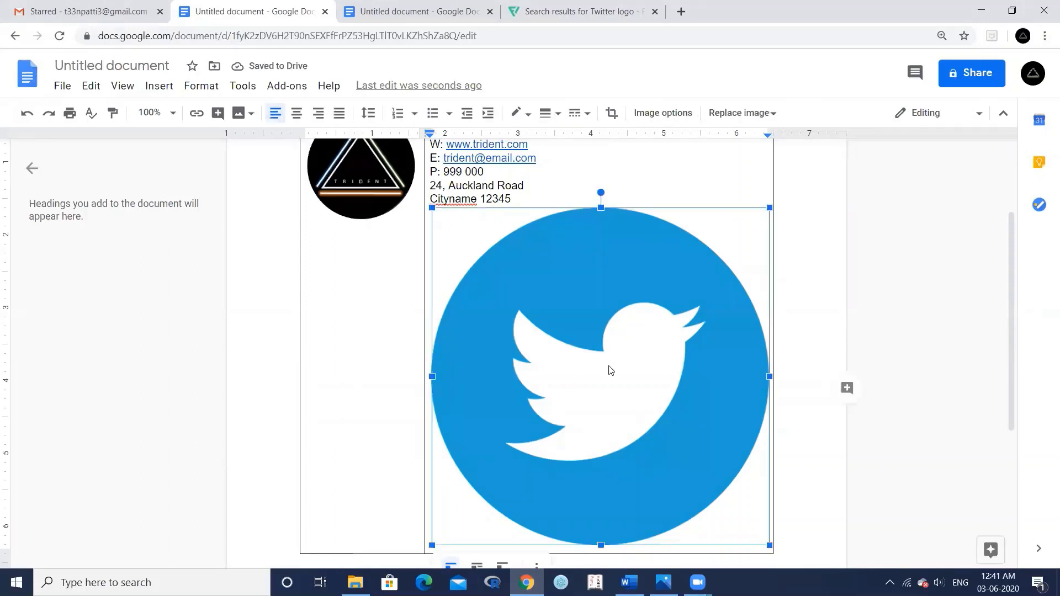
pyautogui.click(659, 114)
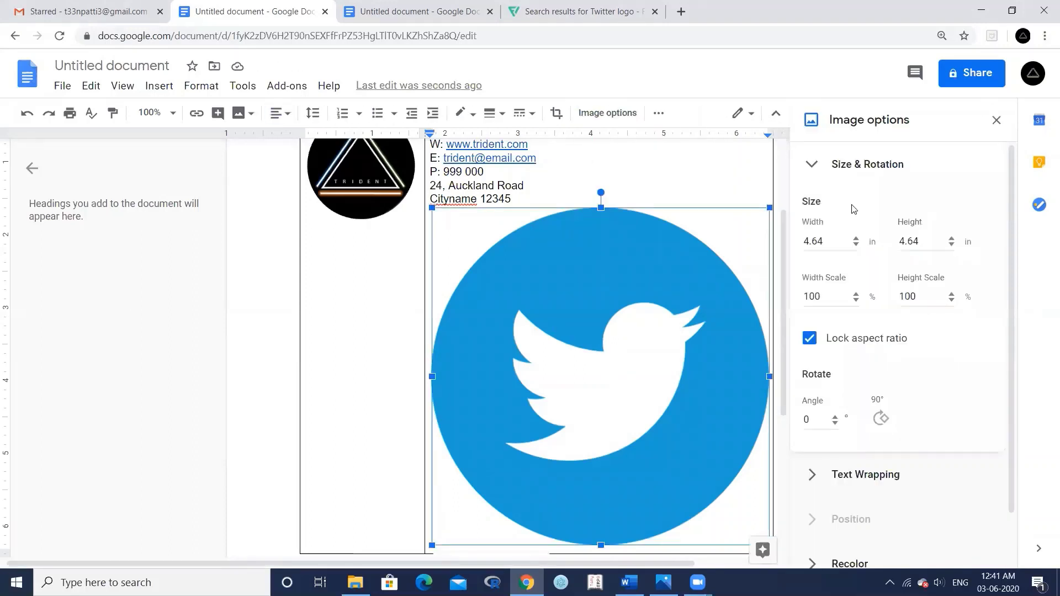
pyautogui.click(837, 237)
pyautogui.press('BackSpace')
pyautogui.press('BackSpace')
pyautogui.press('BackSpace')
pyautogui.press('BackSpace')
pyautogui.write('0.2')
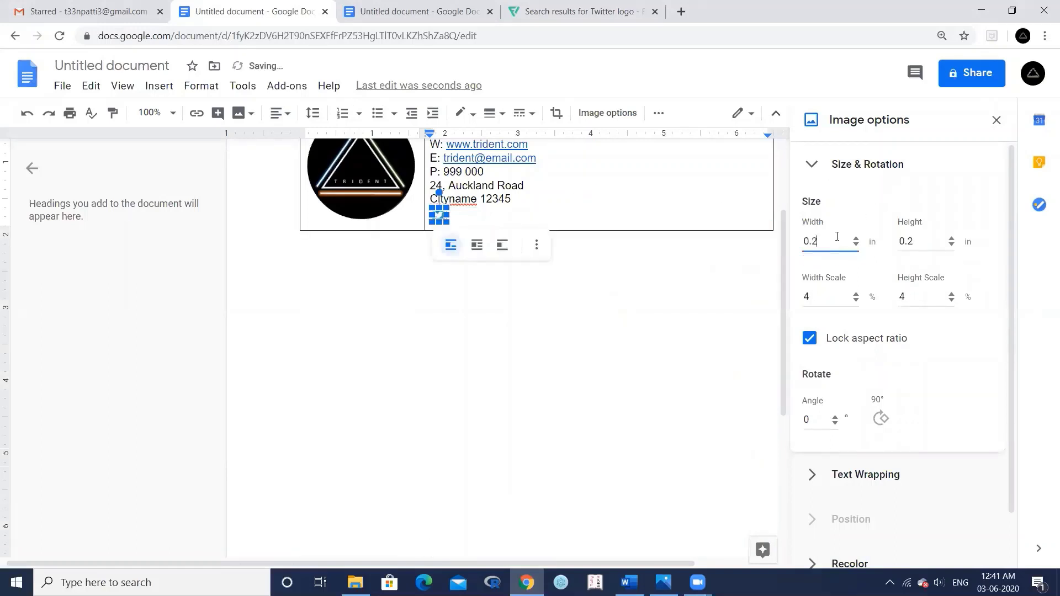
pyautogui.click(473, 216)
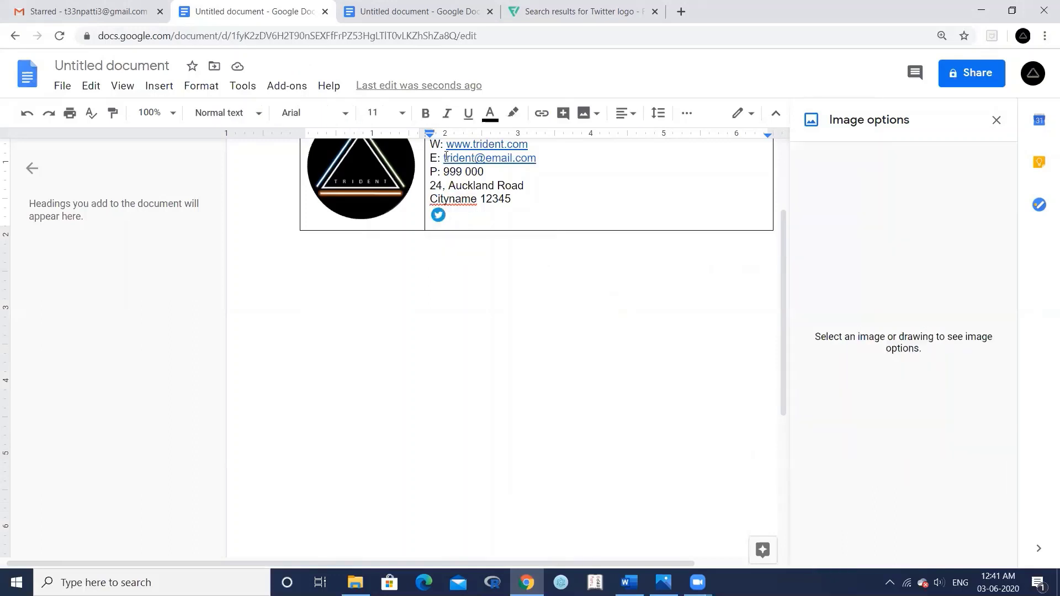
pyautogui.click(437, 12)
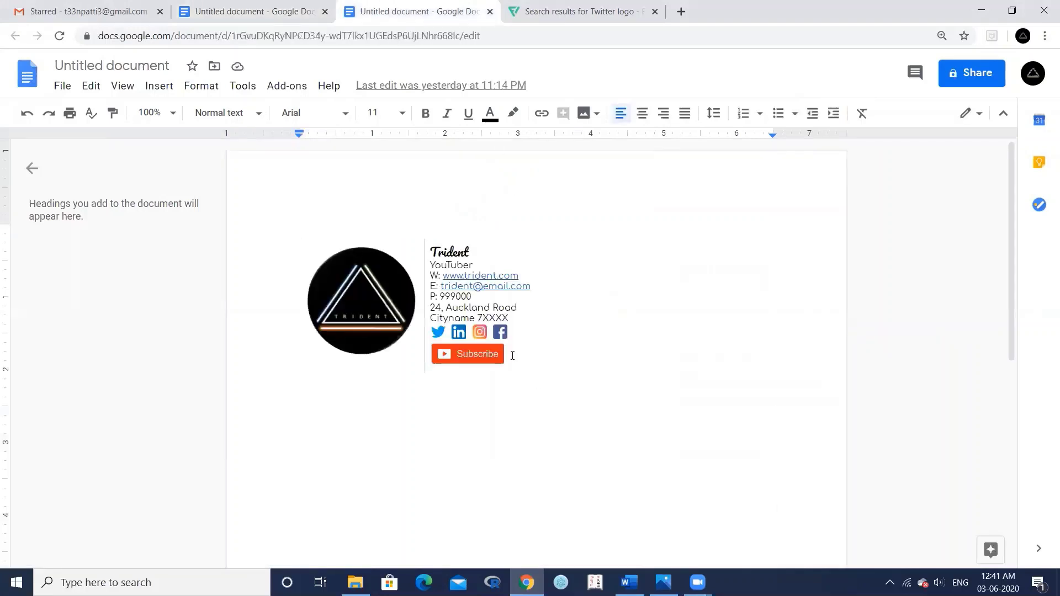
# - Copy the LinkedIn, Instagram and Facebook icons and red Subscribe button from the finished doc after the Twitter icon
pyautogui.moveTo(431, 330); pyautogui.dragTo(525, 365)
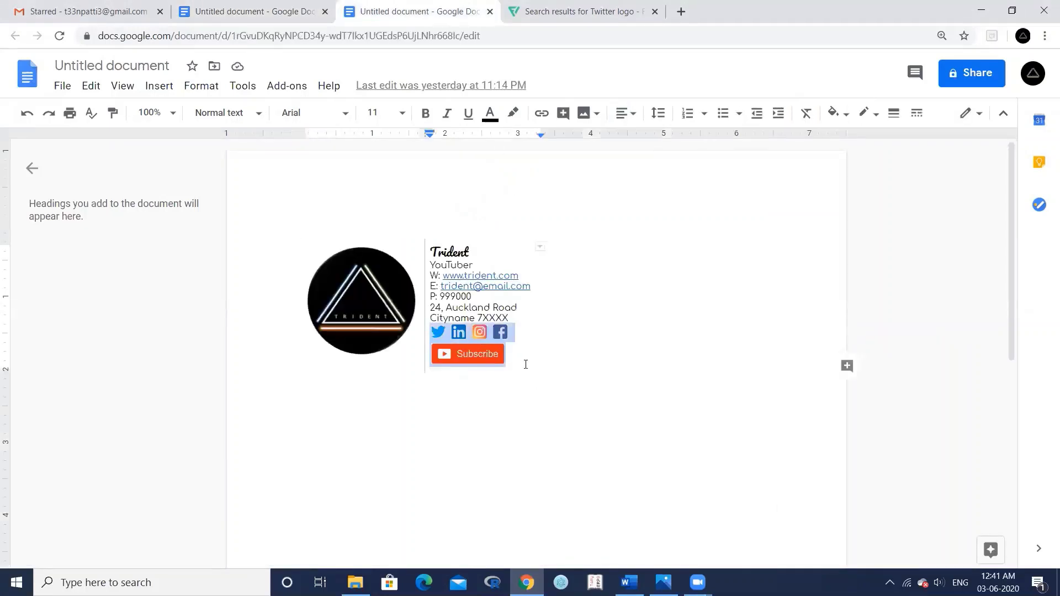
pyautogui.click(224, 13)
pyautogui.hotkey('ctrl', 'v')
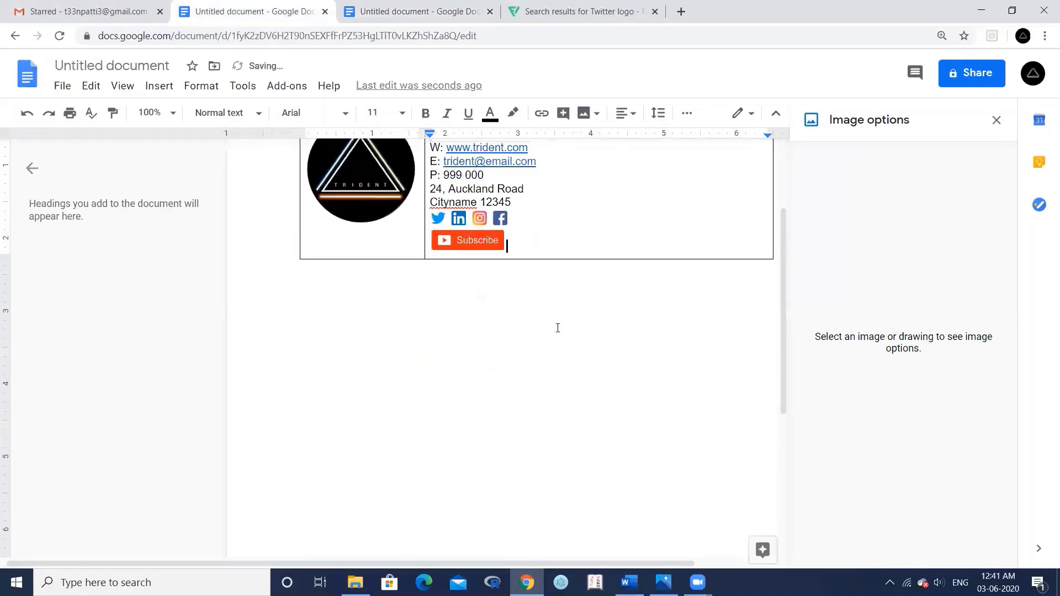
pyautogui.scroll(3, 389, 364)
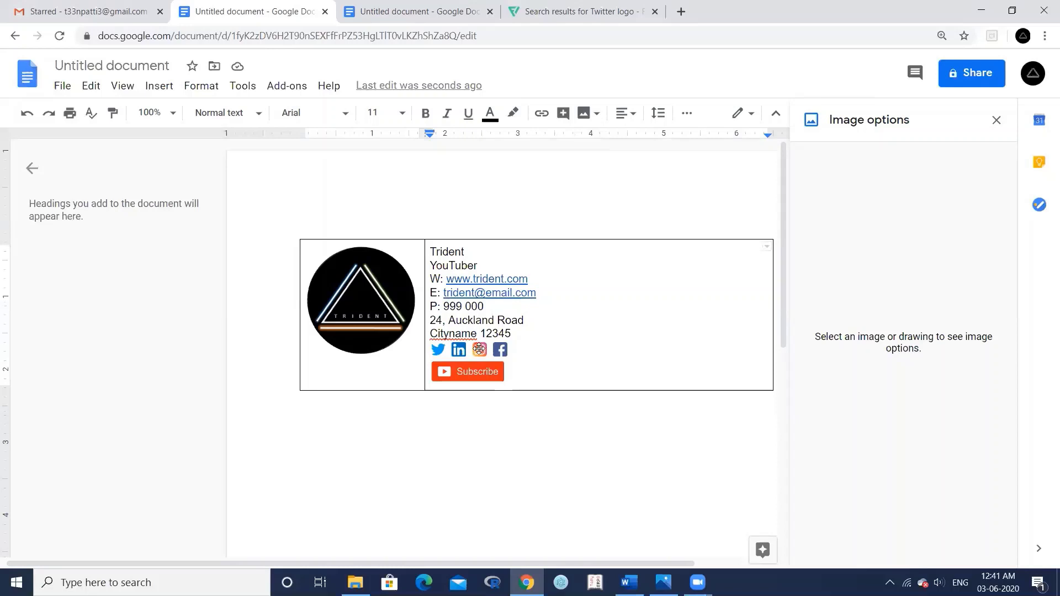
# - Link the Instagram icon to the Instagram URL copied from the Word file
pyautogui.click(480, 349)
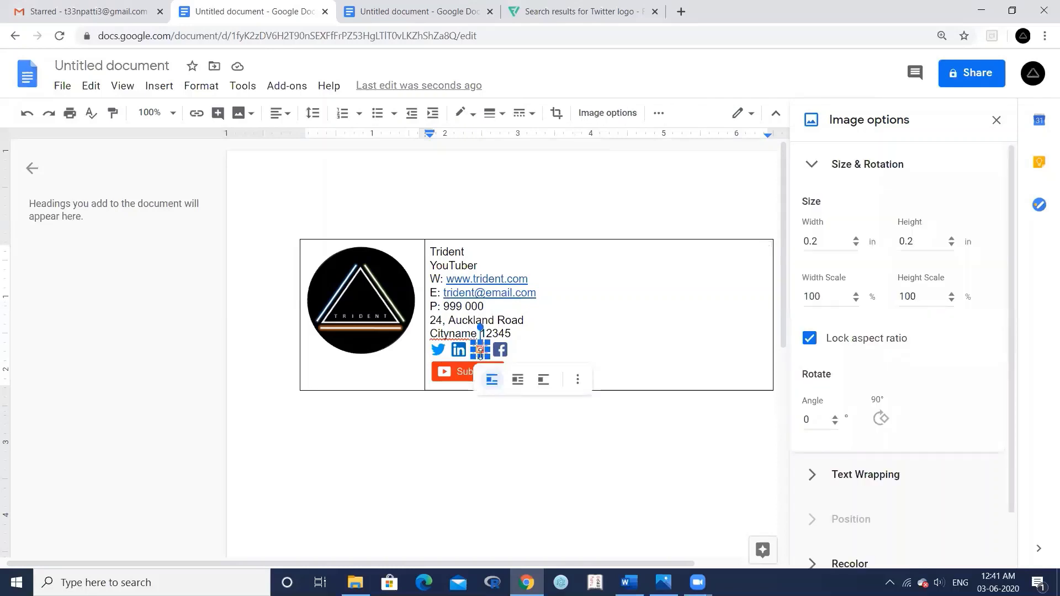
pyautogui.click(198, 117)
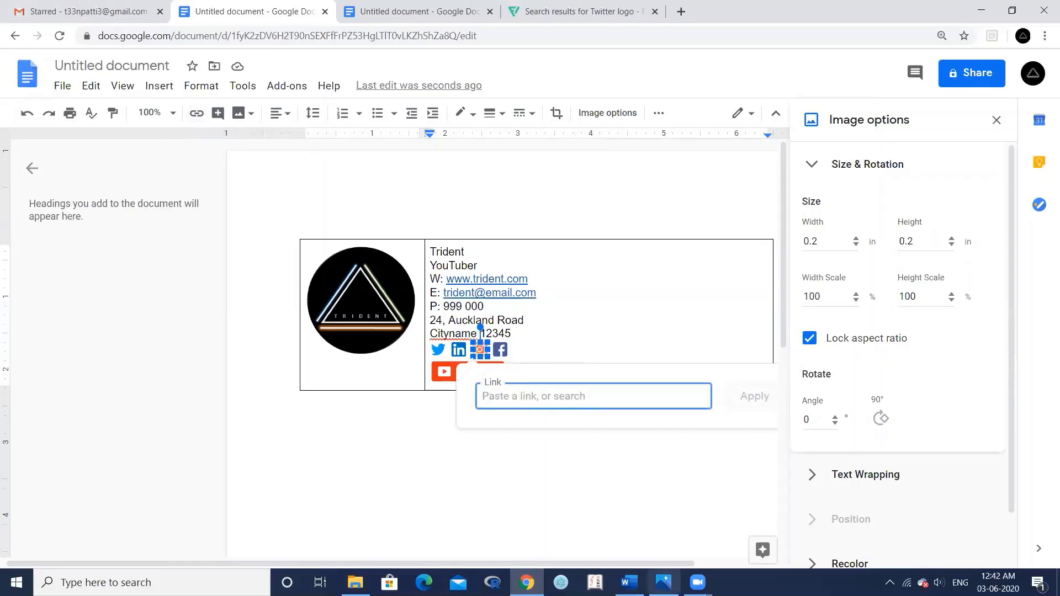
pyautogui.click(629, 582)
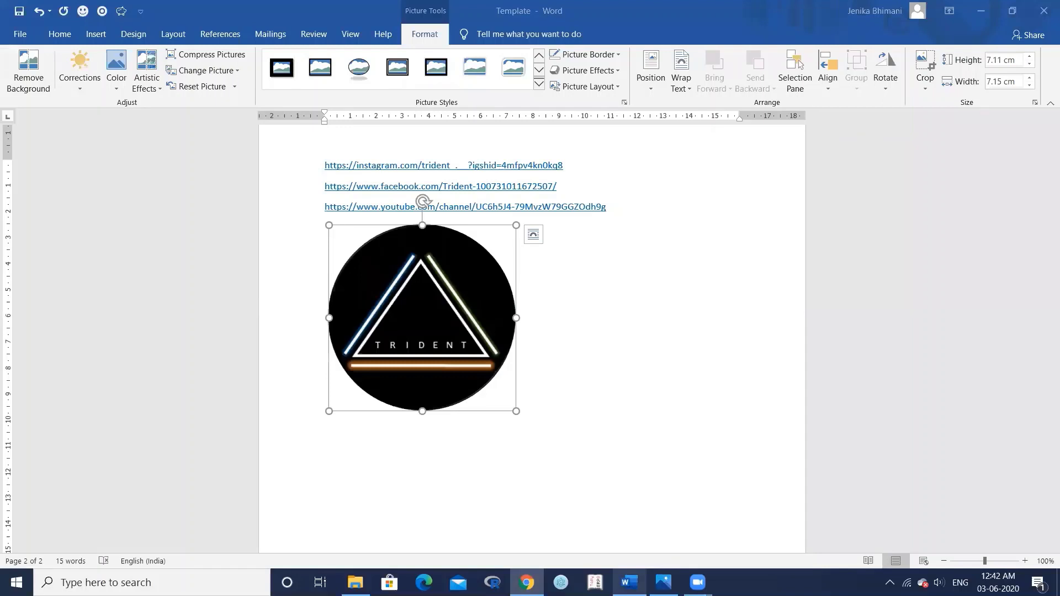
pyautogui.moveTo(396, 162); pyautogui.dragTo(326, 176)
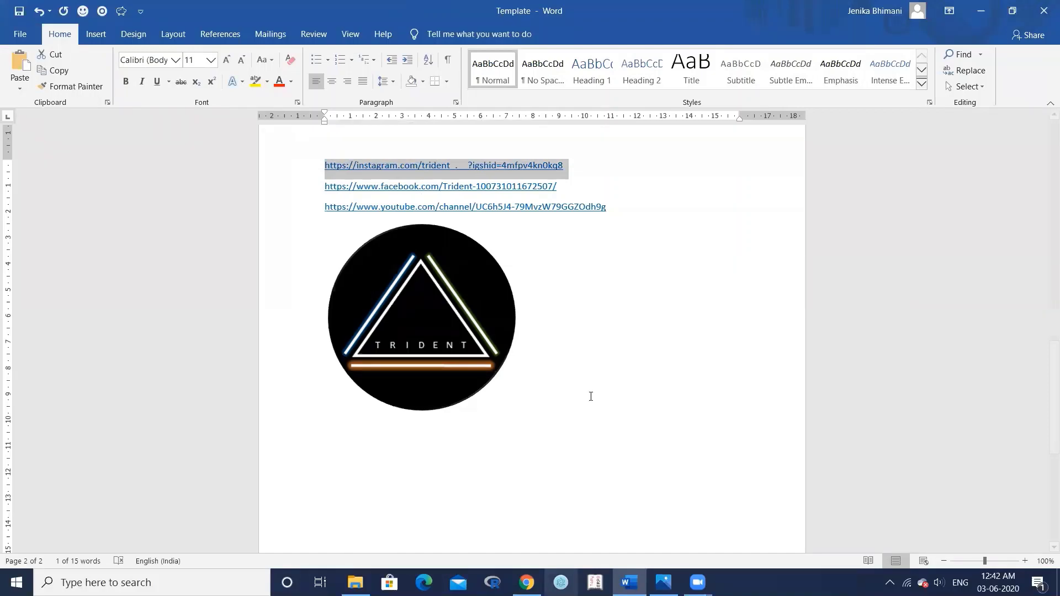
pyautogui.hotkey('alt', 'Tab')
pyautogui.write('https://instagram.com/trident_.__?igshid=4mfpv4kn0kq8')
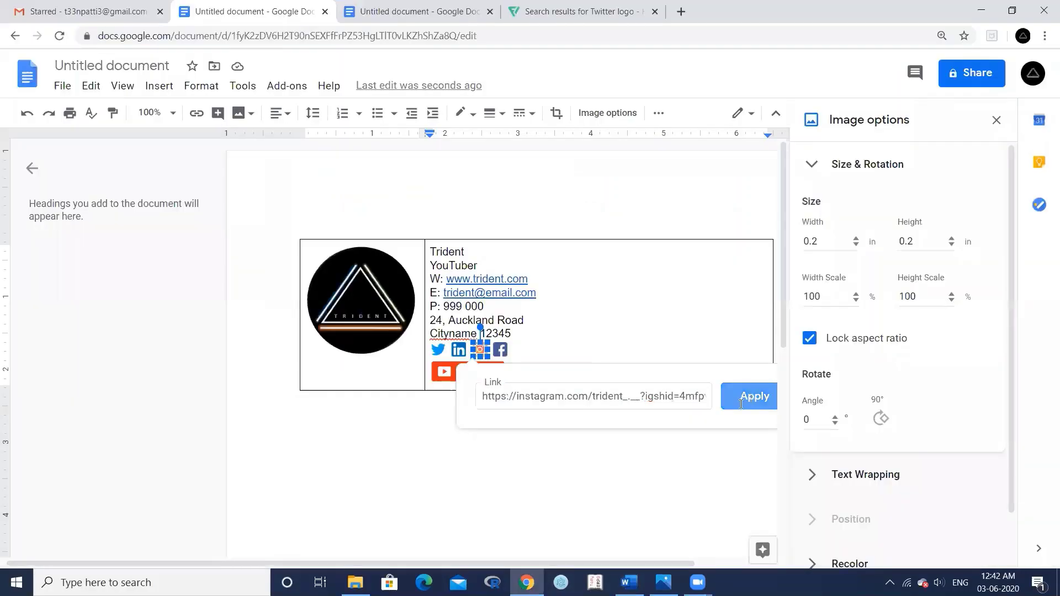
pyautogui.click(741, 405)
# - Link the Facebook icon to the Facebook URL from the Word file
pyautogui.click(499, 350)
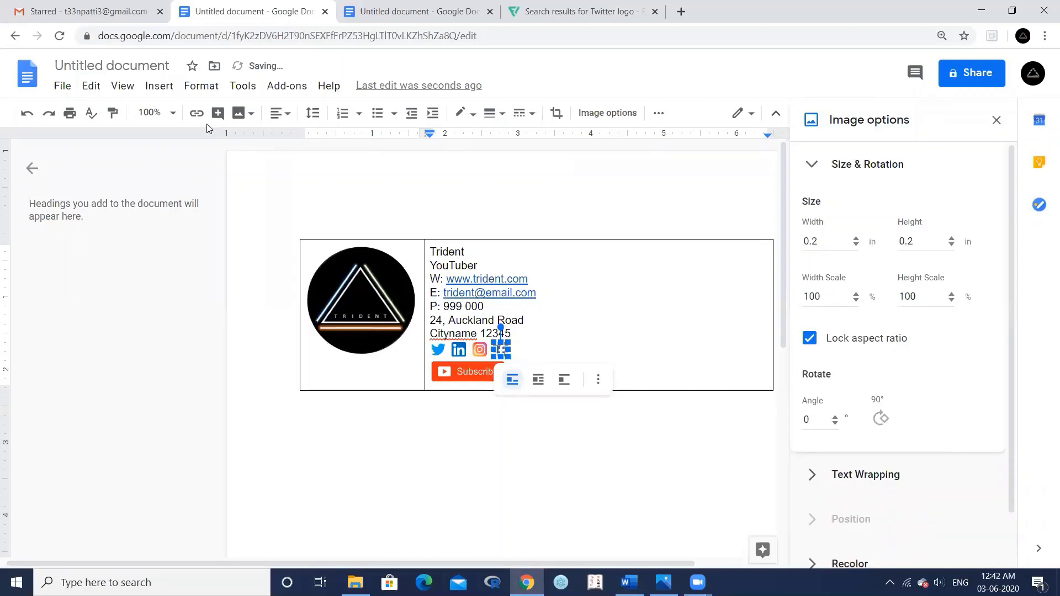
pyautogui.hotkey('alt', 'Tab')
pyautogui.tripleClick(411, 188)
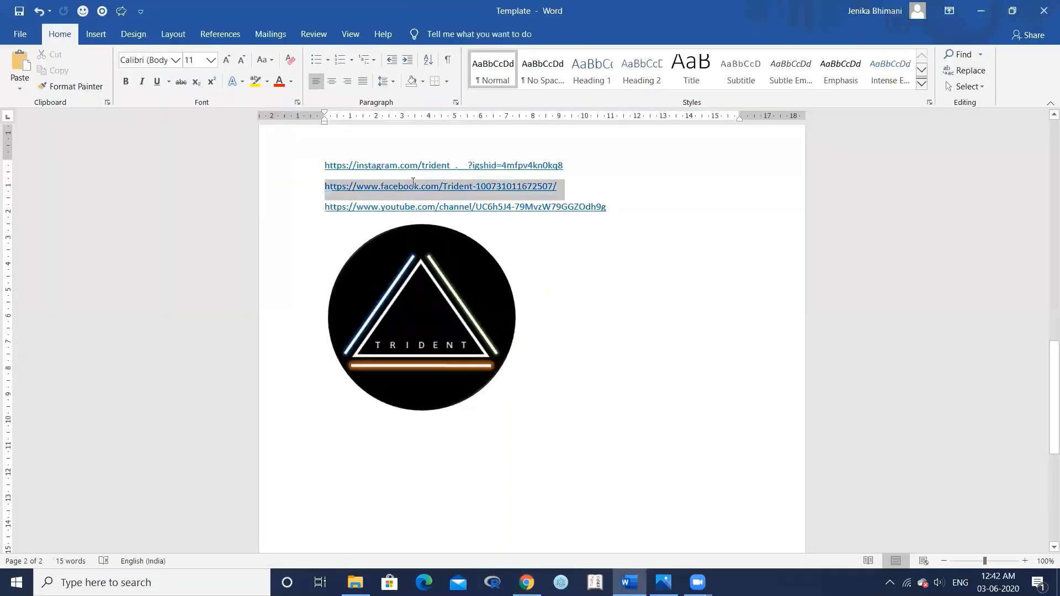
pyautogui.hotkey('ctrl', 'c')
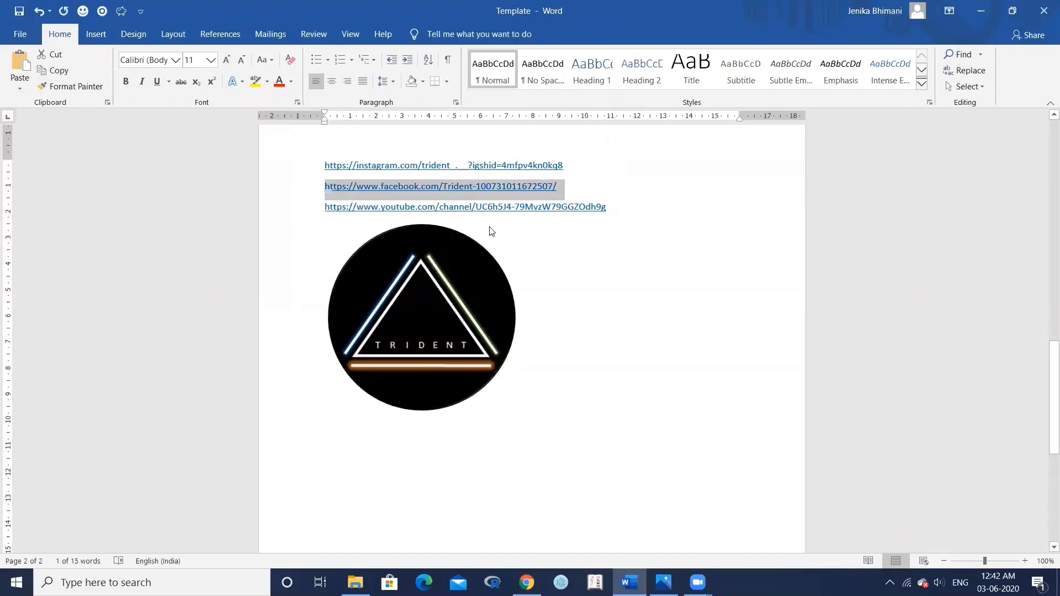
pyautogui.hotkey('alt', 'Tab')
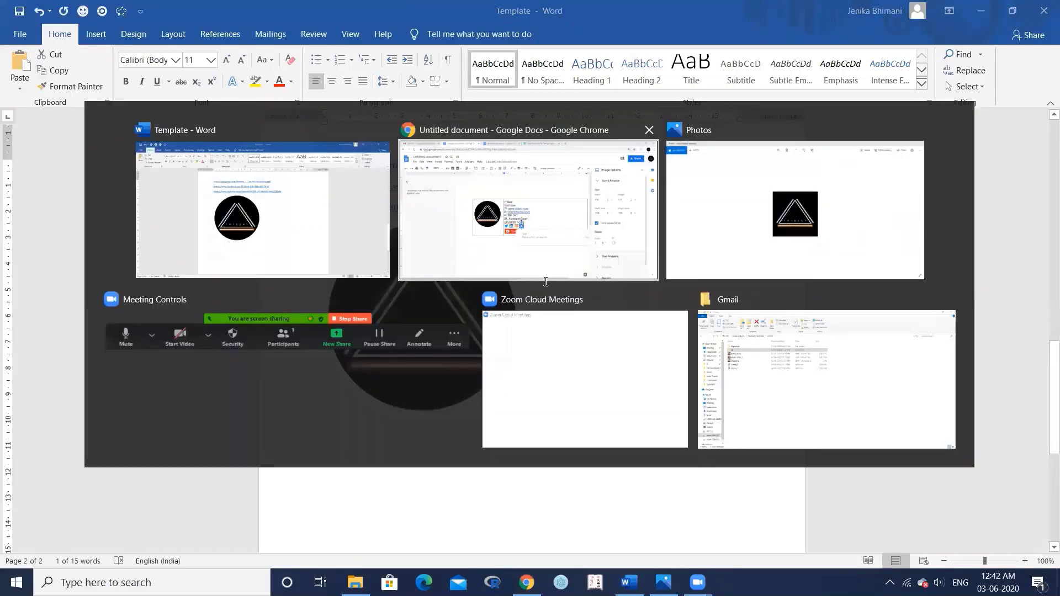
pyautogui.hotkey('ctrl', 'v')
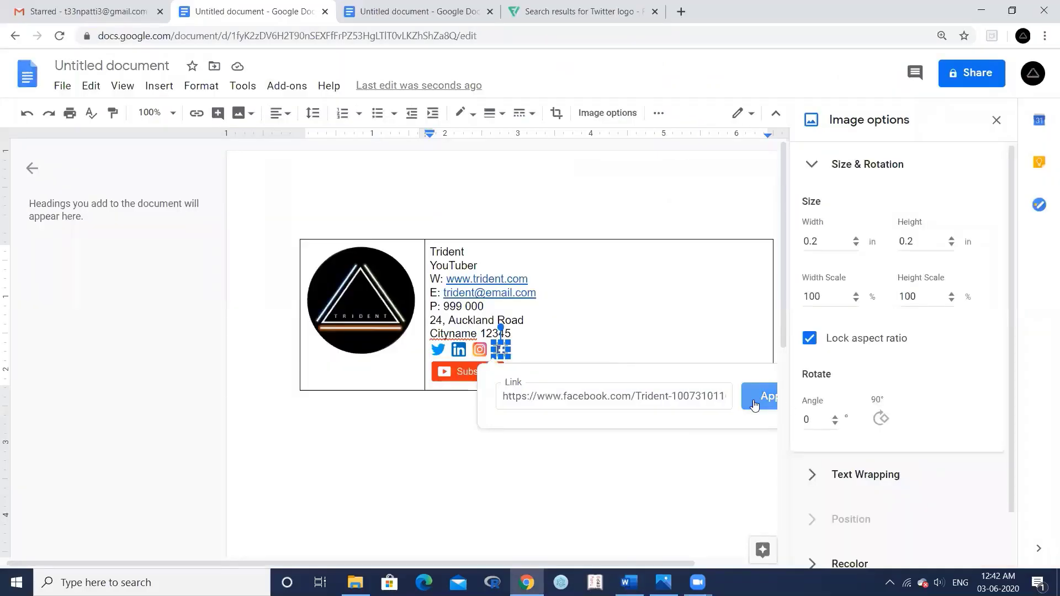
pyautogui.press('Return')
# - Link the Subscribe button to the YouTube channel URL and narrow the table to fit
pyautogui.click(451, 375)
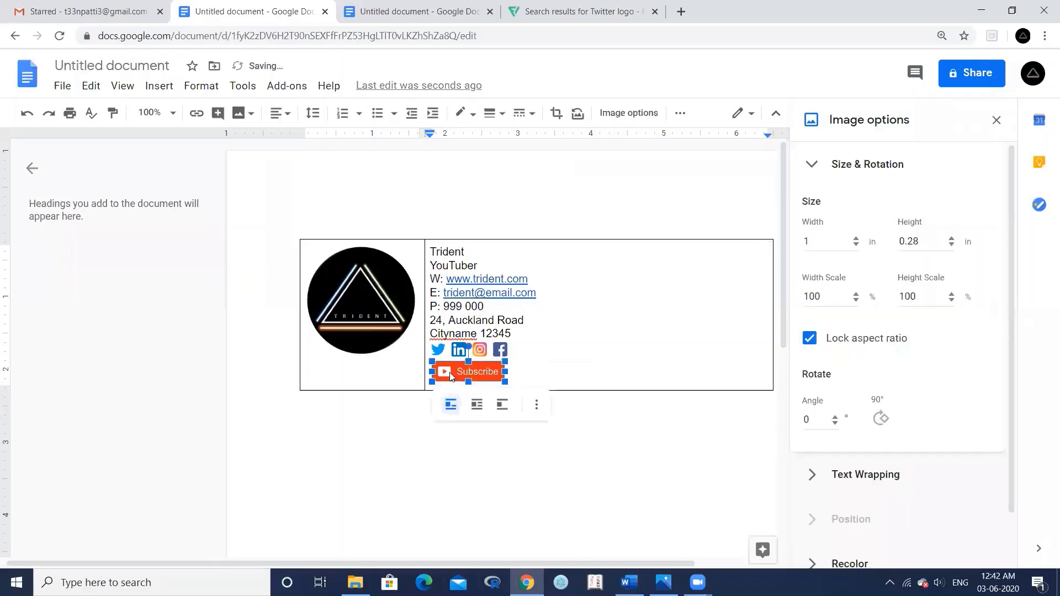
pyautogui.click(216, 114)
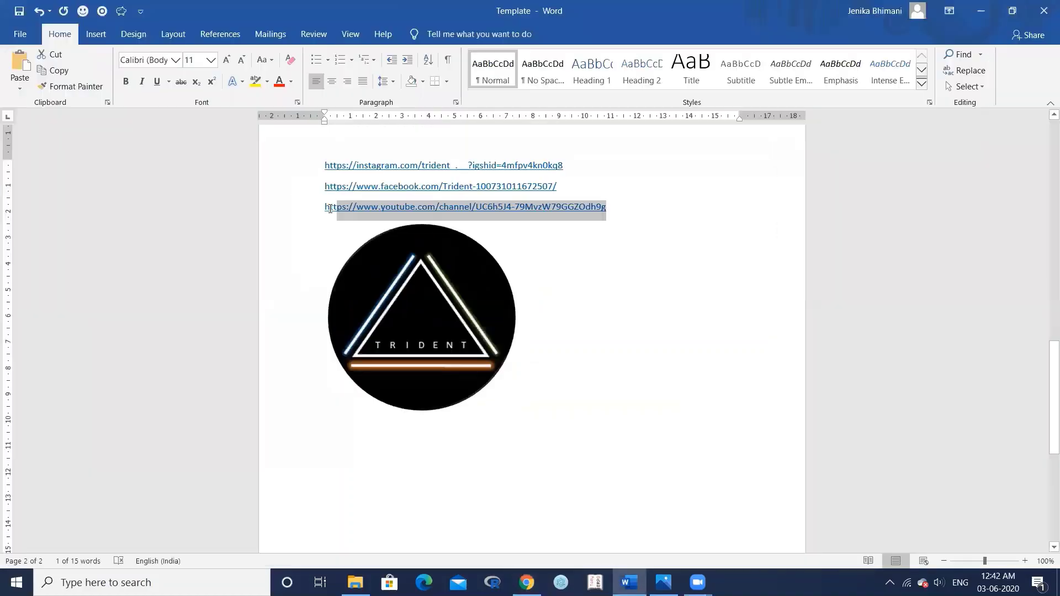
pyautogui.tripleClick(326, 210)
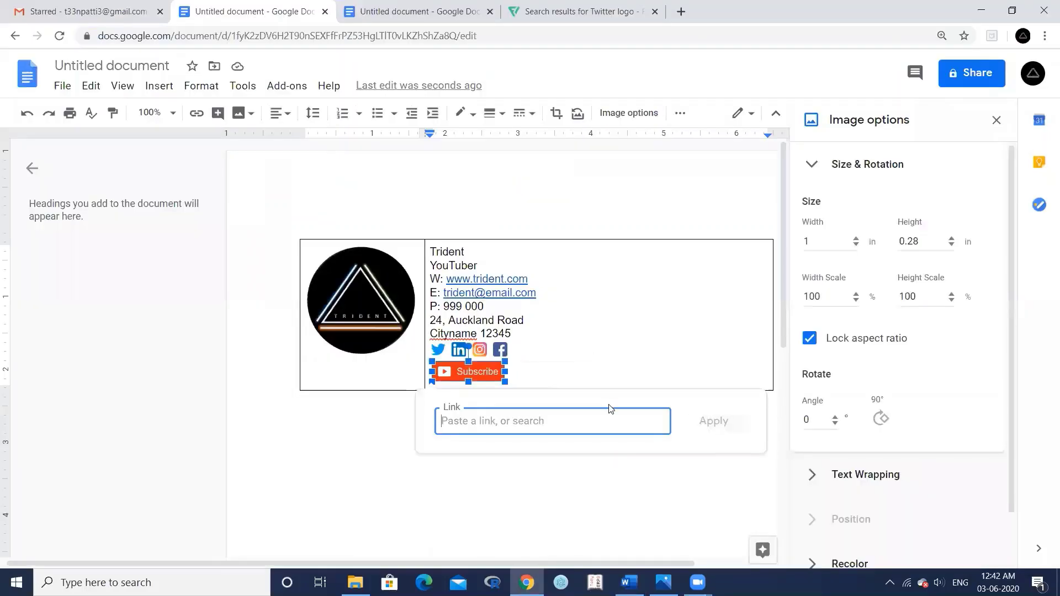
pyautogui.hotkey('ctrl', 'v')
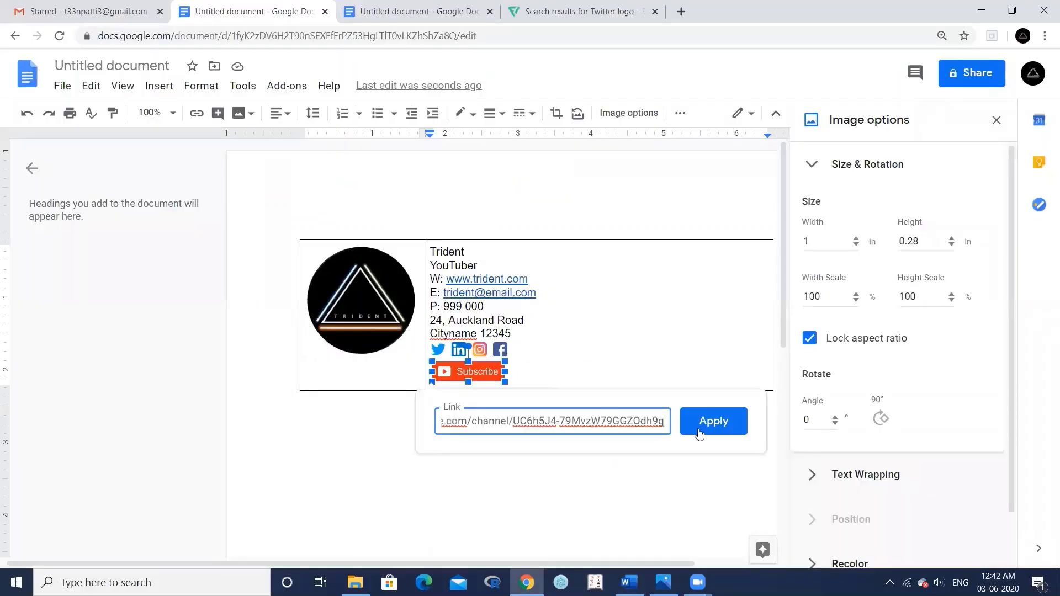
pyautogui.press('Return')
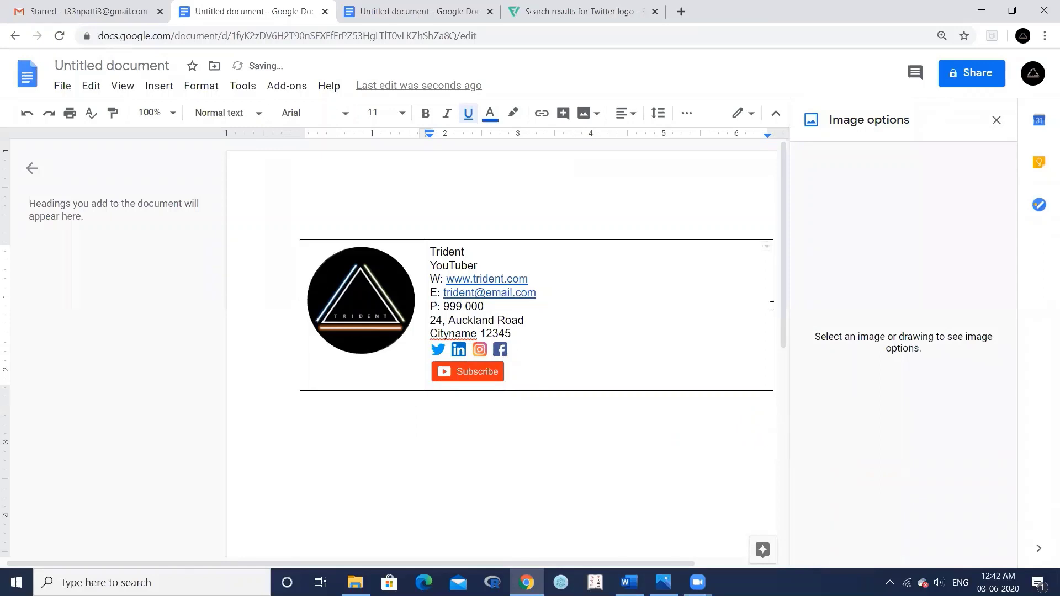
pyautogui.moveTo(772, 306); pyautogui.dragTo(543, 333)
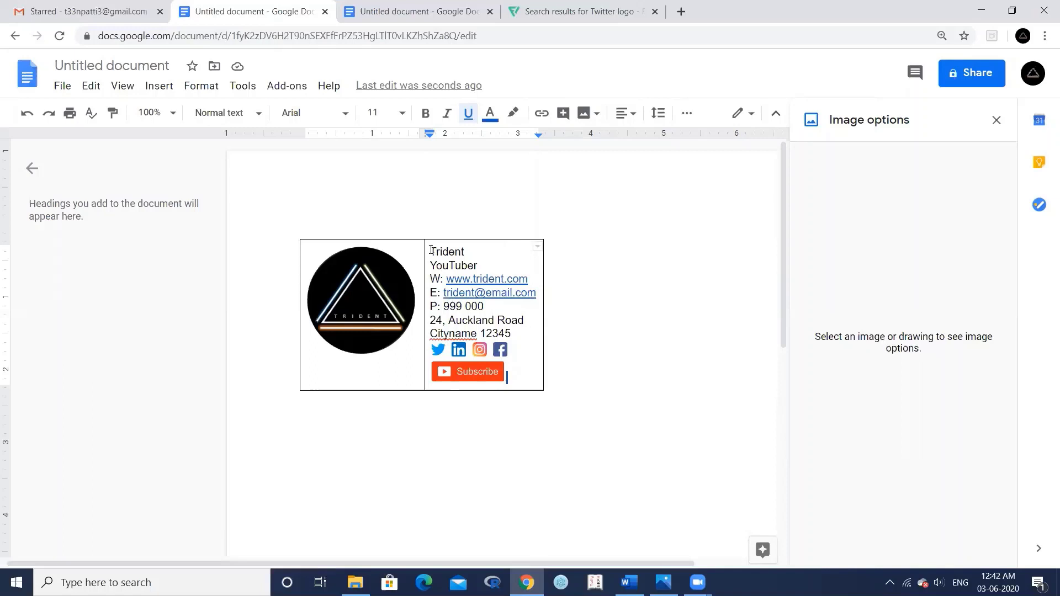
# - Set the seven contact-detail lines to the Trebuchet MS font
pyautogui.moveTo(431, 250); pyautogui.dragTo(519, 335)
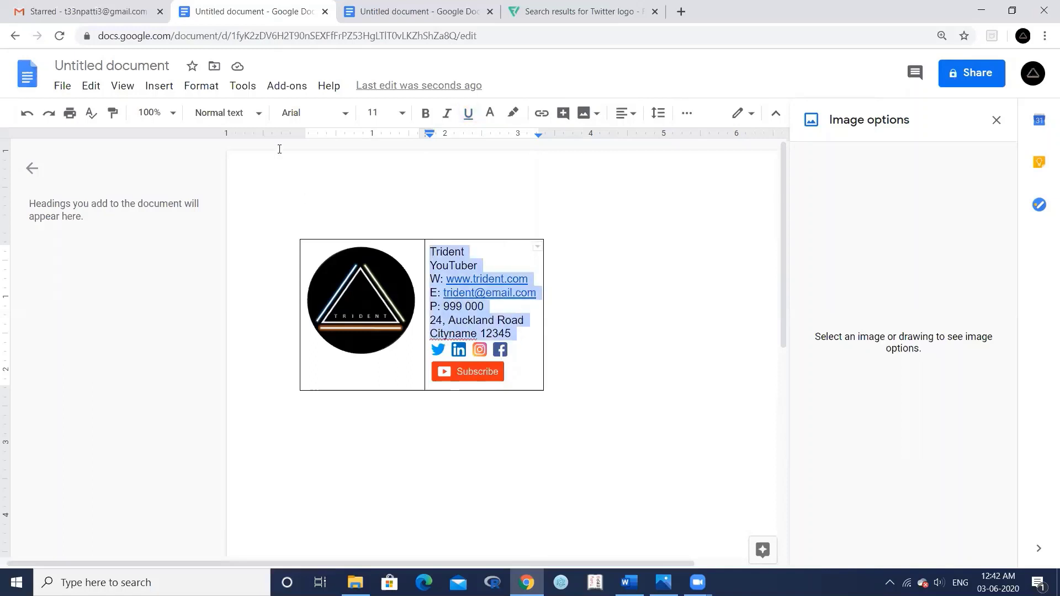
pyautogui.click(346, 118)
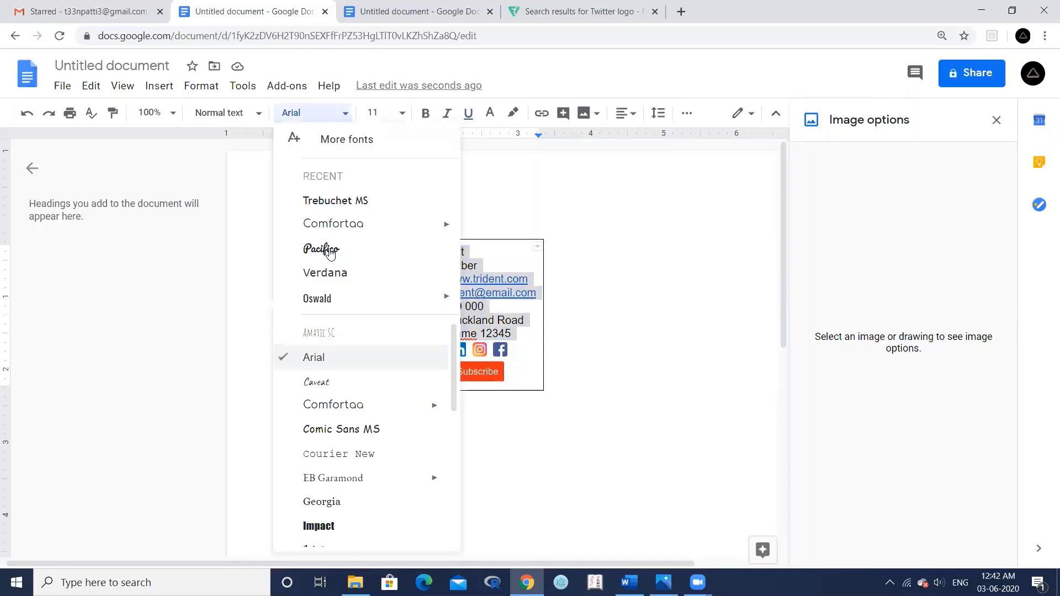
pyautogui.scroll(-5, 346, 362)
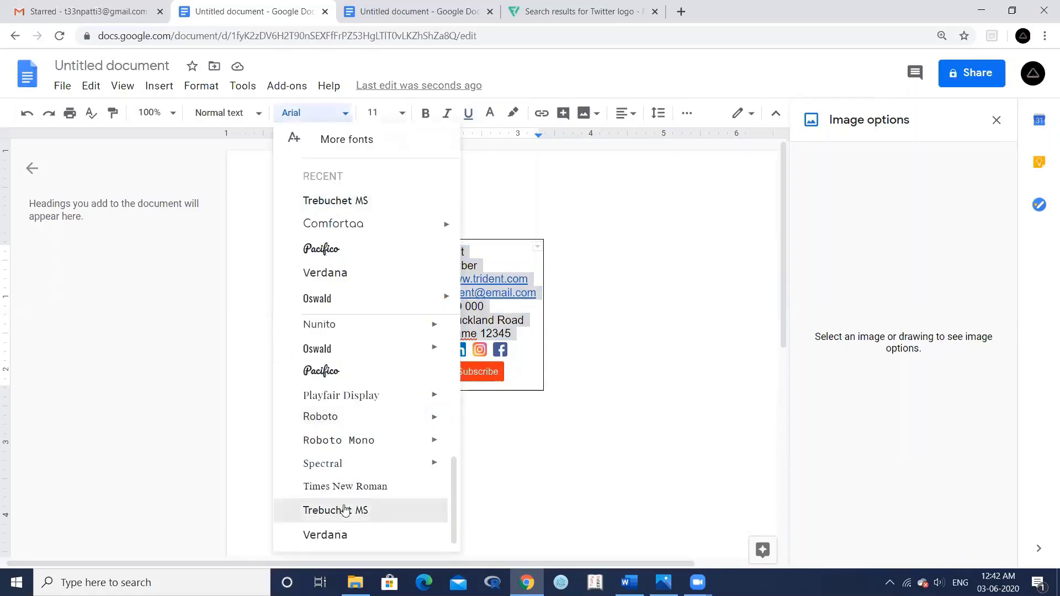
pyautogui.click(343, 511)
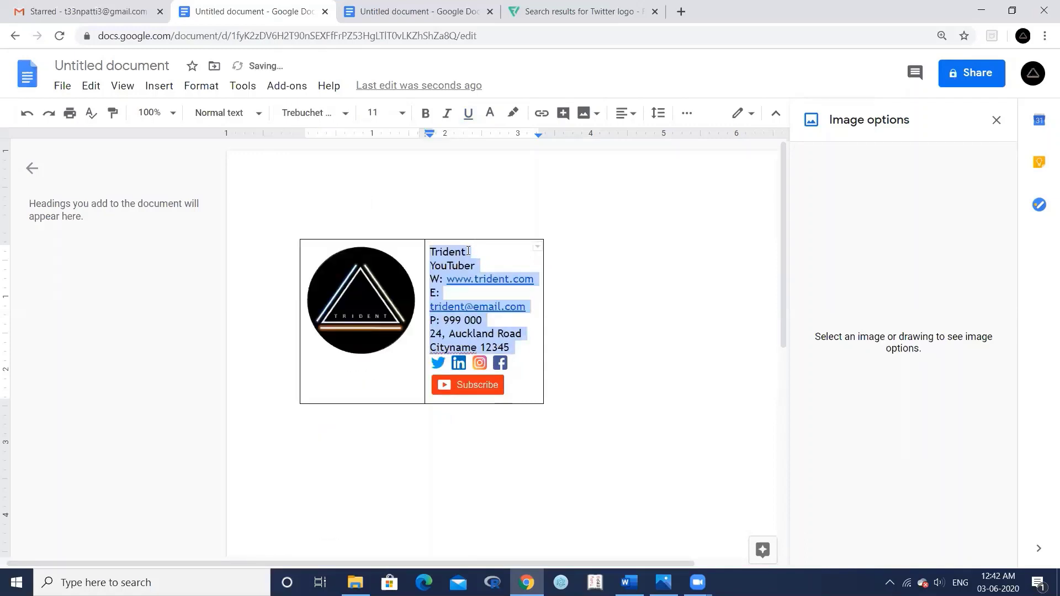
# - Make Trident size 12 and the lines from YouTuber down to the address size 9
pyautogui.click(436, 251)
pyautogui.doubleClick(470, 252)
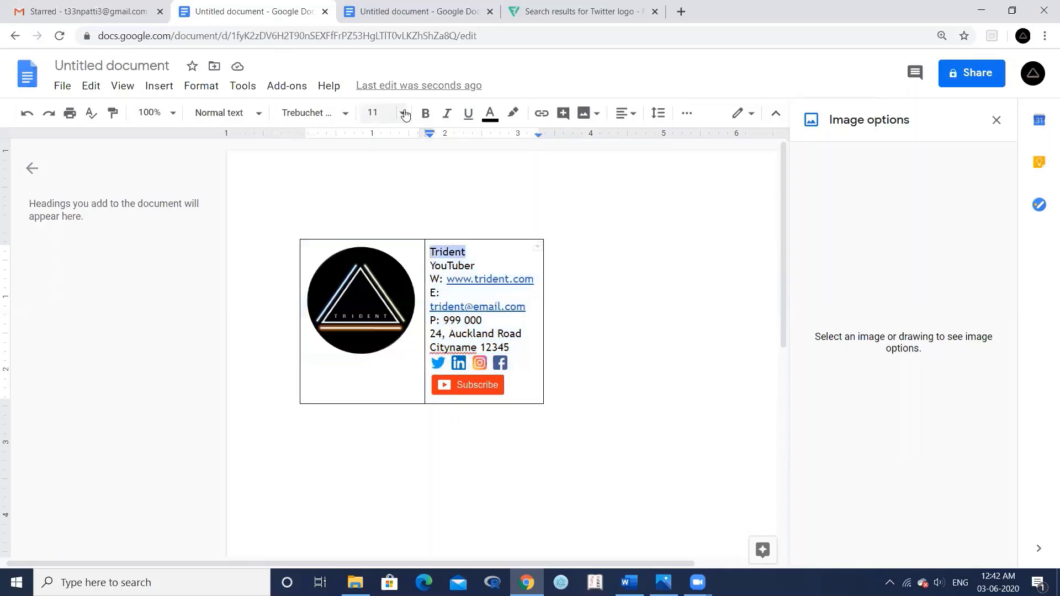
pyautogui.click(386, 113)
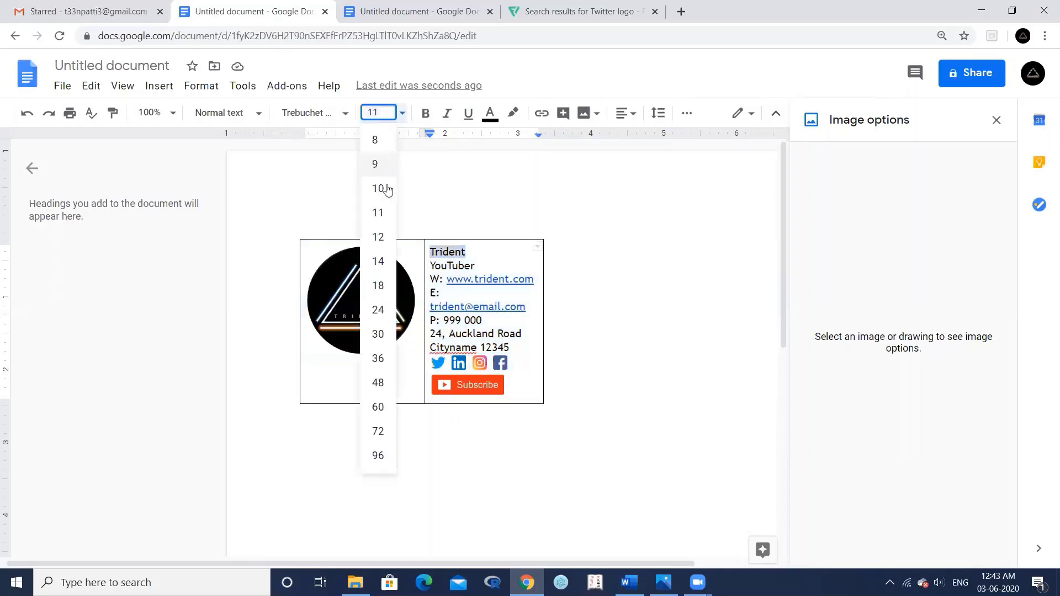
pyautogui.click(378, 237)
pyautogui.moveTo(433, 264); pyautogui.dragTo(517, 349)
pyautogui.click(400, 115)
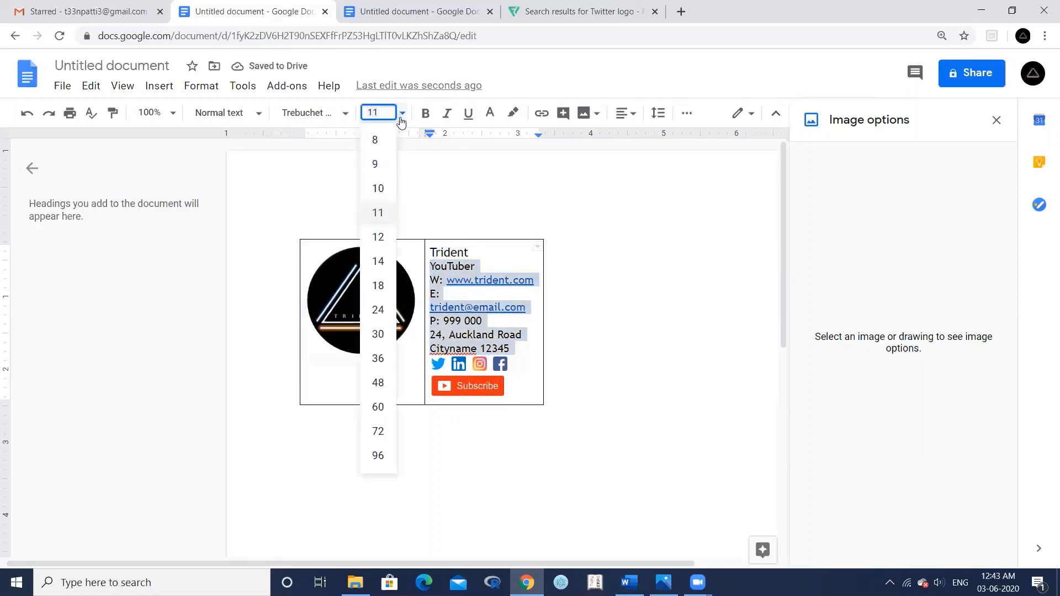
pyautogui.click(381, 163)
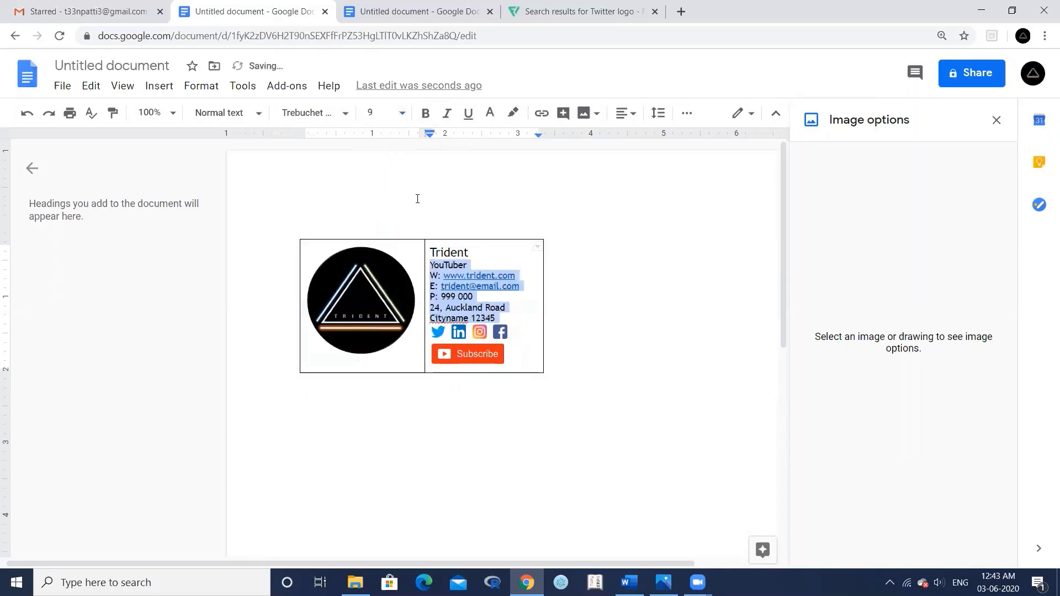
pyautogui.click(451, 278)
# - Reselect all signature text and review the font list without changing it
pyautogui.moveTo(432, 253); pyautogui.dragTo(494, 319)
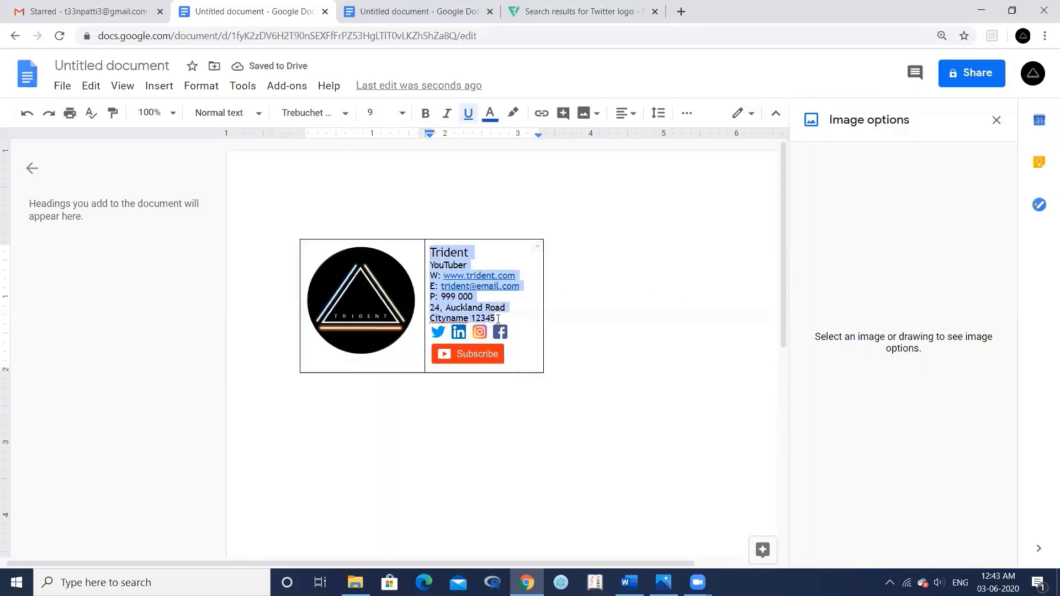
pyautogui.click(345, 114)
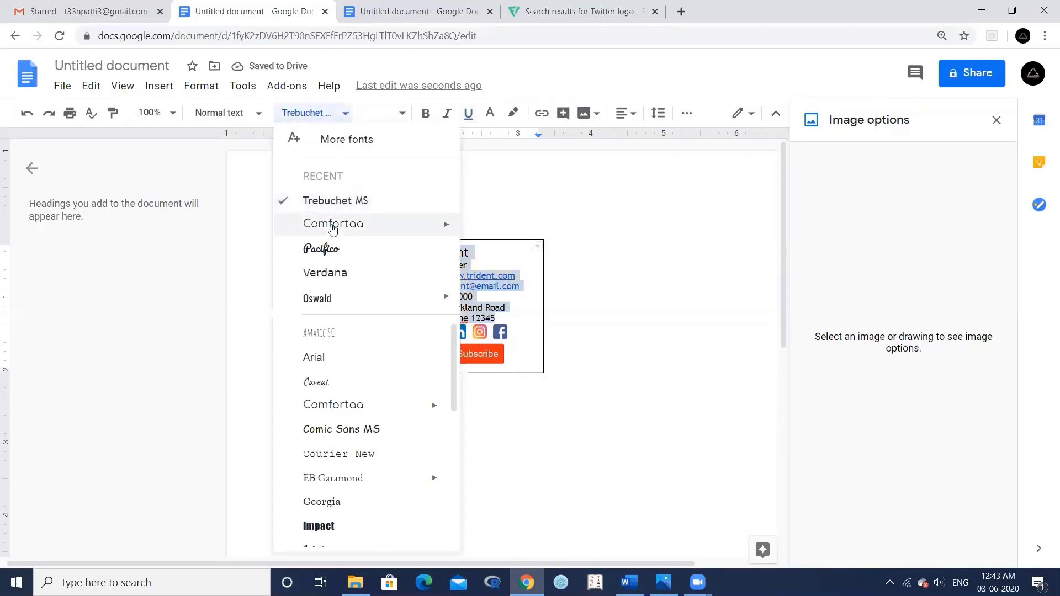
pyautogui.scroll(-5, 364, 359)
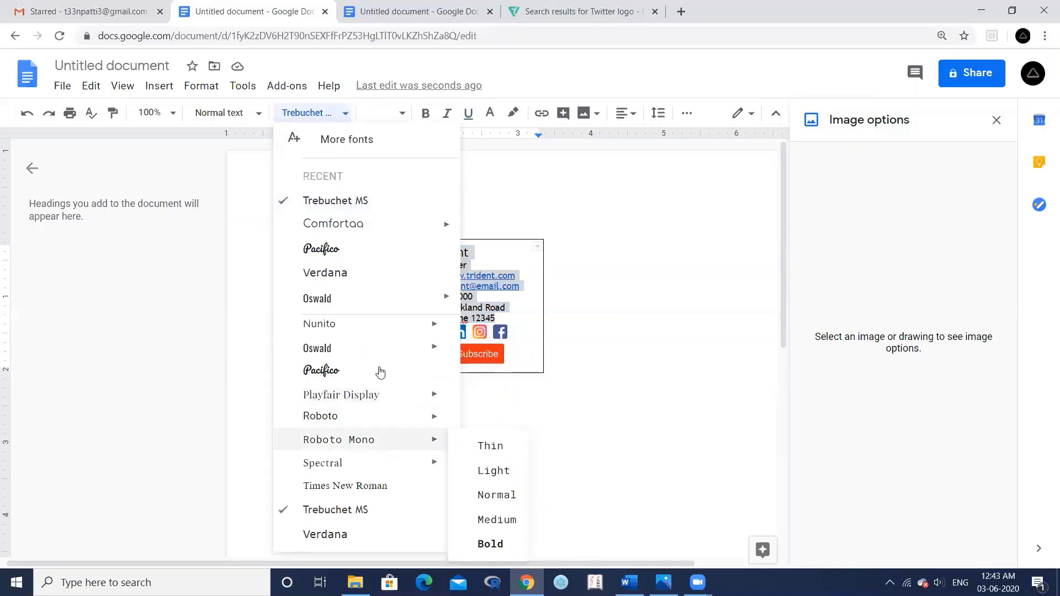
pyautogui.click(573, 316)
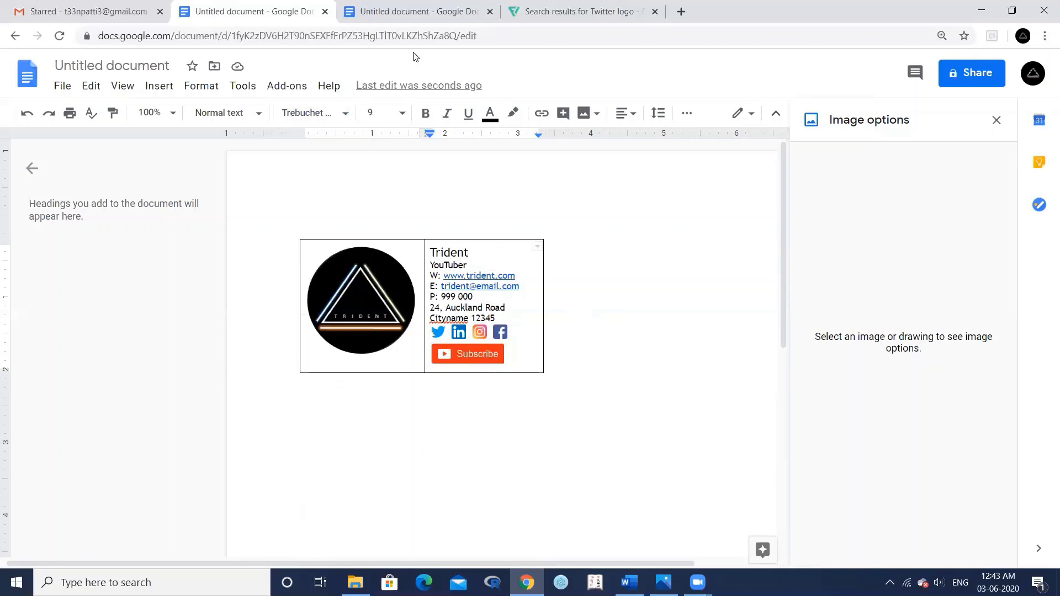
pyautogui.click(381, 10)
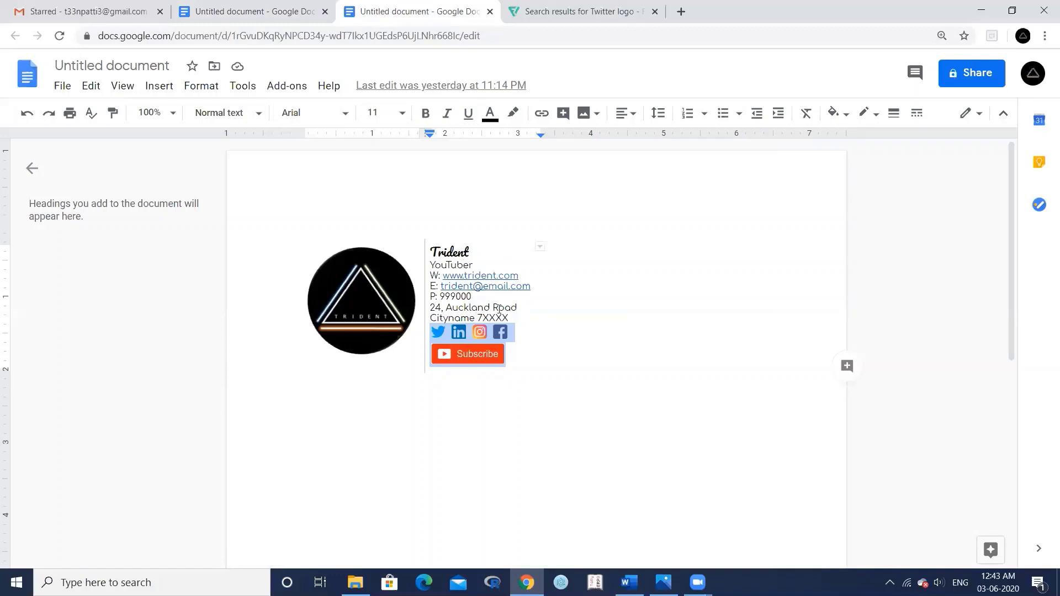
# - Inspect the e-mail link in the sample signature, then go to Gmail's Starred page
pyautogui.click(474, 287)
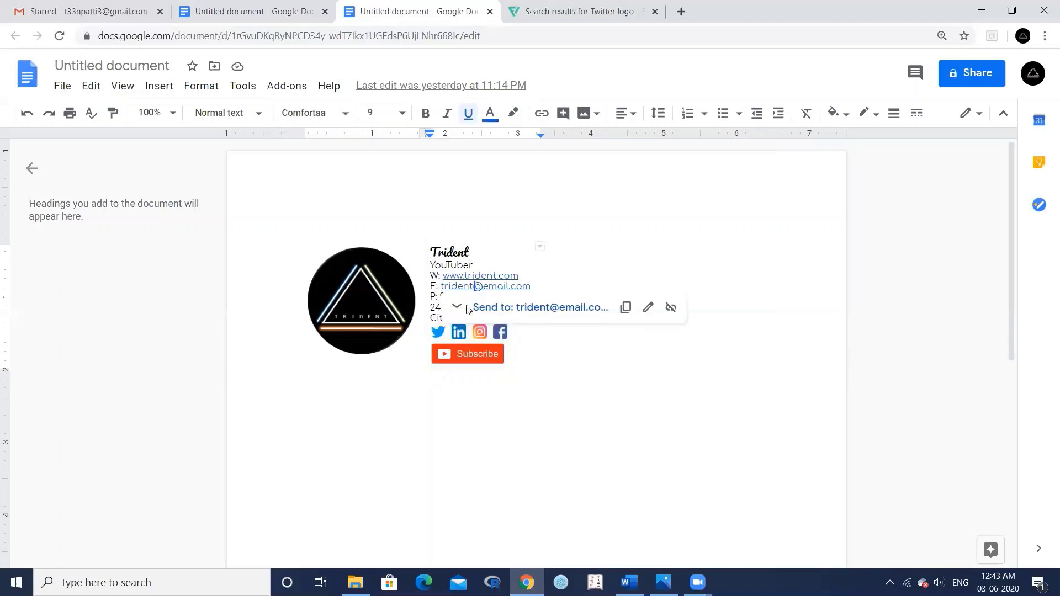
pyautogui.click(505, 236)
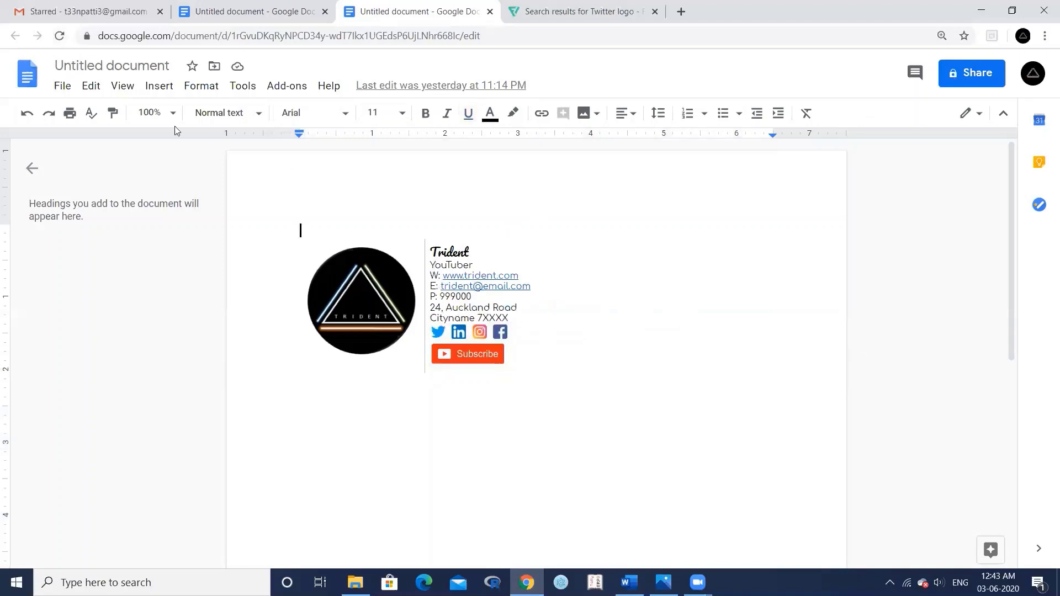
pyautogui.click(86, 12)
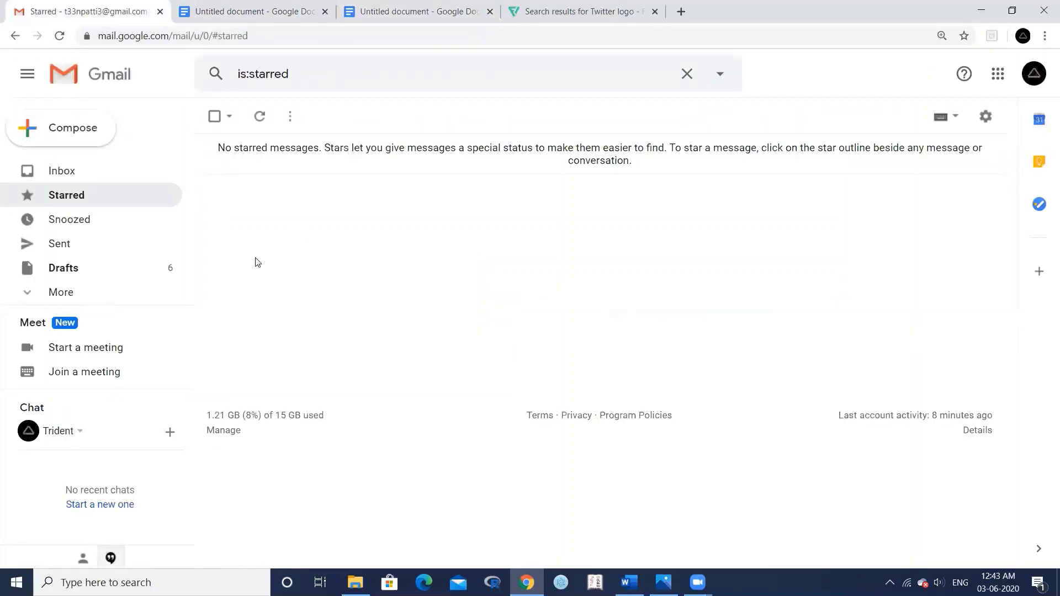
# - Start a new email and check the Sans Serif font list in the compose window
pyautogui.click(74, 137)
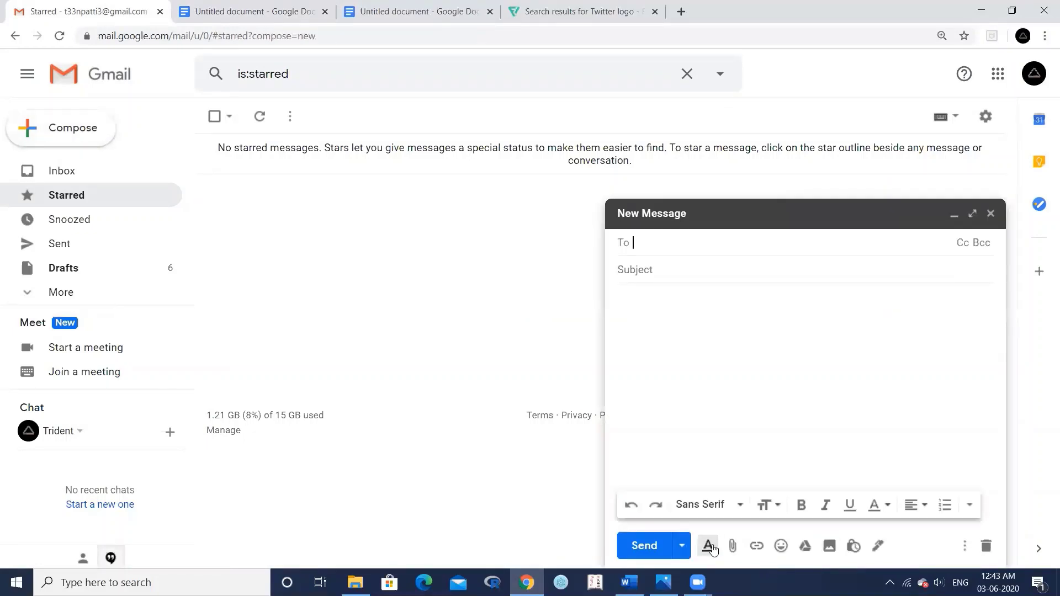
pyautogui.click(739, 506)
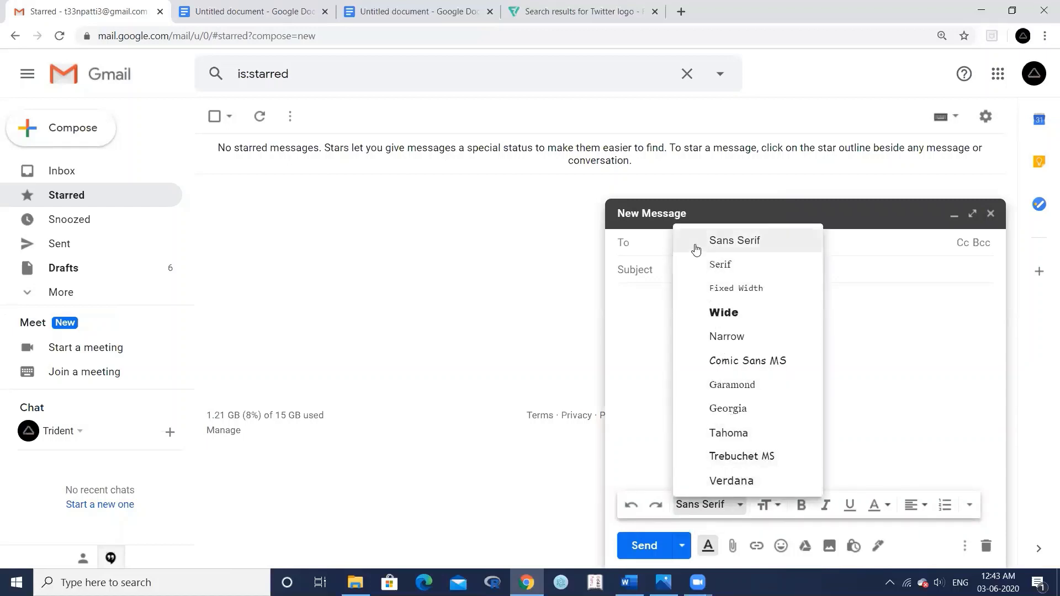
pyautogui.click(508, 318)
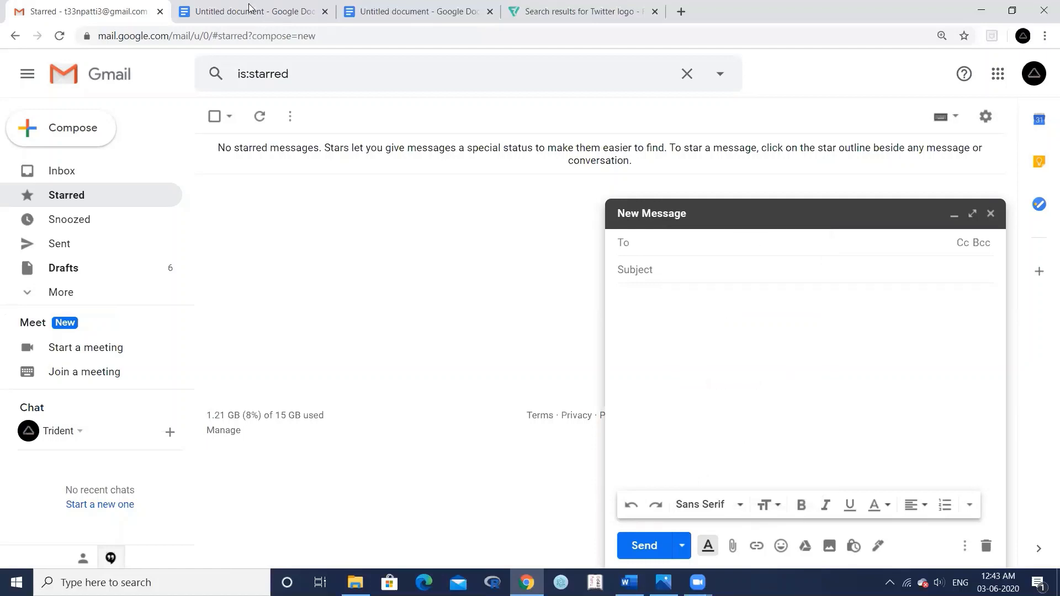
pyautogui.click(251, 10)
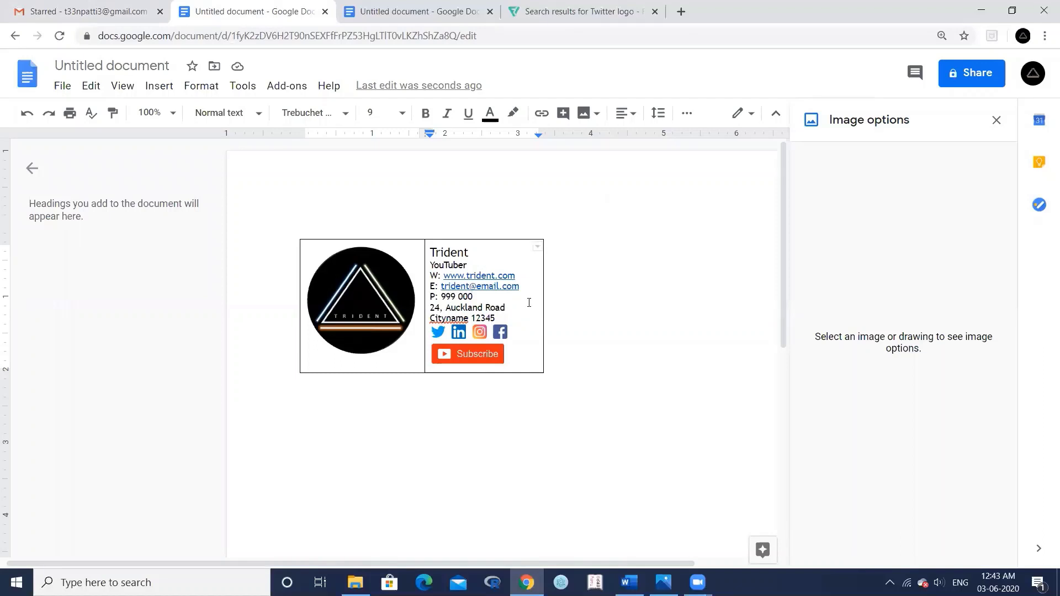
# - Narrow the table's right column and make all signature table borders white
pyautogui.moveTo(540, 296); pyautogui.dragTo(530, 303)
pyautogui.moveTo(300, 230); pyautogui.dragTo(561, 359)
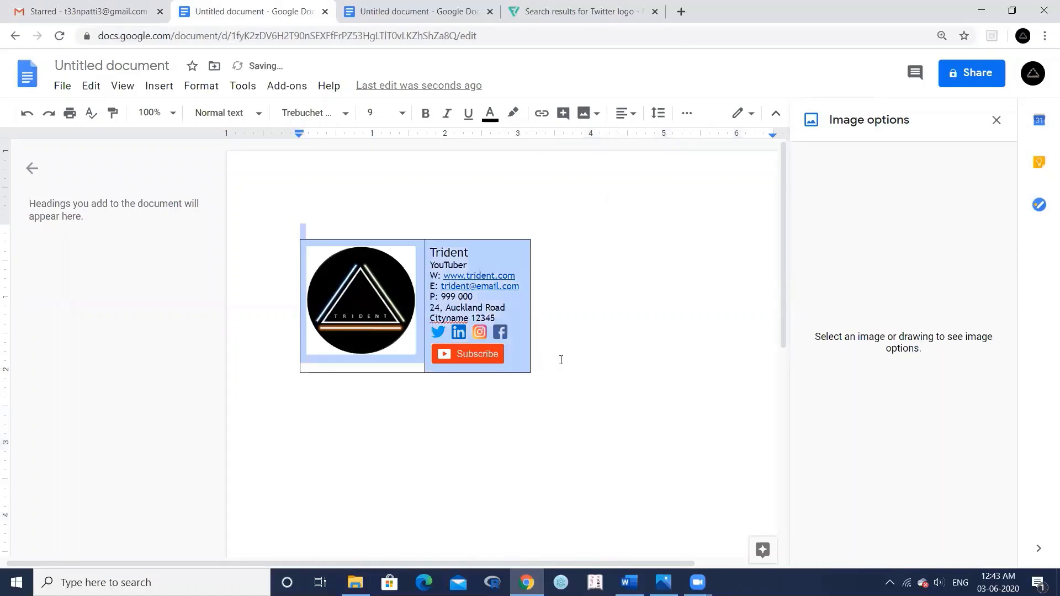
pyautogui.click(997, 123)
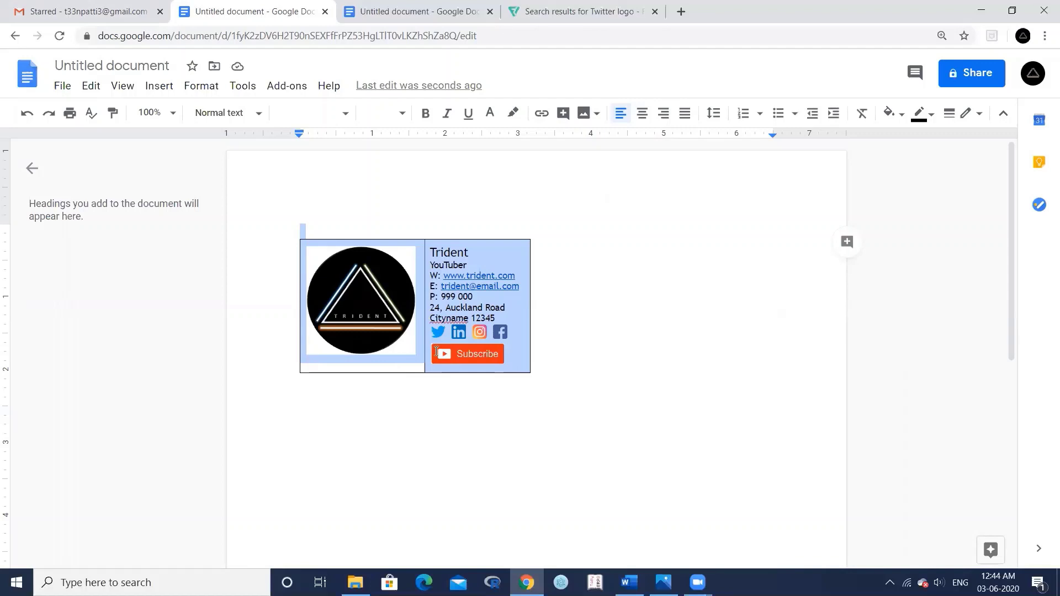
pyautogui.click(932, 117)
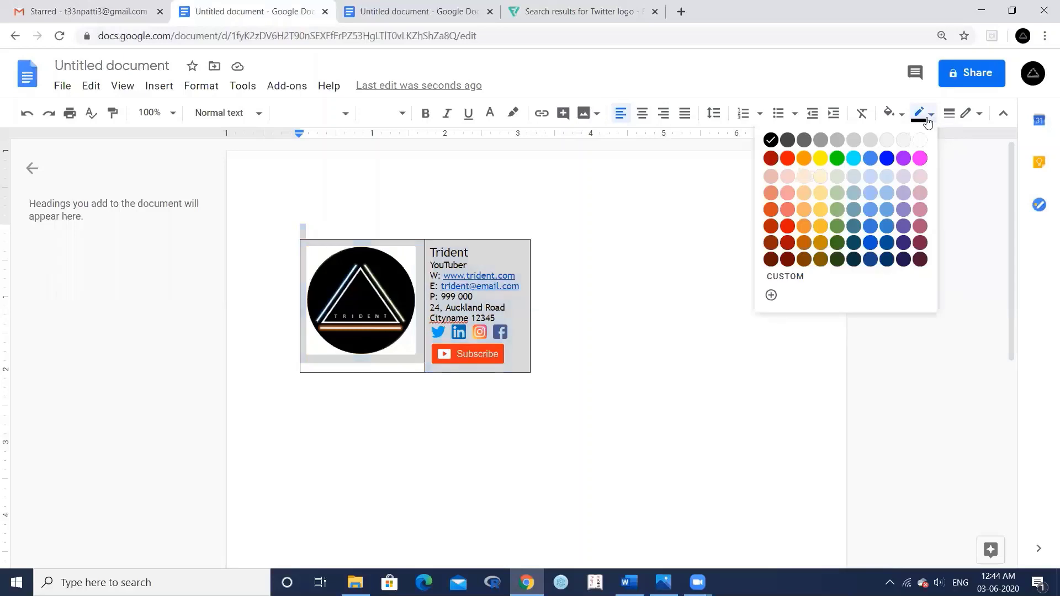
pyautogui.click(920, 143)
pyautogui.click(445, 422)
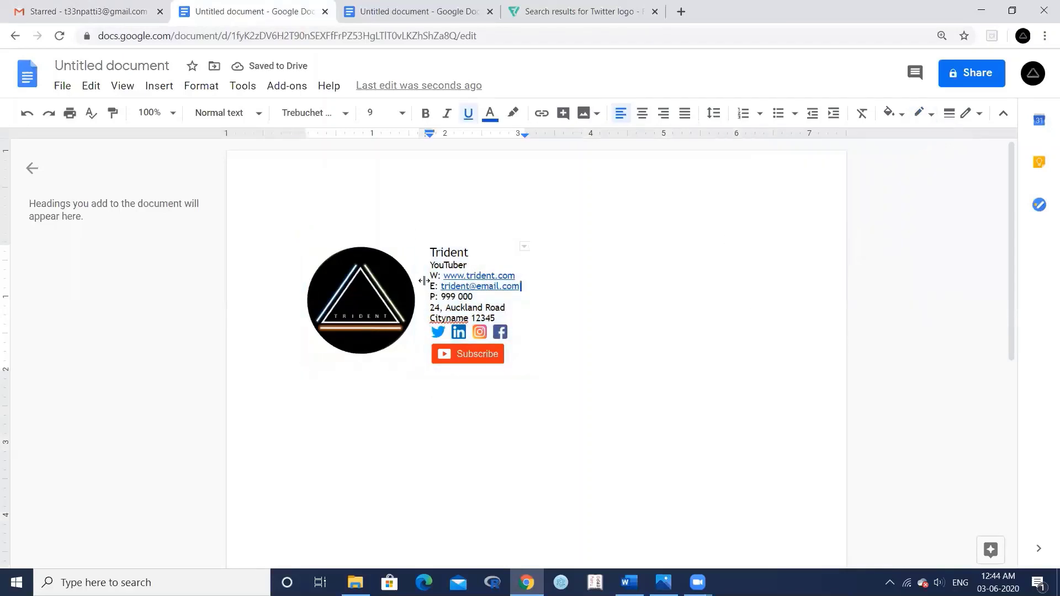
# - Make the vertical divider between the logo and the contact details grey
pyautogui.click(424, 261)
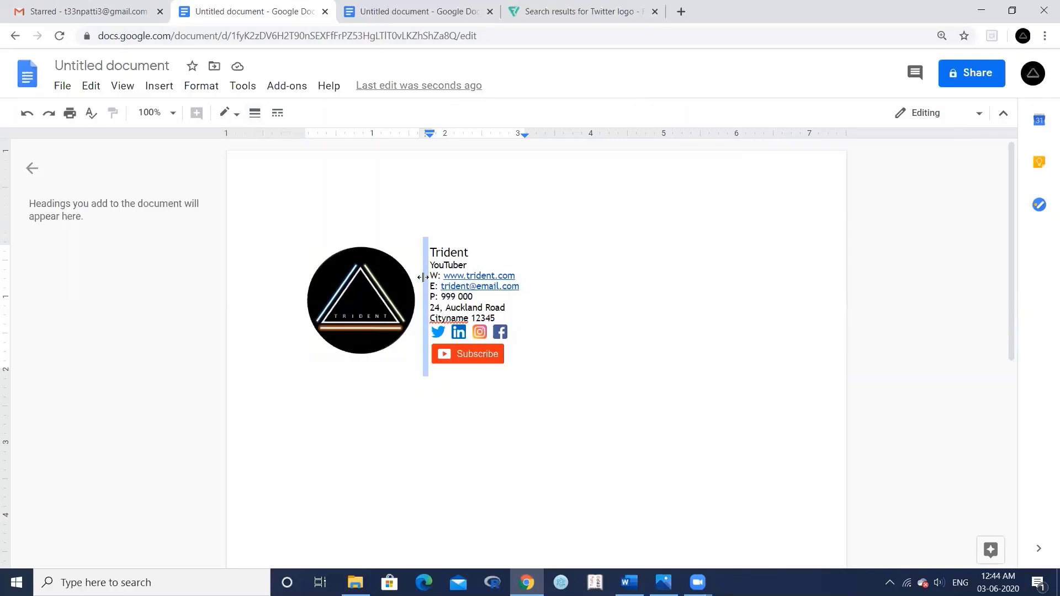
pyautogui.click(238, 116)
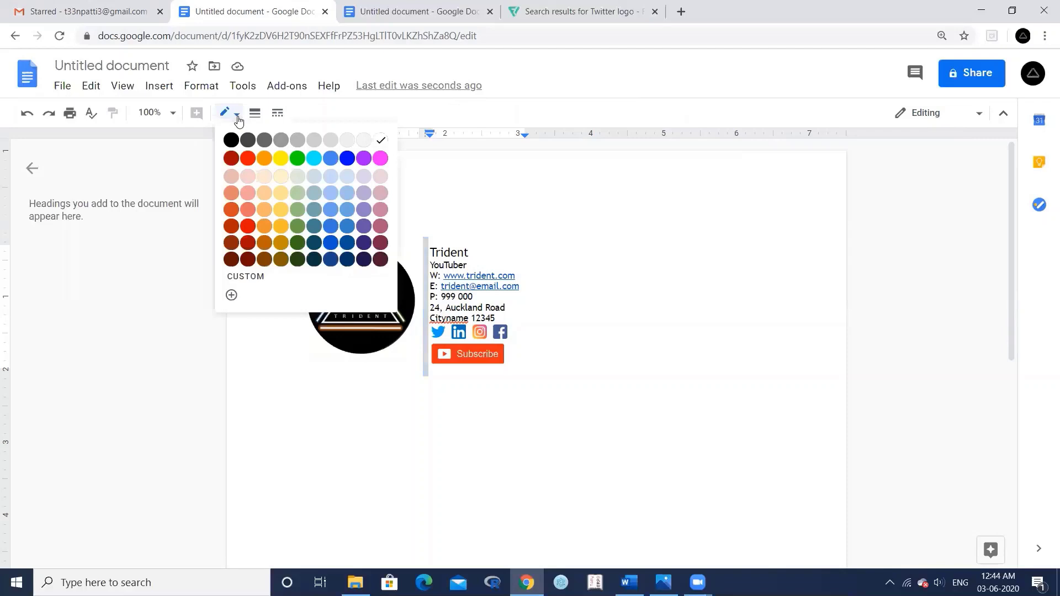
pyautogui.click(287, 141)
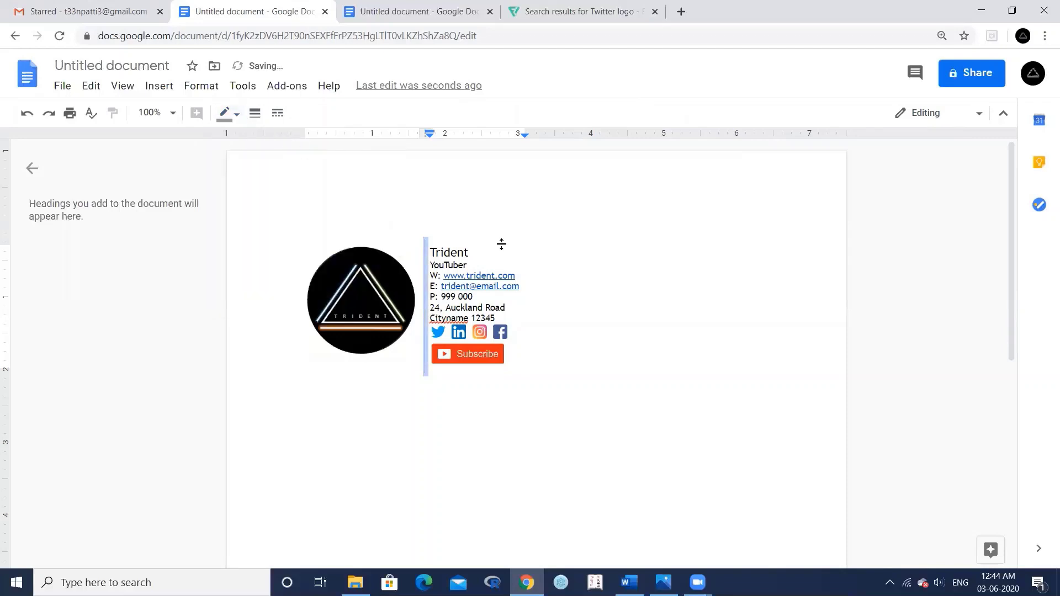
pyautogui.click(584, 328)
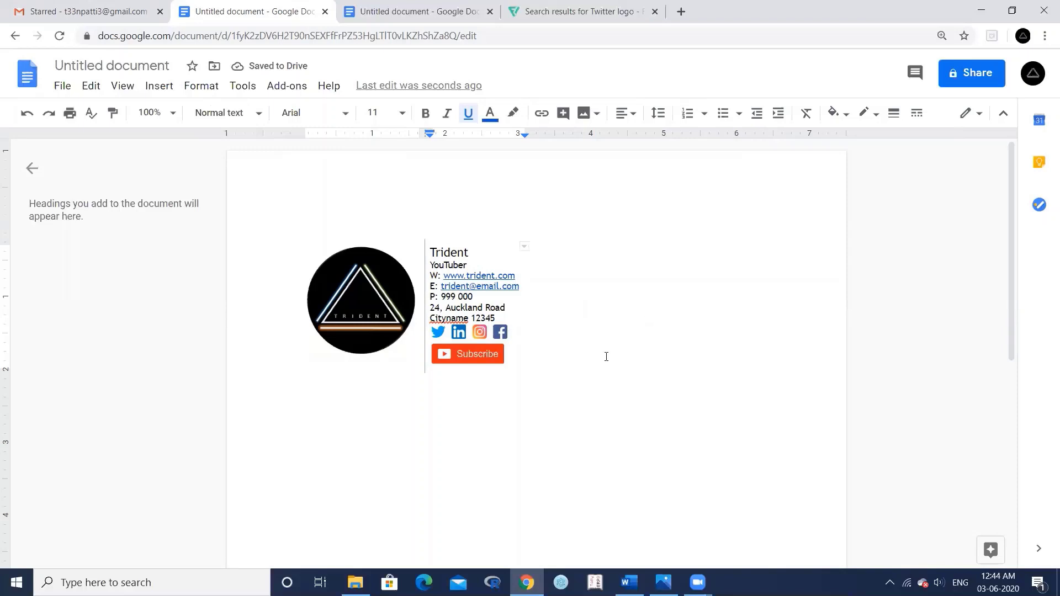
# - Copy the signature table and switch back to the Gmail window
pyautogui.click(300, 221)
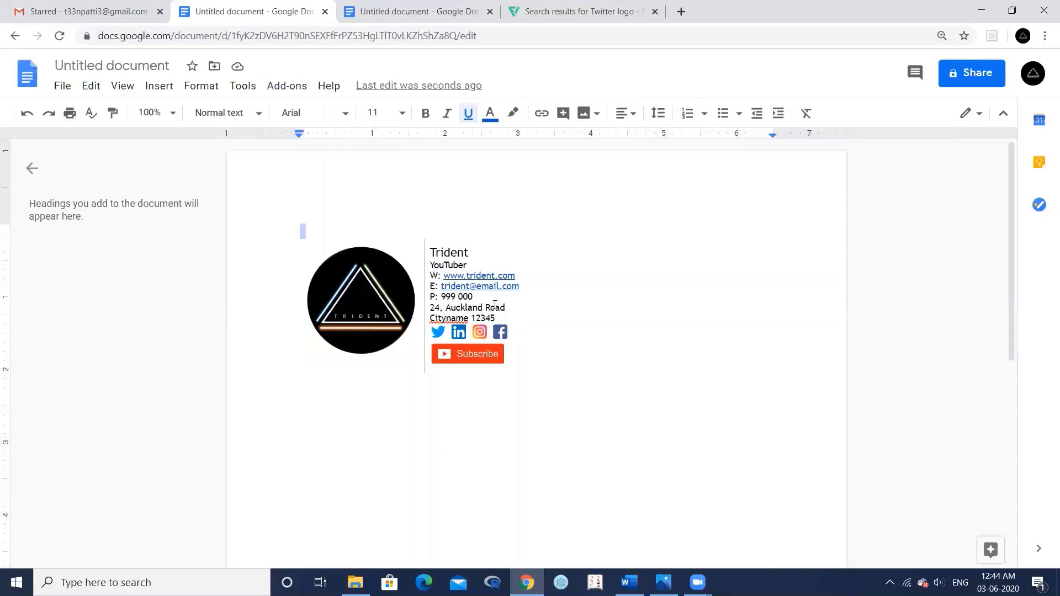
pyautogui.moveTo(550, 361); pyautogui.dragTo(492, 340)
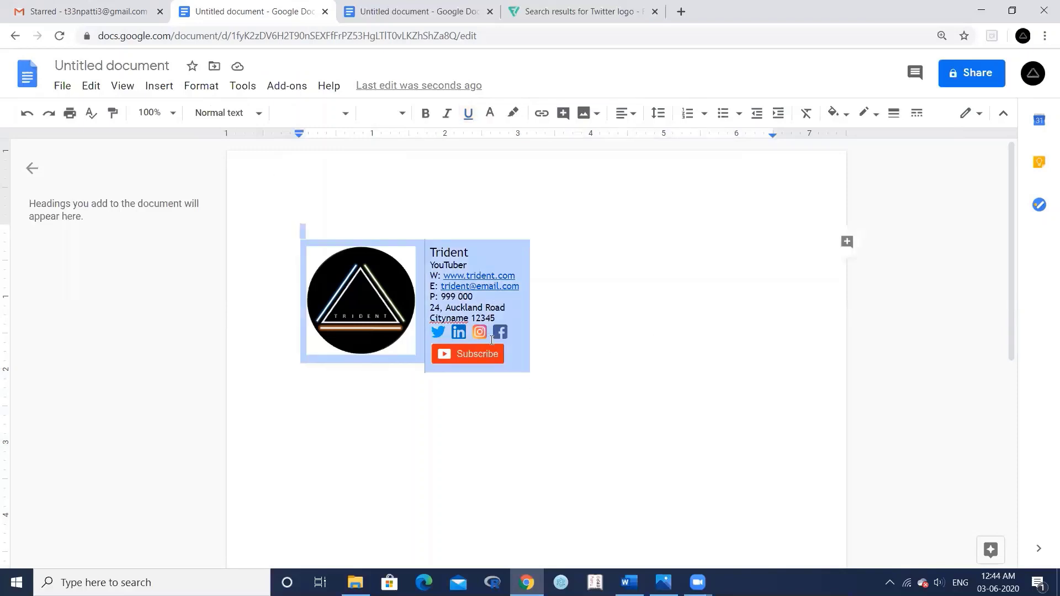
pyautogui.rightClick(496, 256)
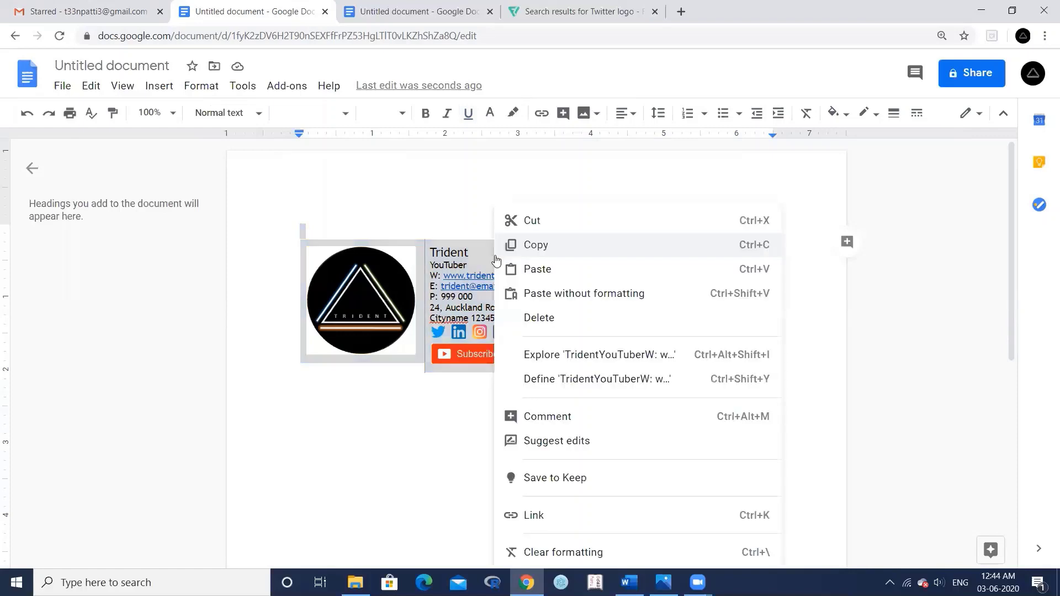
pyautogui.click(525, 251)
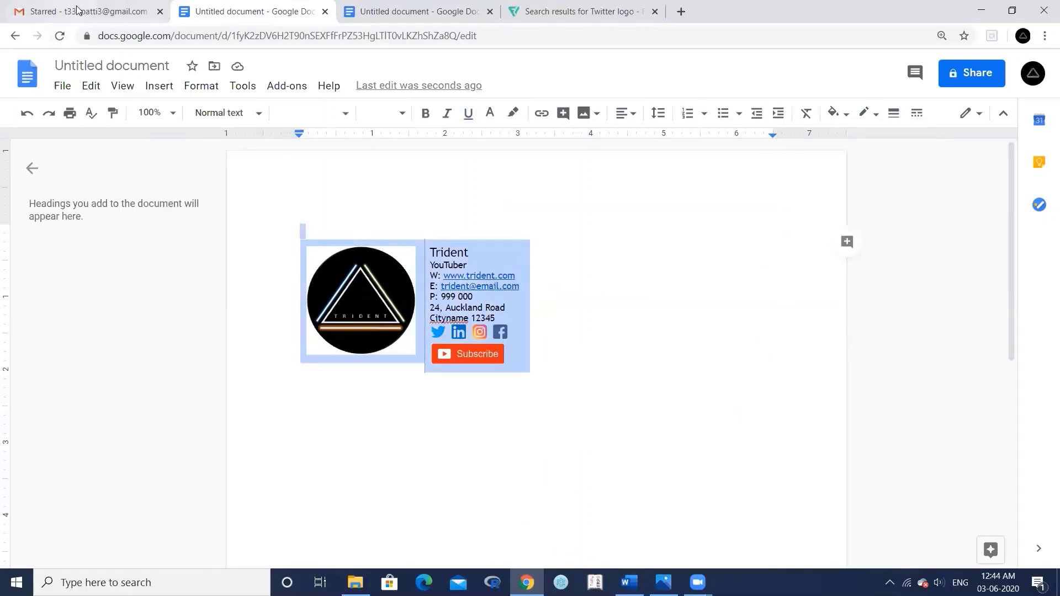
pyautogui.click(80, 11)
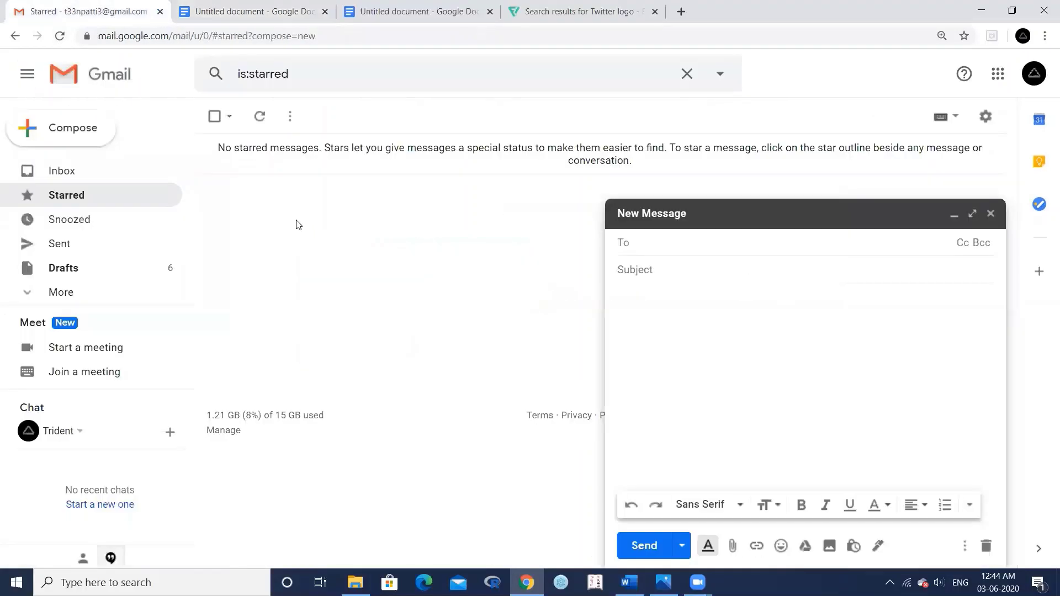
# - Close the new message and go to the Signature section of Gmail's full settings
pyautogui.click(994, 212)
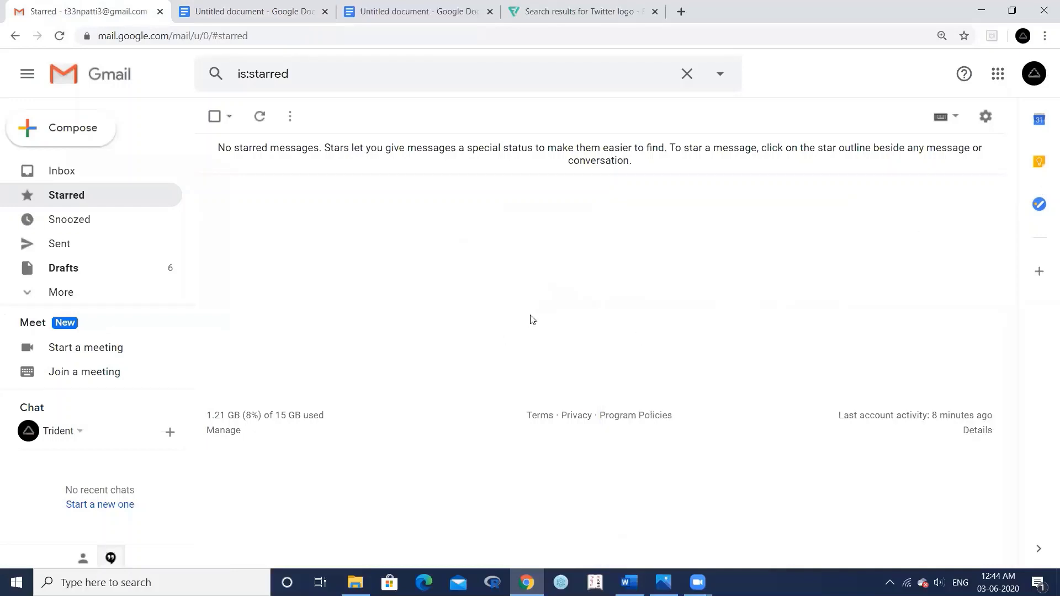
pyautogui.click(985, 117)
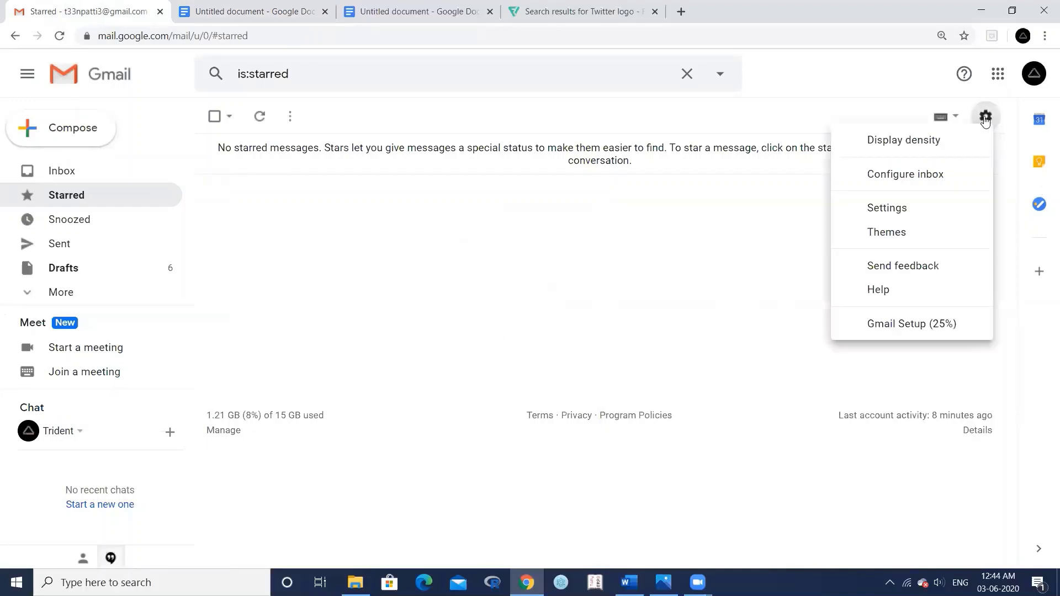
pyautogui.click(922, 214)
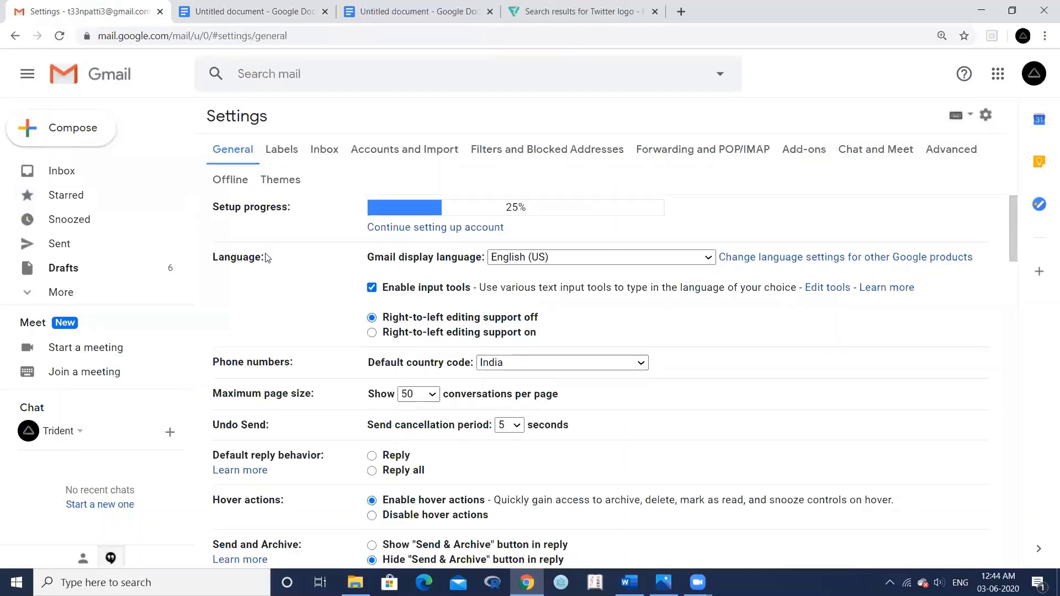
pyautogui.scroll(-10, 265, 258)
pyautogui.scroll(-11, 266, 258)
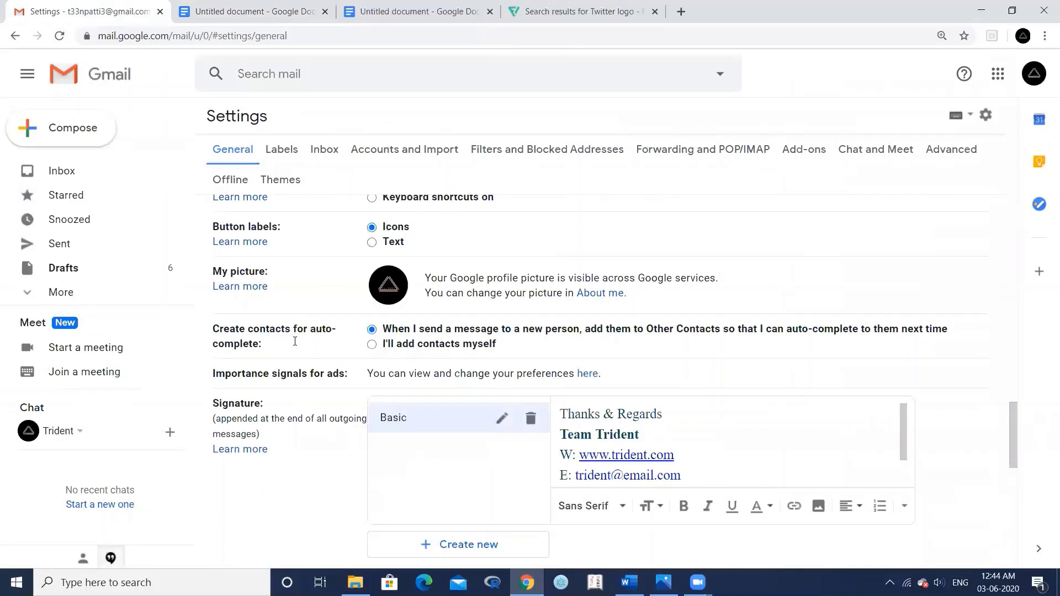
pyautogui.scroll(-1, 249, 415)
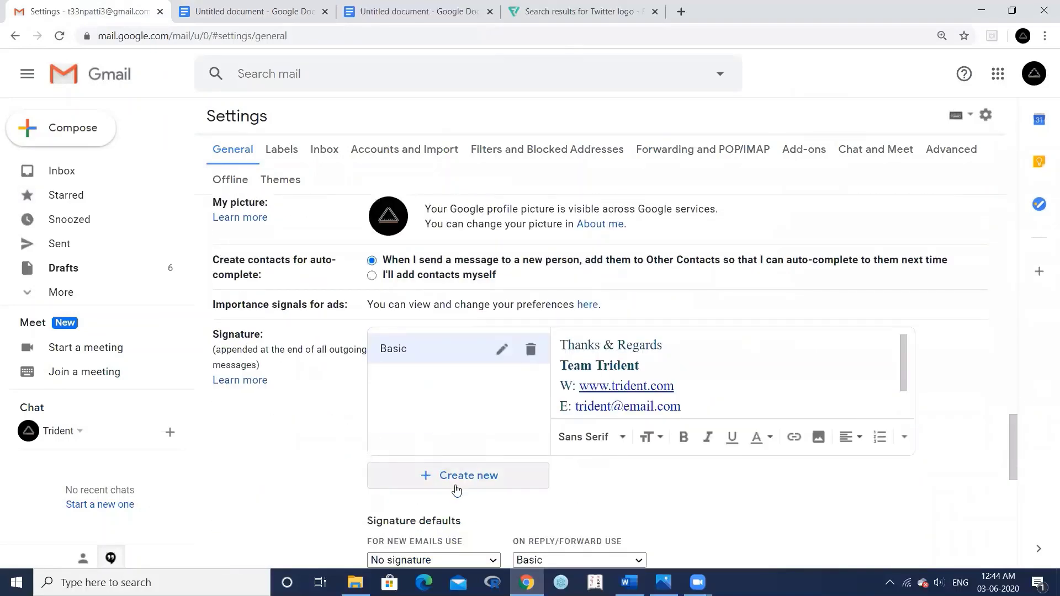
# - Create a new signature named 'Professional'
pyautogui.click(454, 485)
pyautogui.write('P')
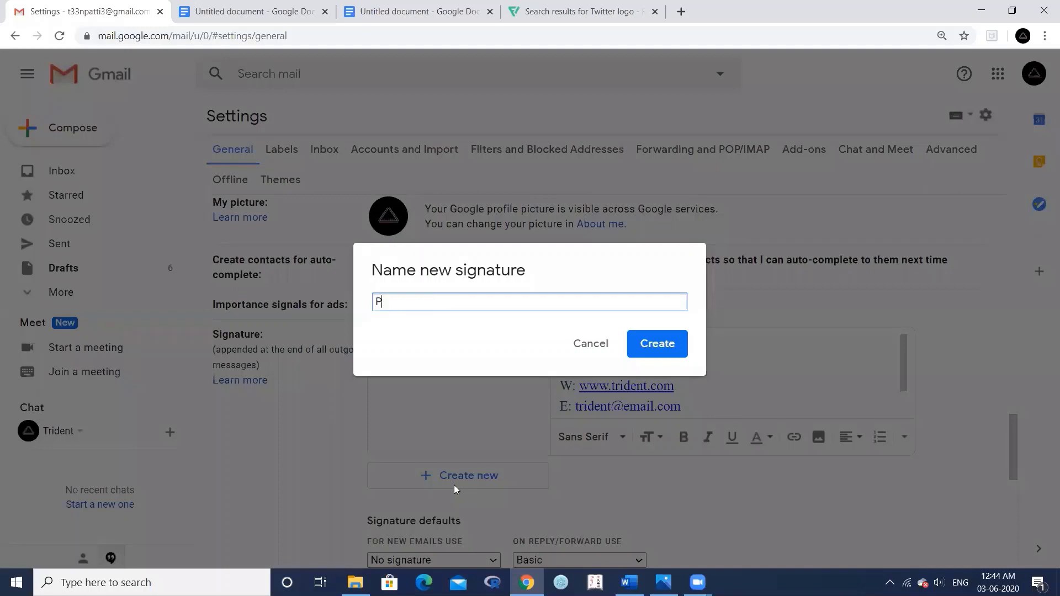
pyautogui.write('rofessional')
pyautogui.click(654, 354)
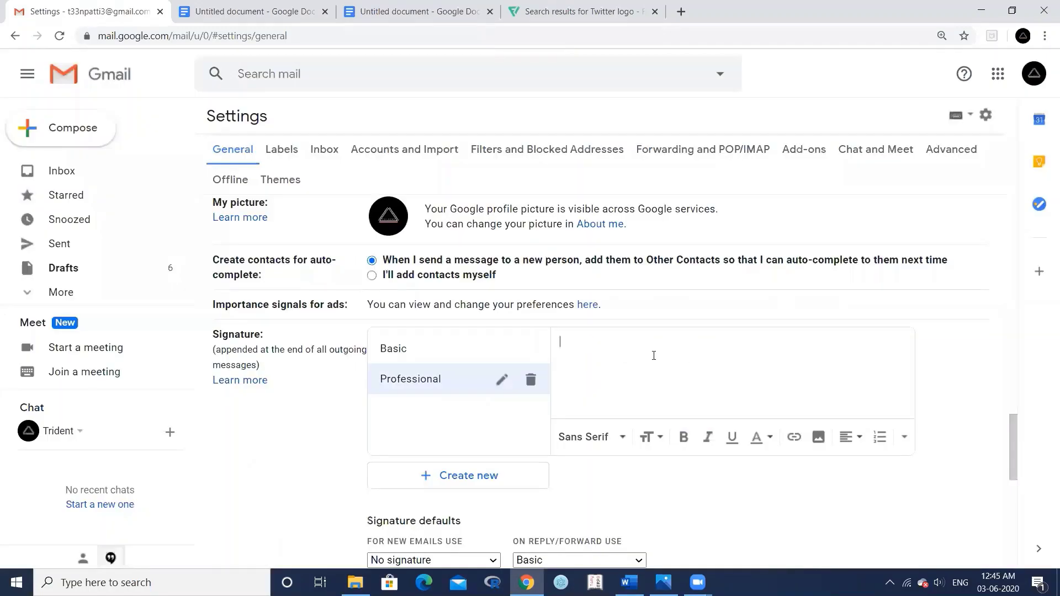
# - Paste the copied table into the empty Professional signature and review the logo, details, icons and Subscribe button
pyautogui.rightClick(593, 350)
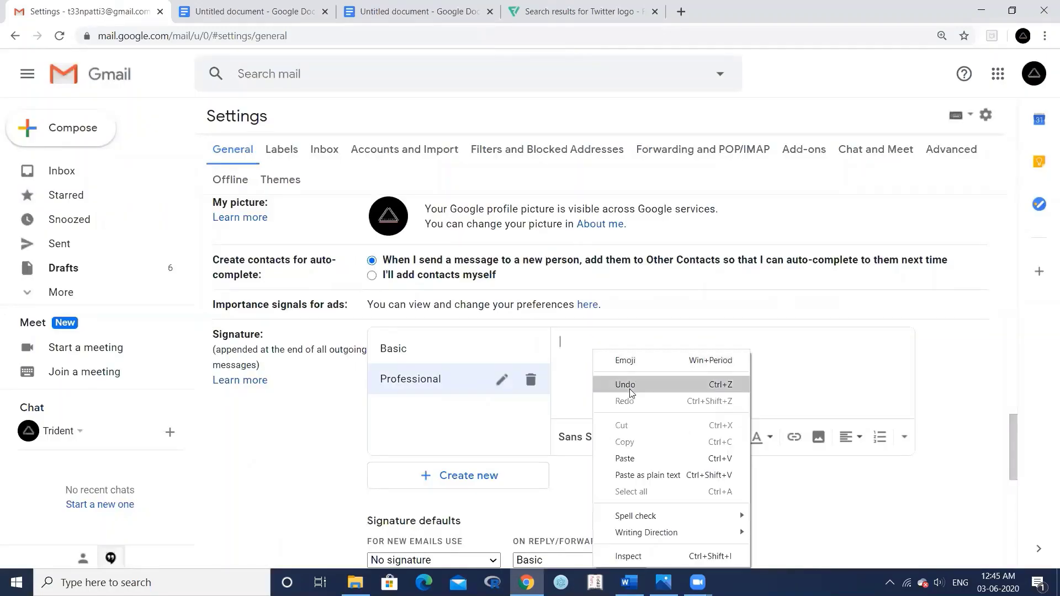
pyautogui.click(630, 460)
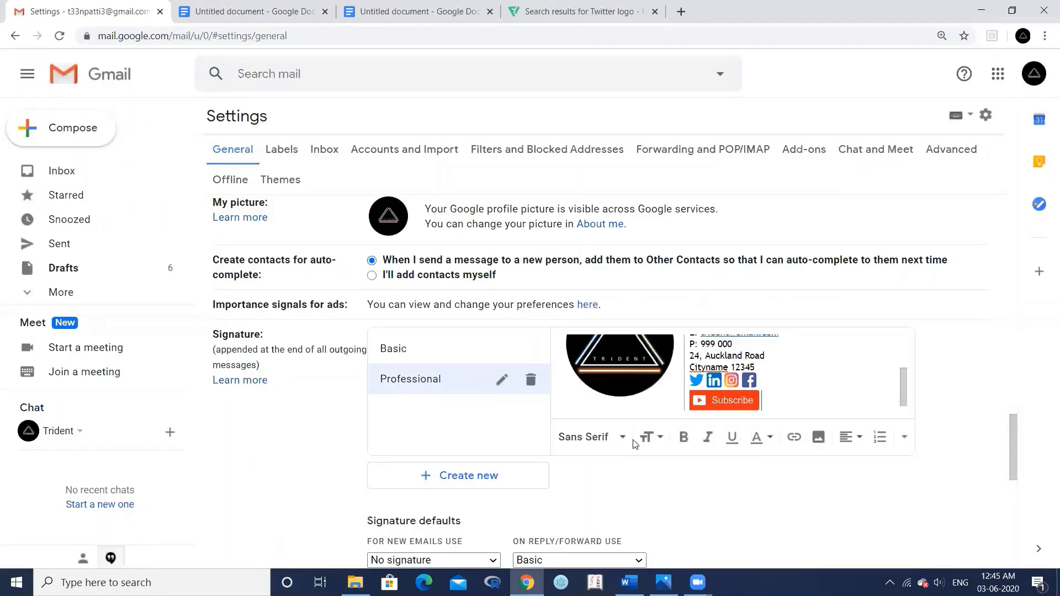
pyautogui.scroll(2, 681, 388)
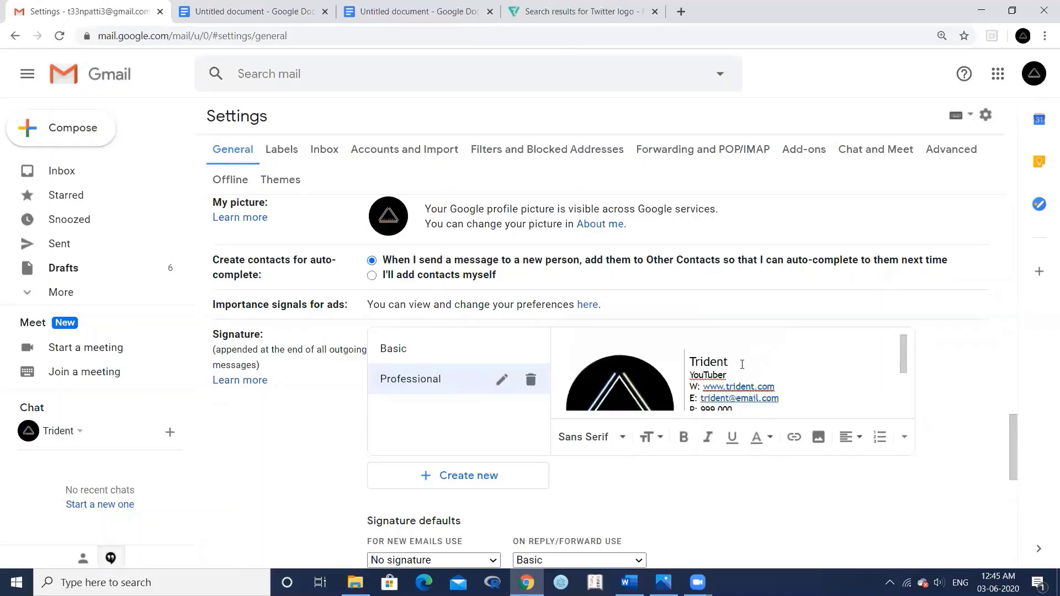
pyautogui.scroll(-2, 742, 365)
pyautogui.scroll(3, 742, 364)
pyautogui.scroll(-3, 742, 365)
pyautogui.click(745, 391)
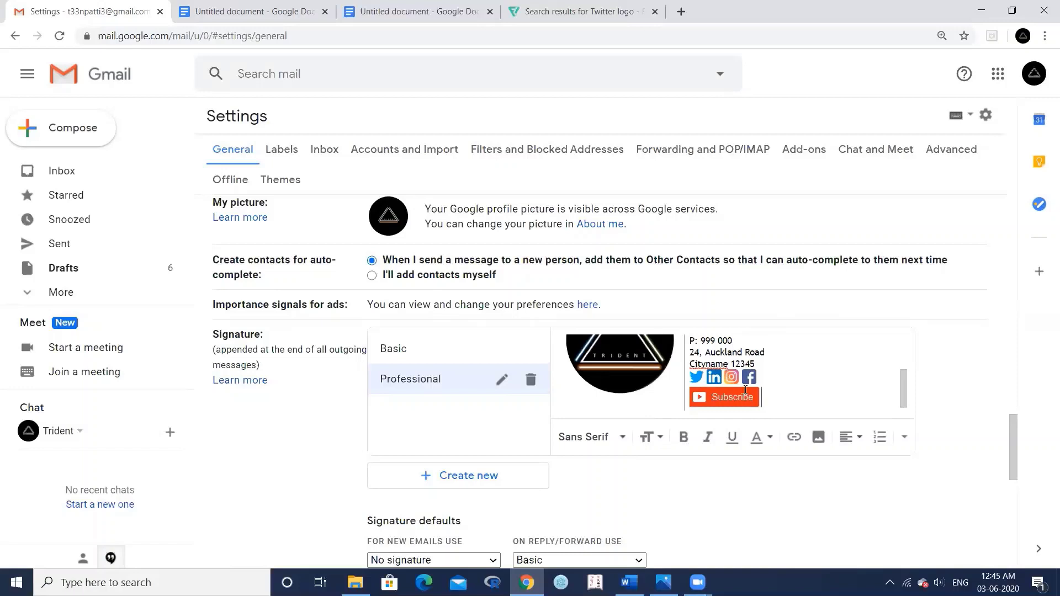
pyautogui.scroll(3, 731, 378)
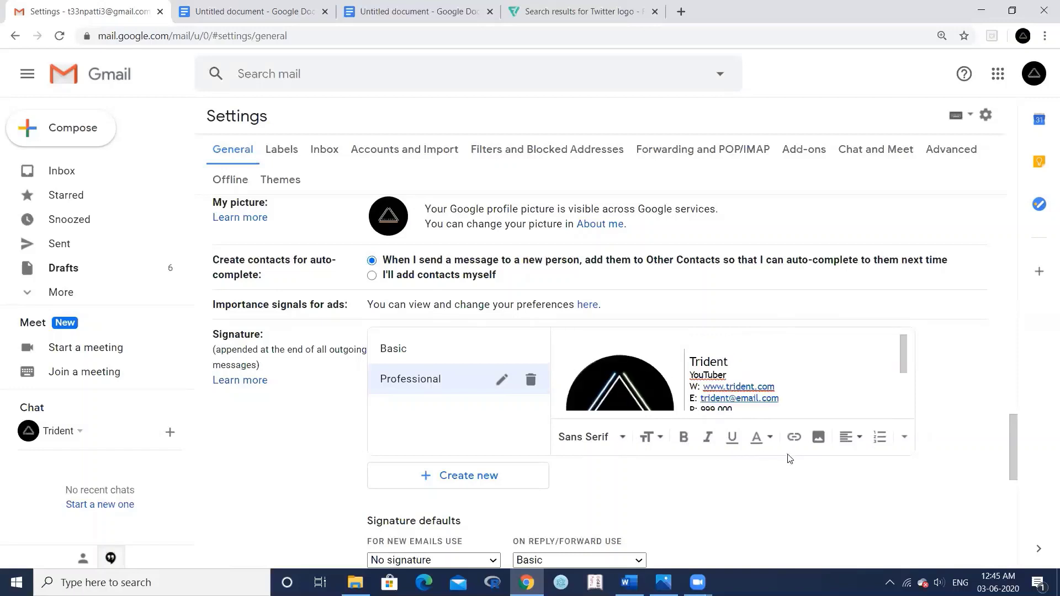
pyautogui.scroll(-3, 660, 441)
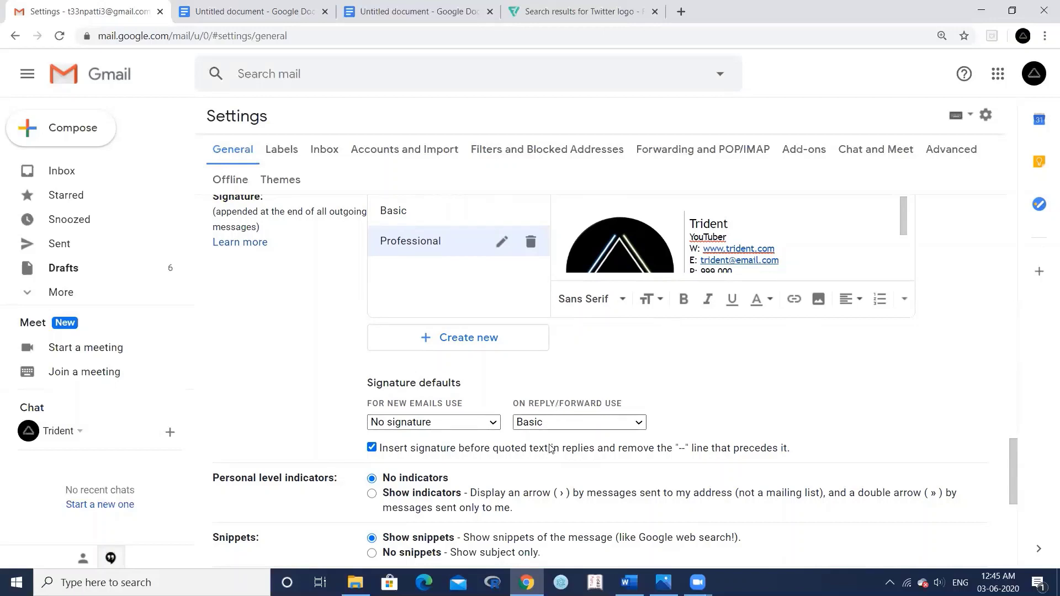
# - Set Professional as the default signature for new emails and save the settings
pyautogui.click(423, 424)
pyautogui.click(414, 464)
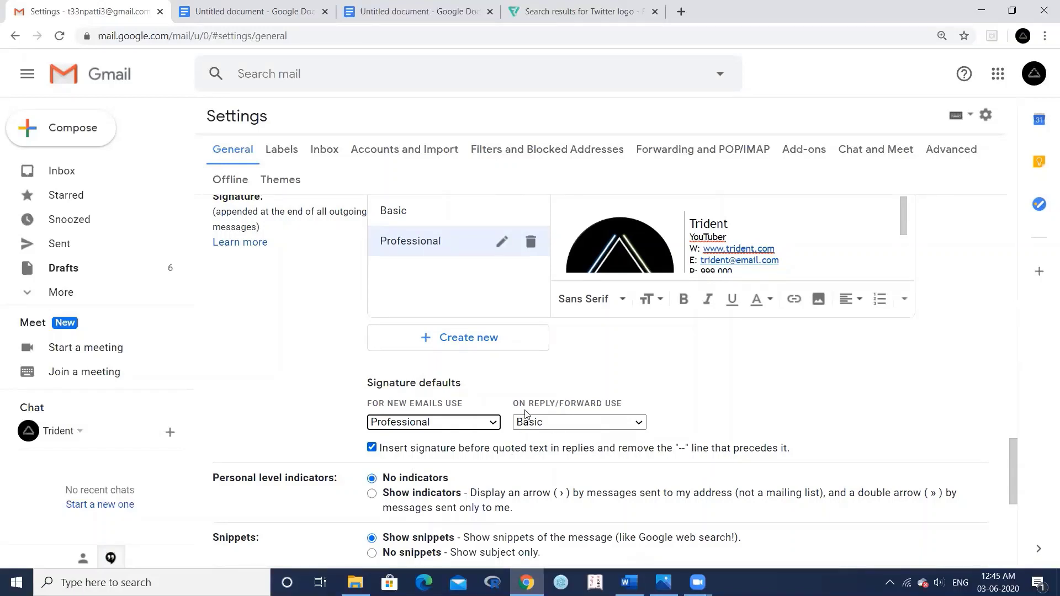
pyautogui.scroll(-4, 320, 307)
pyautogui.scroll(-2, 325, 323)
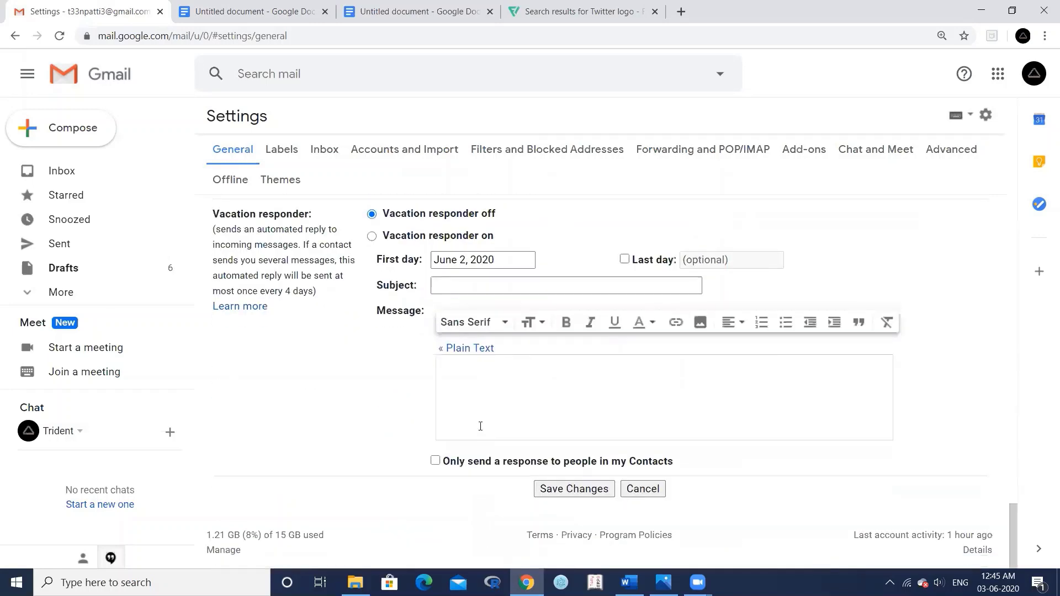
pyautogui.click(553, 490)
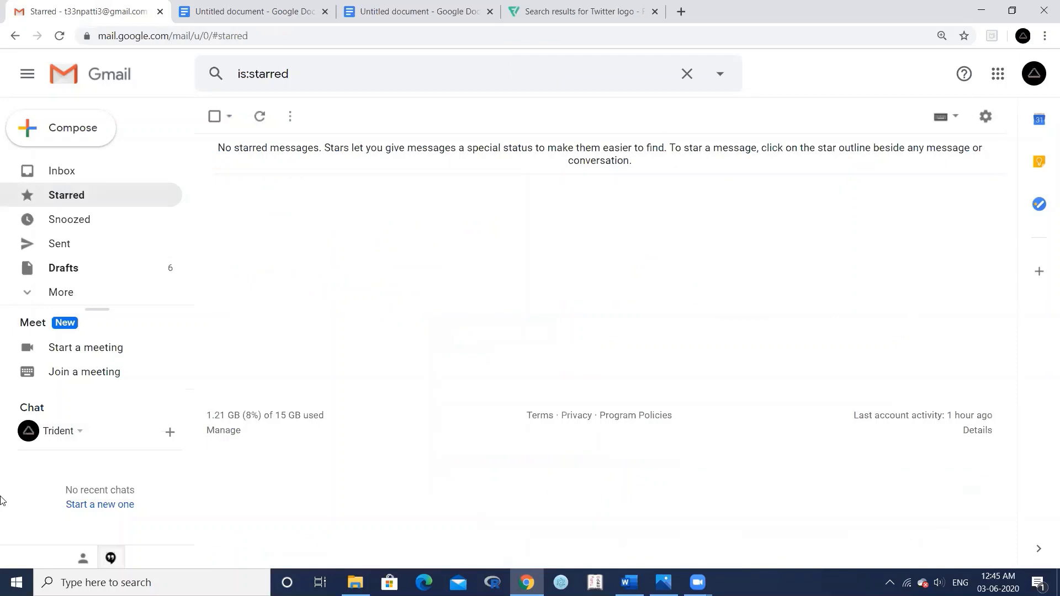
# - Compose a new email to the account's own address with the subject 'Trial 3'
pyautogui.click(69, 134)
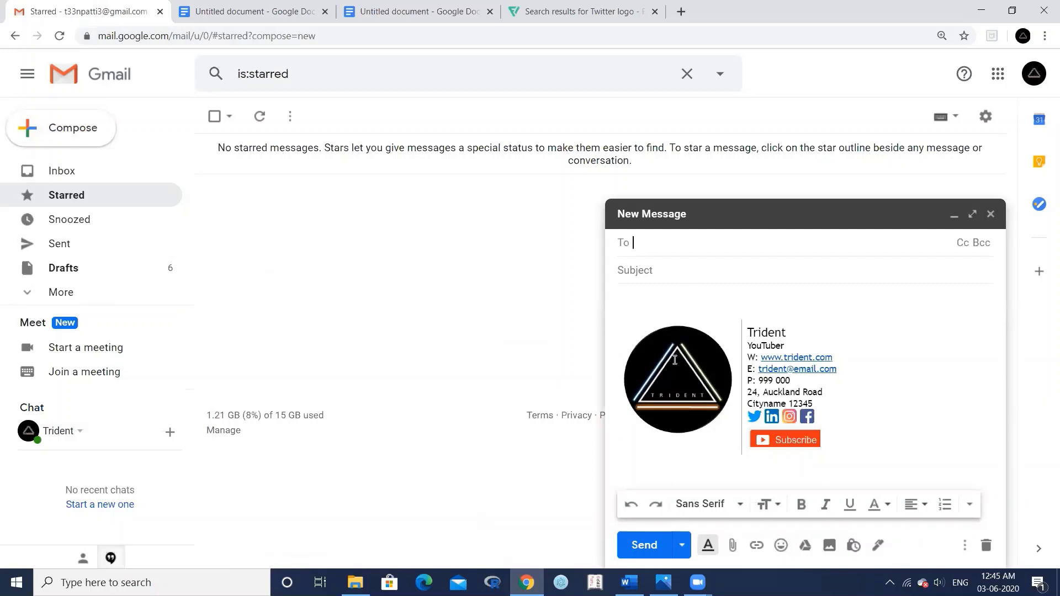
pyautogui.write('t33')
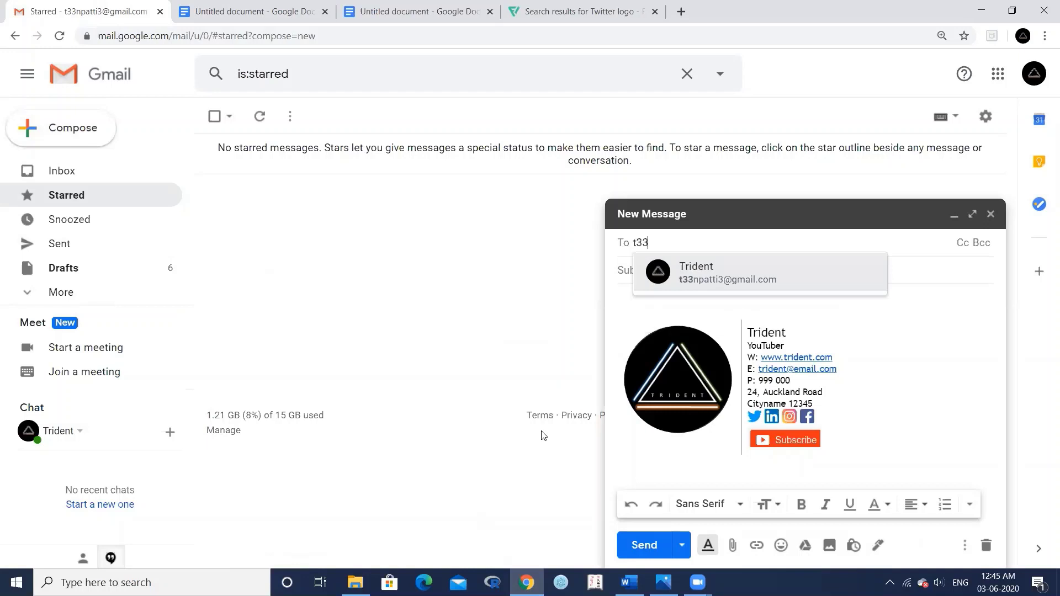
pyautogui.press('Return')
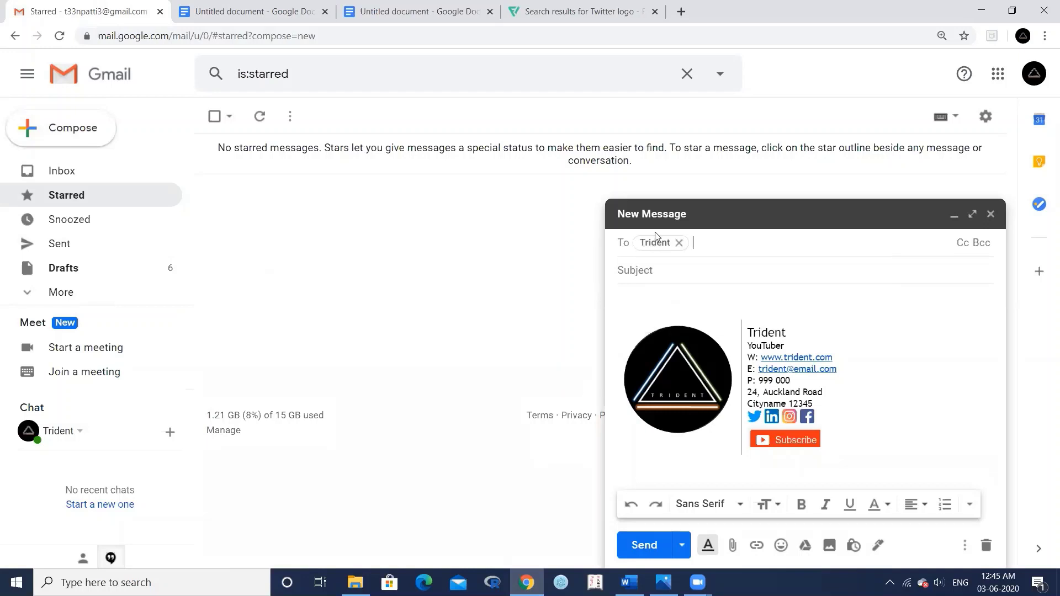
pyautogui.click(653, 269)
pyautogui.write('Tr')
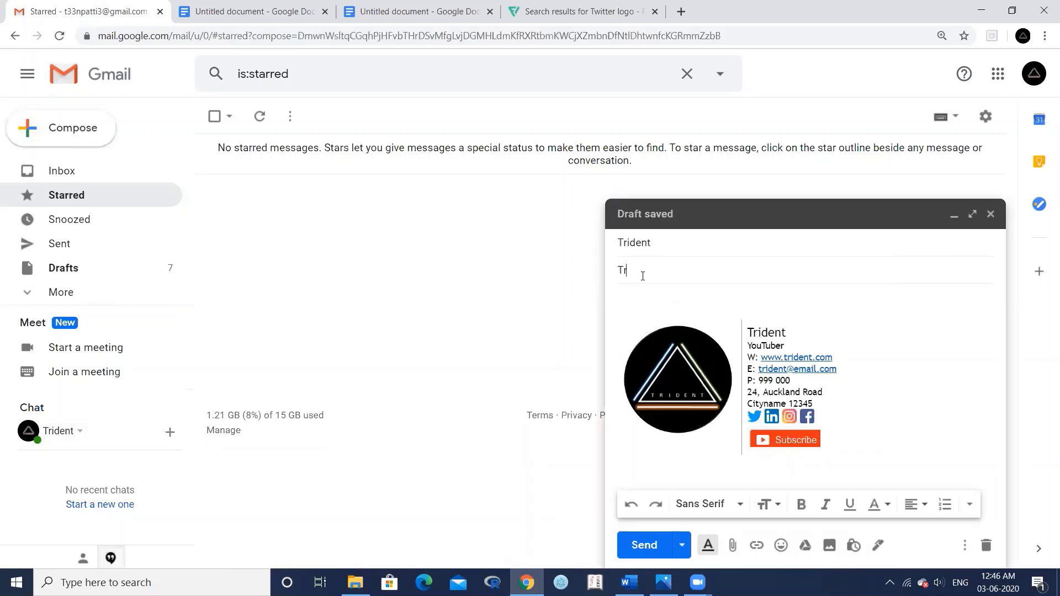
pyautogui.write('ial 3')
pyautogui.press('Tab')
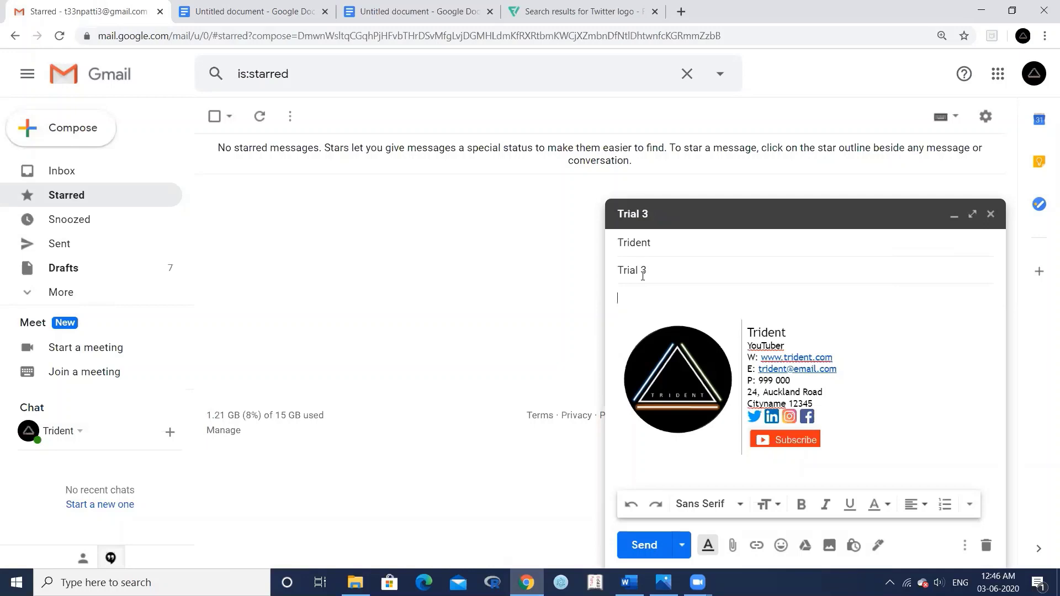
# - Write the body 'Hi', 'Hope you are doing well' and 'Thanks & Regards' on separate lines
pyautogui.write('Hi')
pyautogui.press('Return')
pyautogui.press('Return')
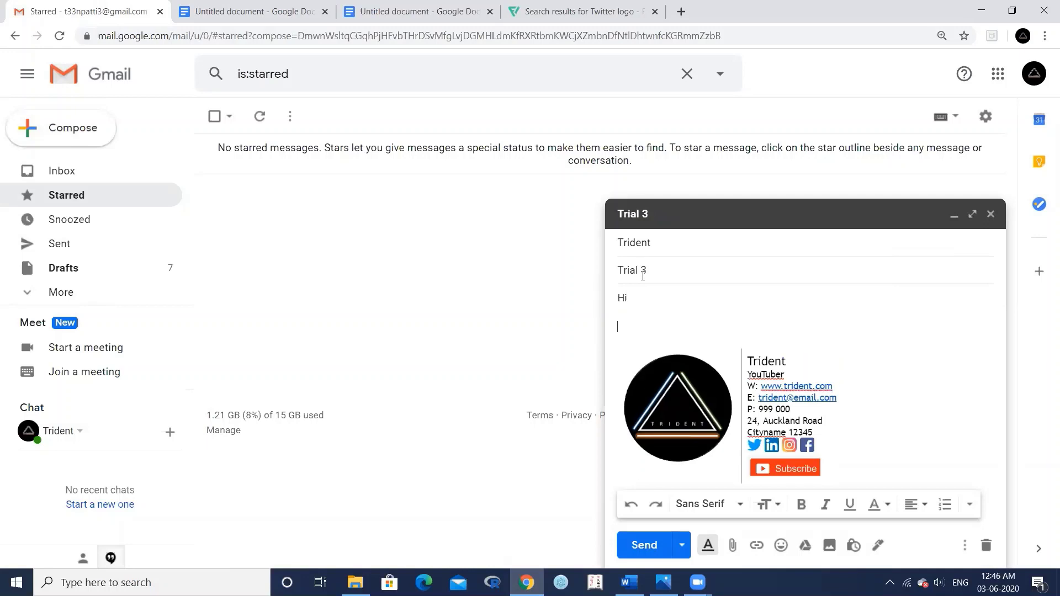
pyautogui.write('Hope you are doing well')
pyautogui.press('Return')
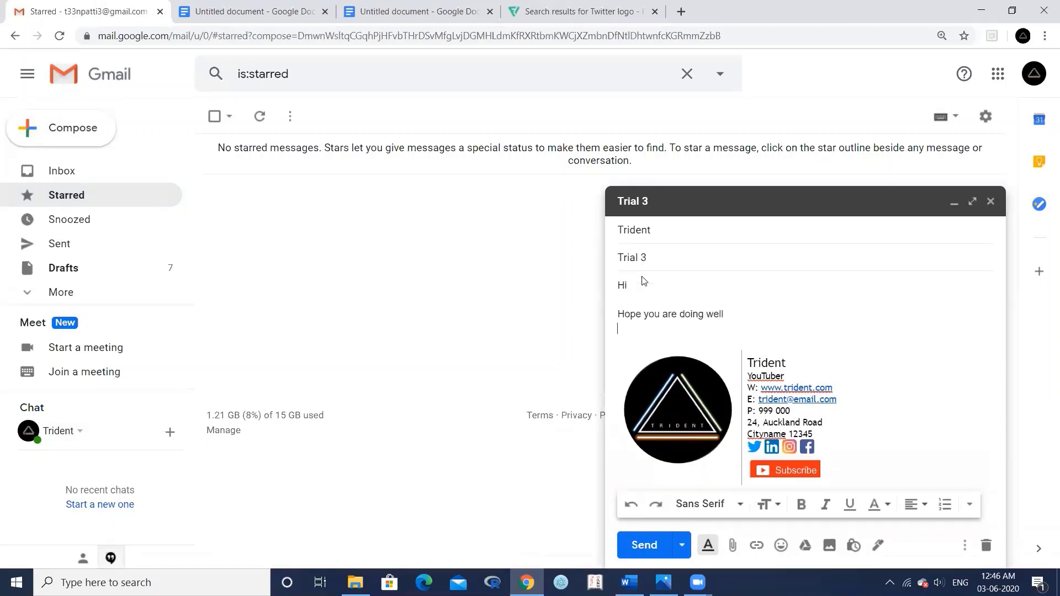
pyautogui.write('Thanks ')
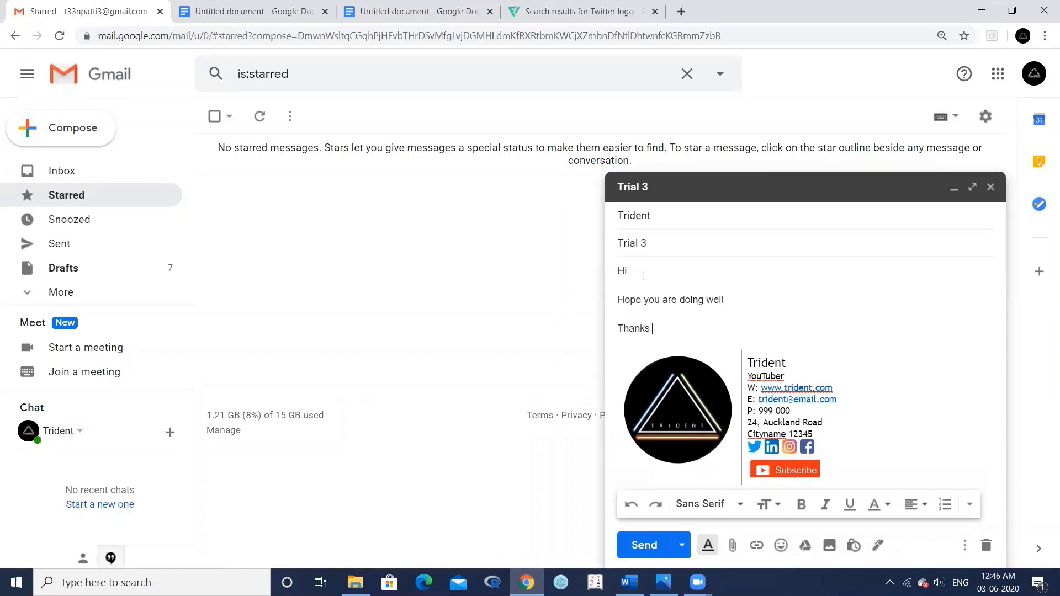
pyautogui.write('& Regards')
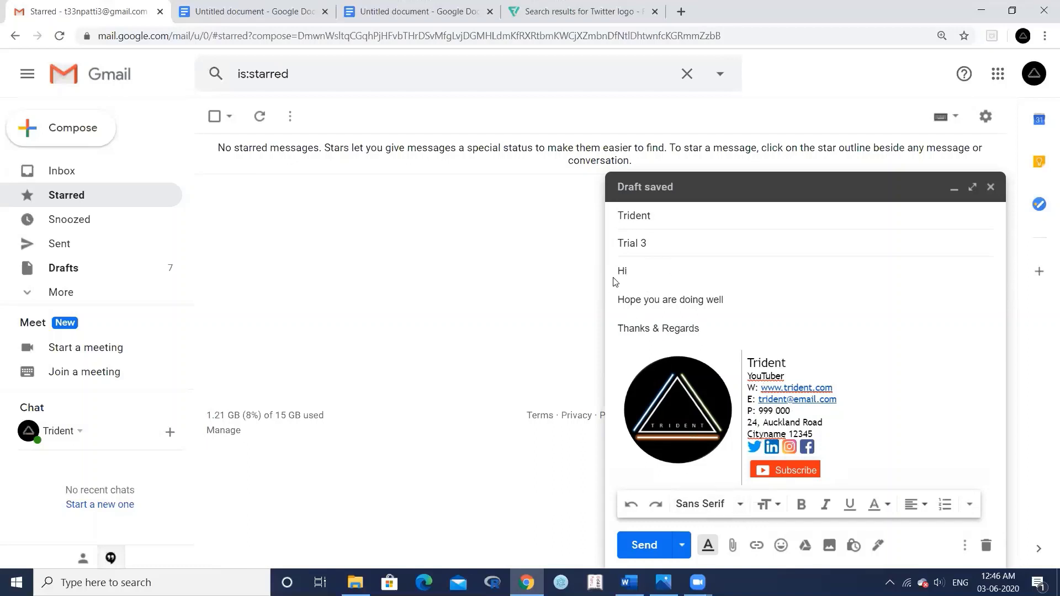
# - Set the body text to Trebuchet MS and send the email
pyautogui.moveTo(617, 269); pyautogui.dragTo(695, 335)
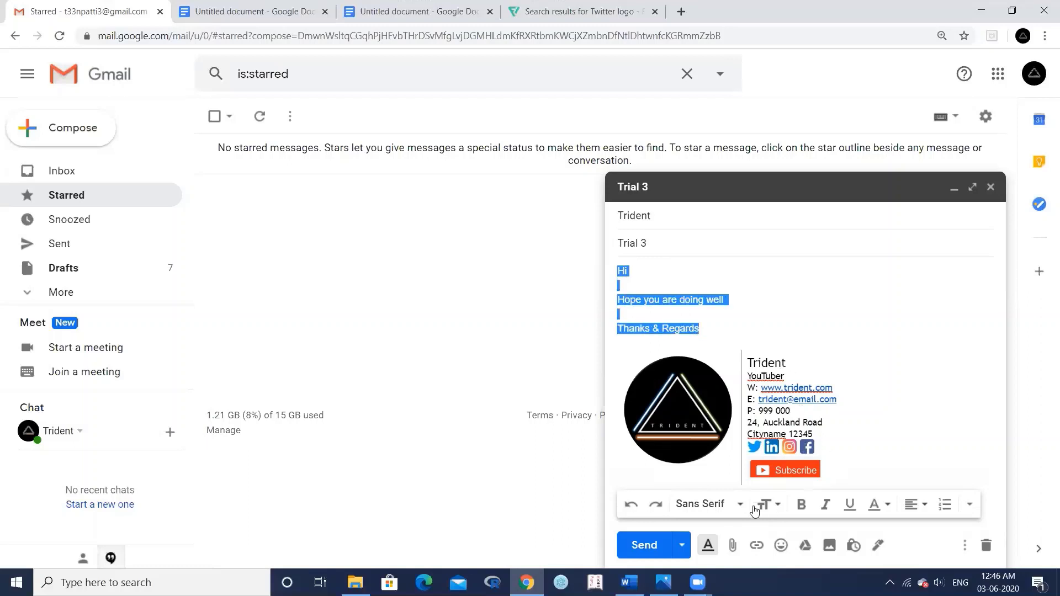
pyautogui.click(728, 508)
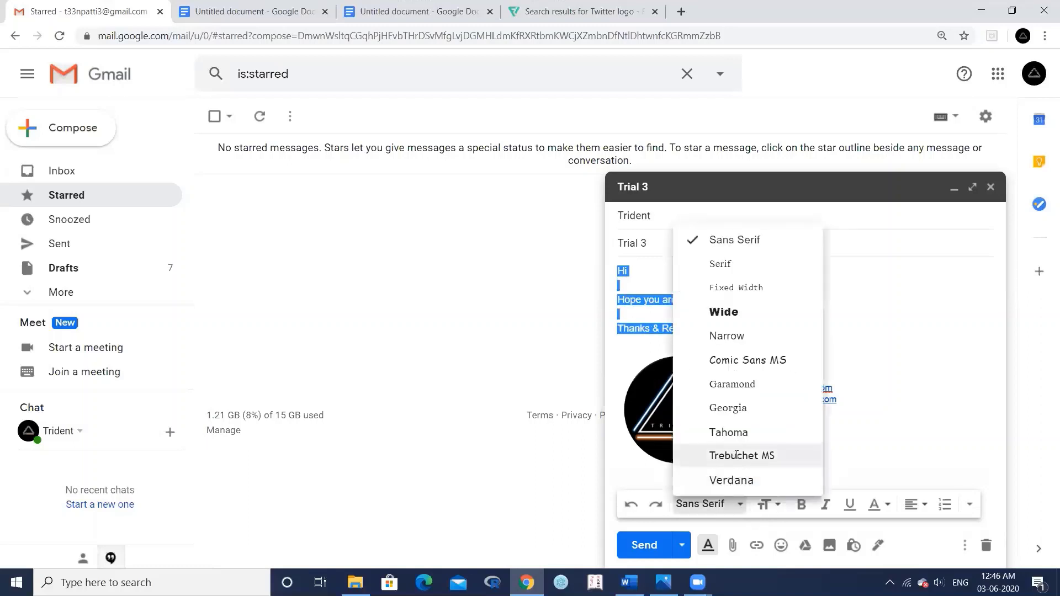
pyautogui.click(736, 457)
pyautogui.click(762, 316)
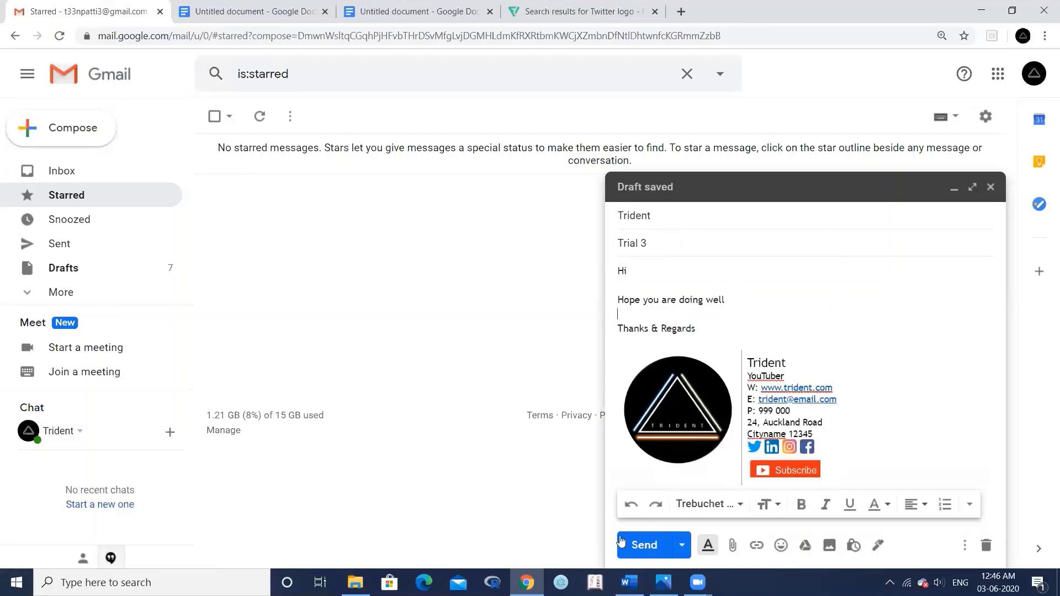
pyautogui.click(635, 546)
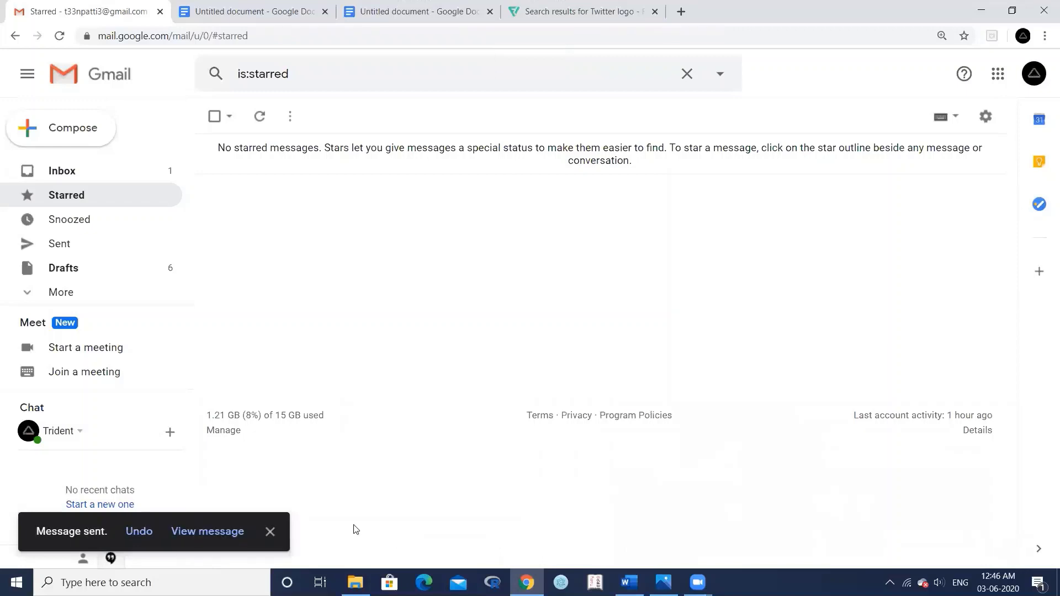
# - View the sent Trial 3 email, test the signature's Instagram icon link, then return to Gmail
pyautogui.click(192, 534)
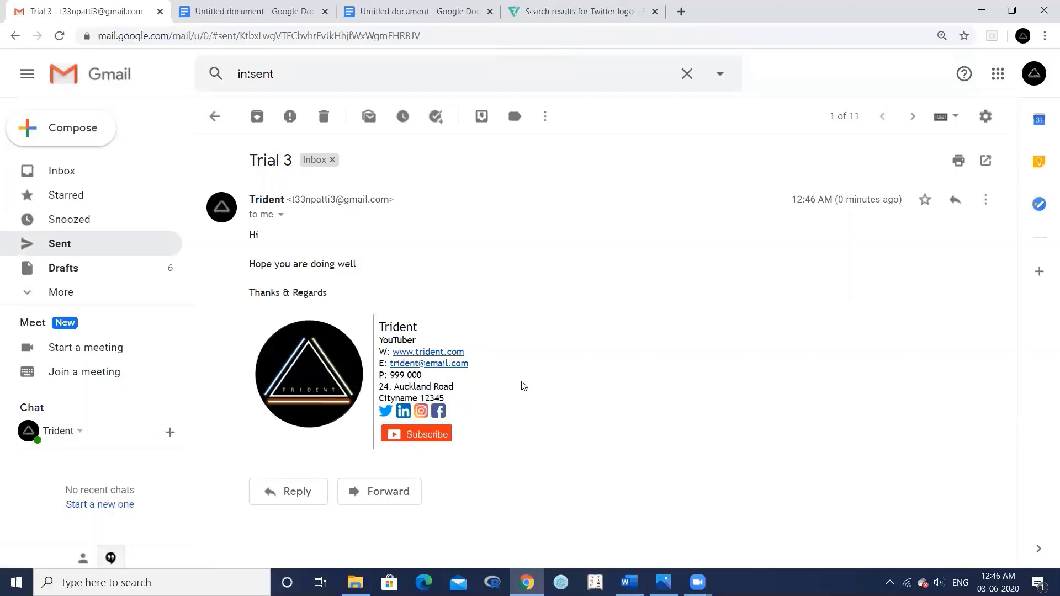
pyautogui.click(424, 414)
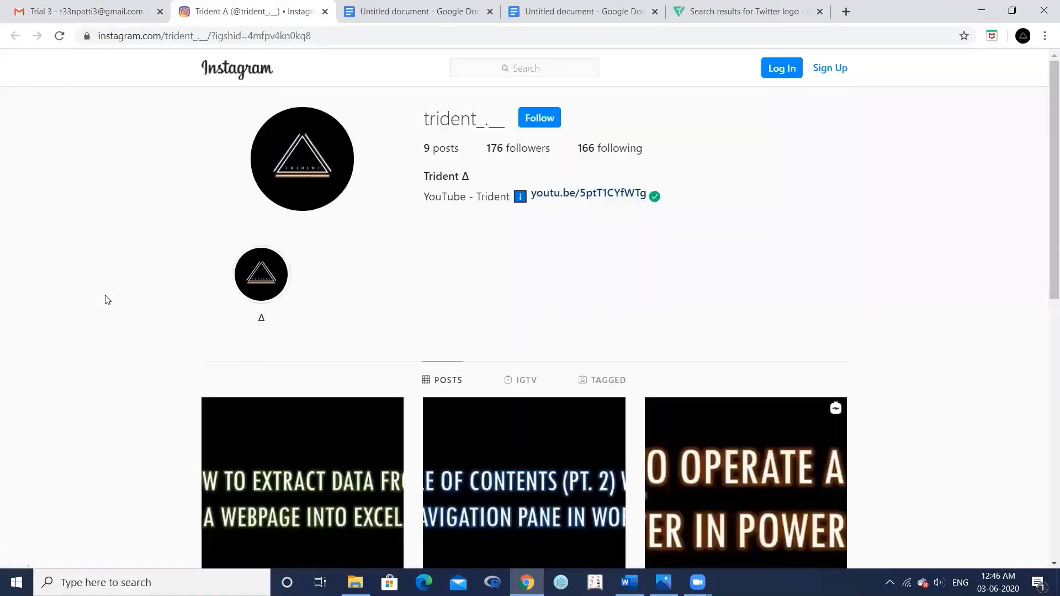
pyautogui.click(77, 9)
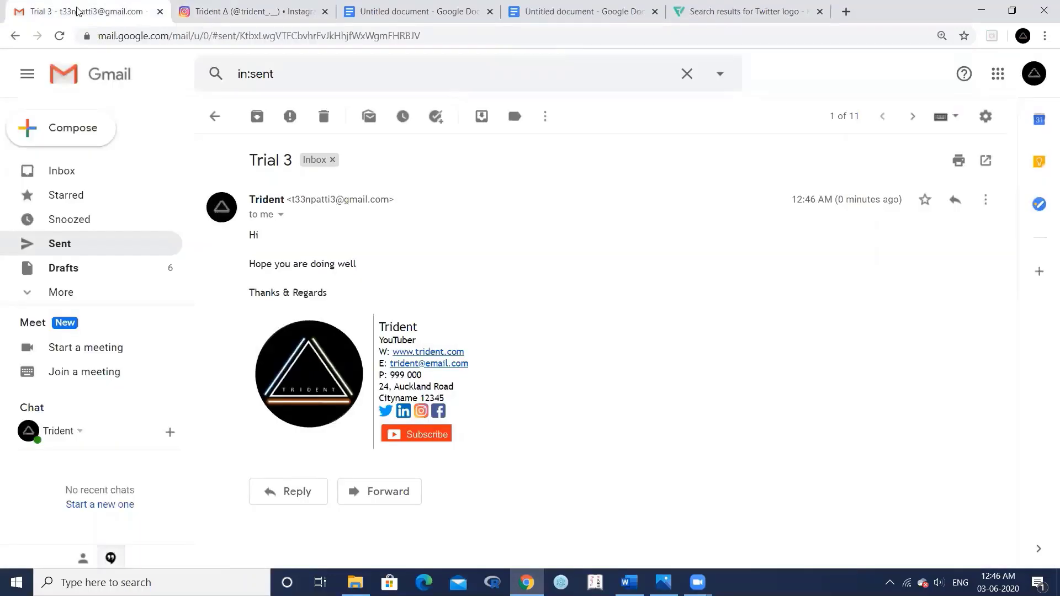